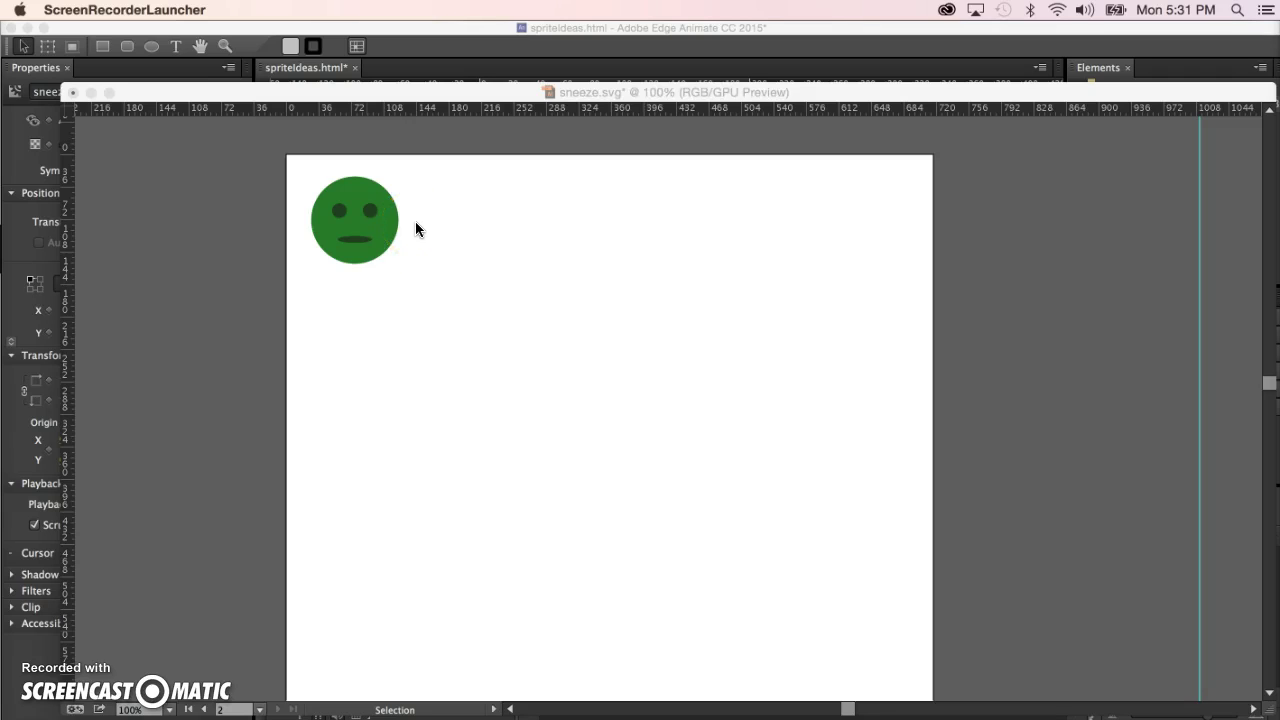
Step: Marquee-select the entire green face, including its eyes and mouth, in Illustrator
{"action": "left_click", "coordinate": [385, 229]}
{"action": "left_click", "coordinate": [384, 230]}
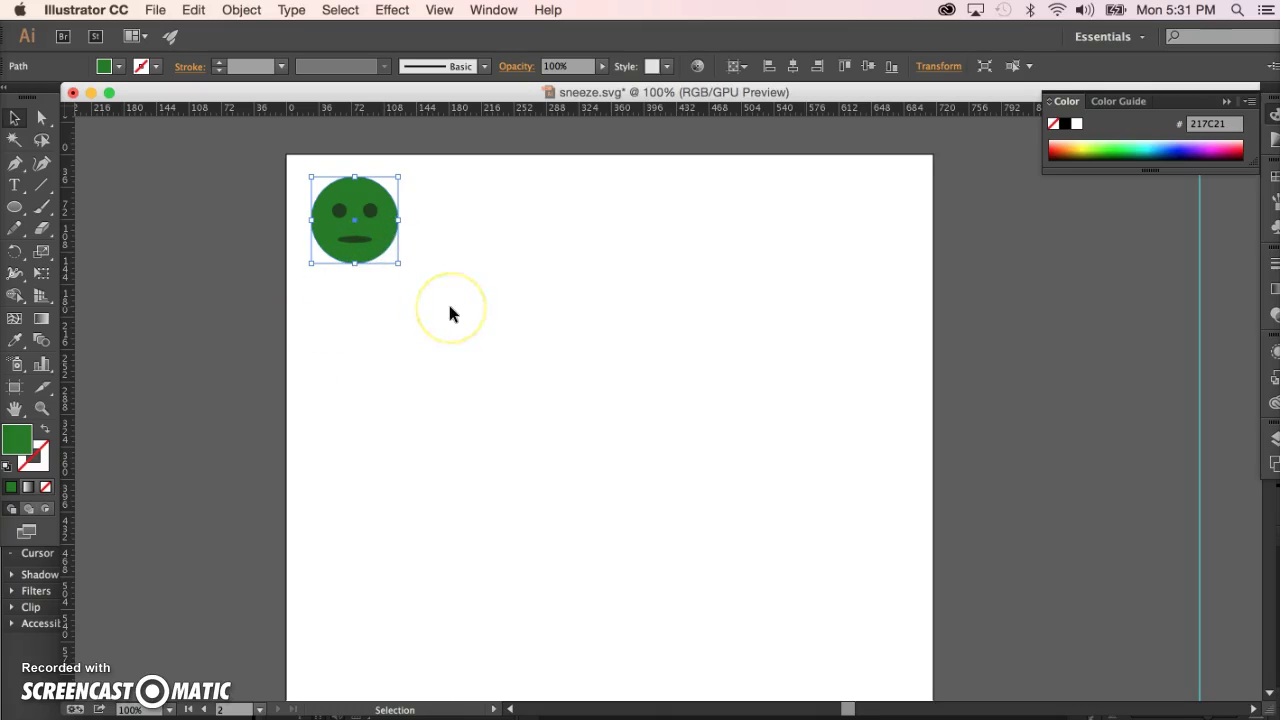
{"action": "left_click", "coordinate": [440, 230]}
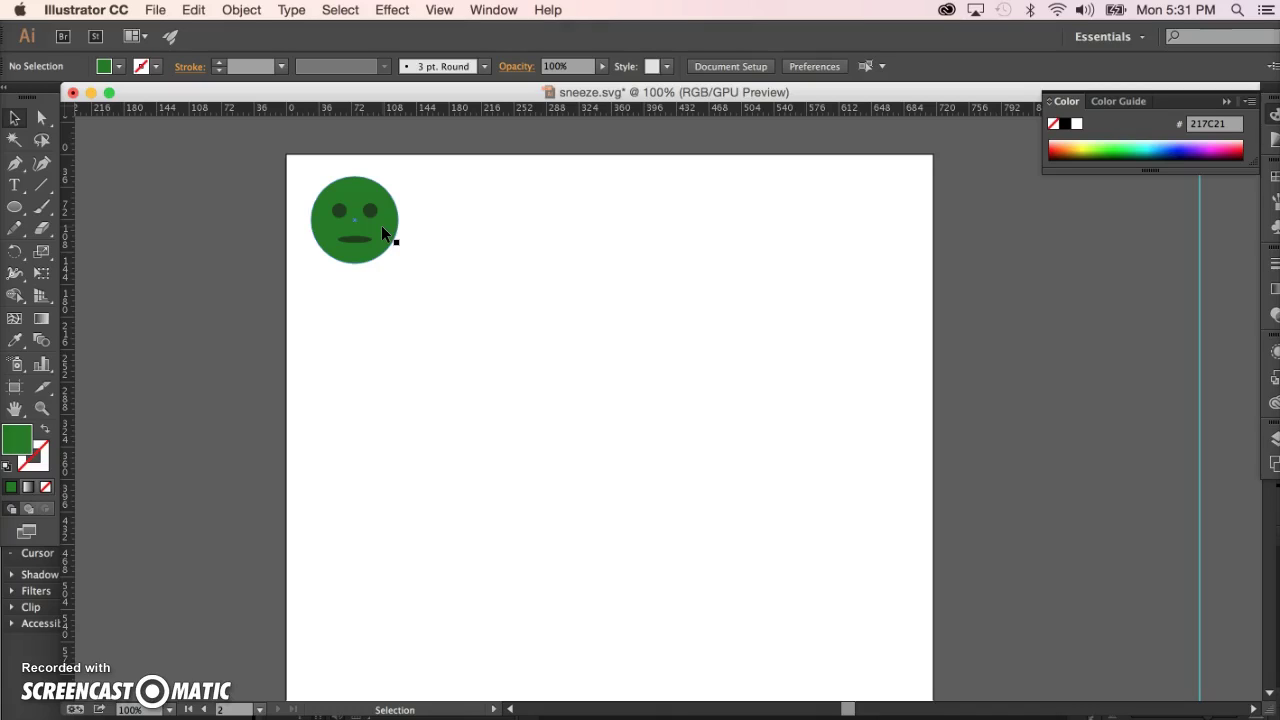
{"action": "left_click", "coordinate": [363, 286]}
{"action": "left_click", "coordinate": [289, 166]}
{"action": "left_click_drag", "start_coordinate": [270, 172], "coordinate": [415, 280]}
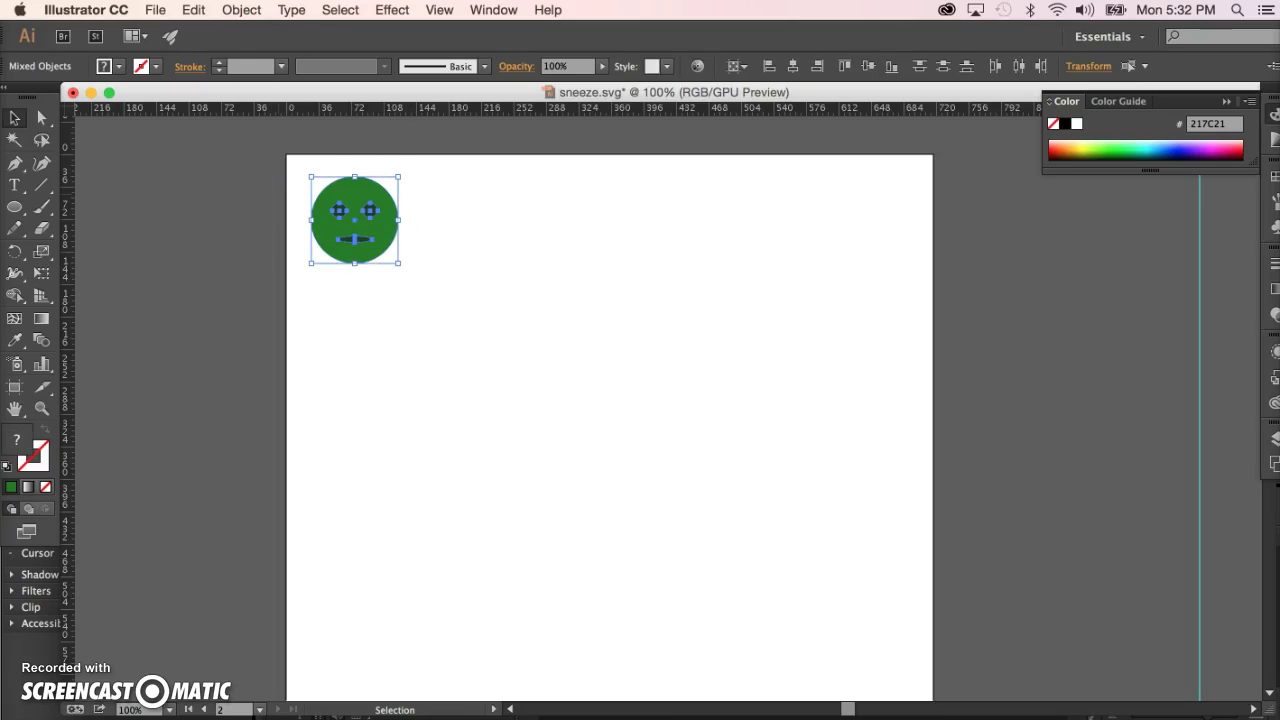
{"action": "left_click", "coordinate": [190, 10]}
Step: Copy the face artwork and create a new Edge Animate composition
{"action": "left_click", "coordinate": [208, 94]}
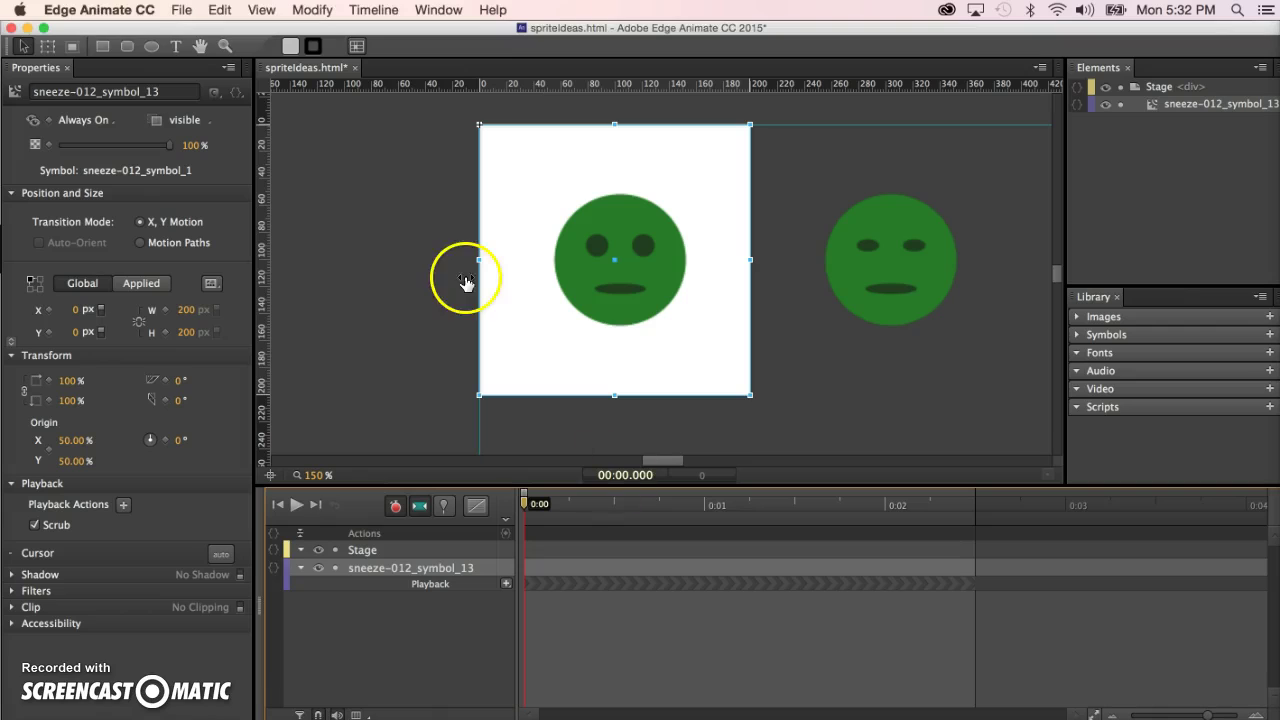
{"action": "left_click", "coordinate": [187, 10]}
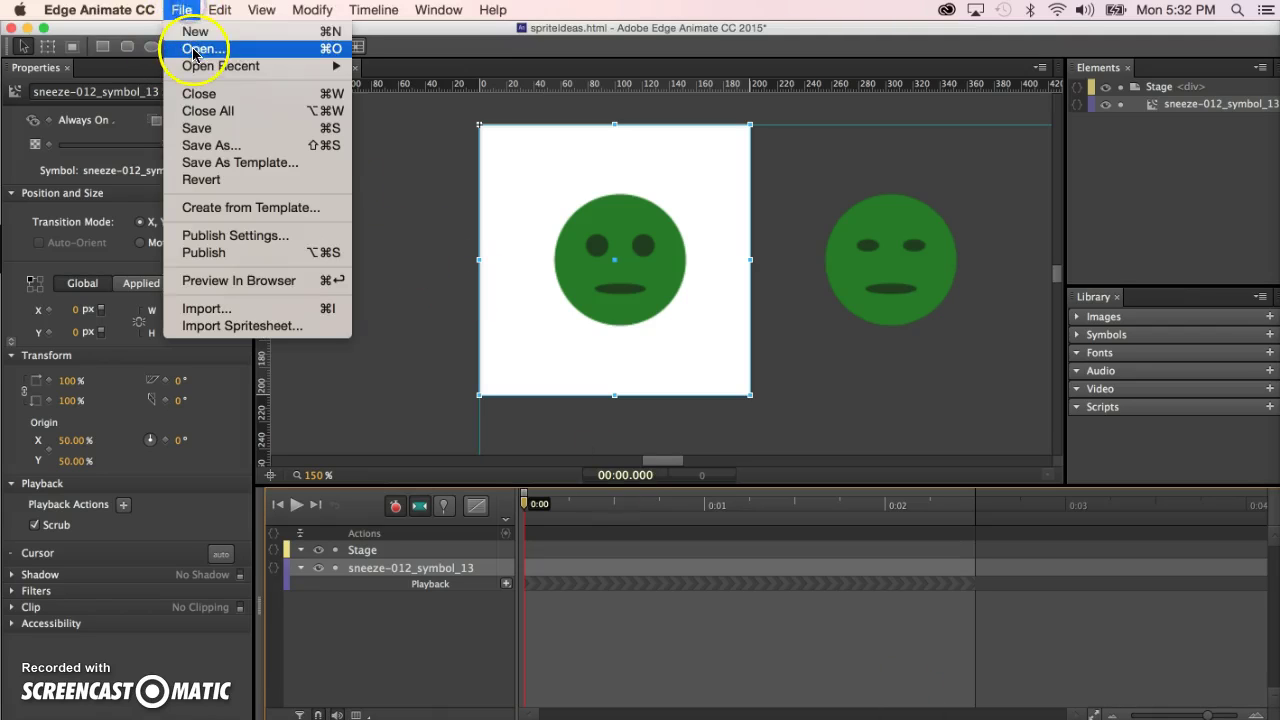
{"action": "left_click", "coordinate": [190, 31]}
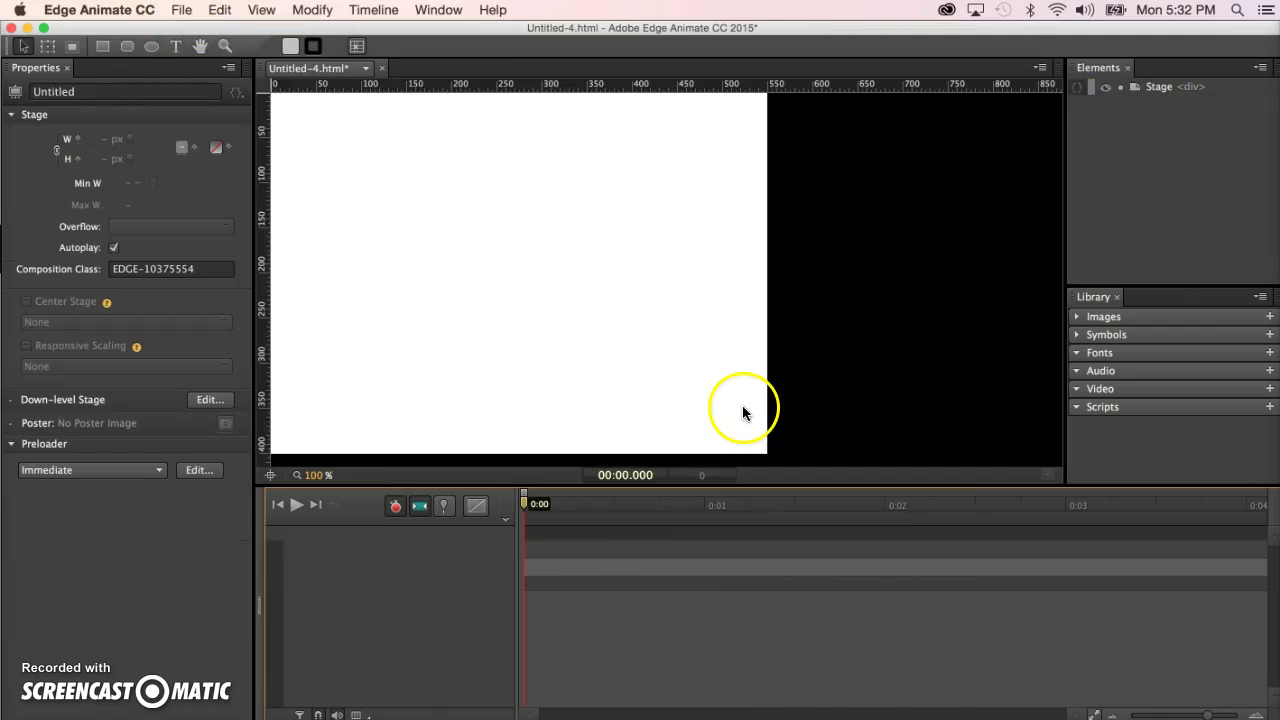
Step: Paste the face into Untitled-4 as Pasted.svg and show the library images
{"action": "left_click", "coordinate": [219, 10]}
{"action": "left_click", "coordinate": [283, 112]}
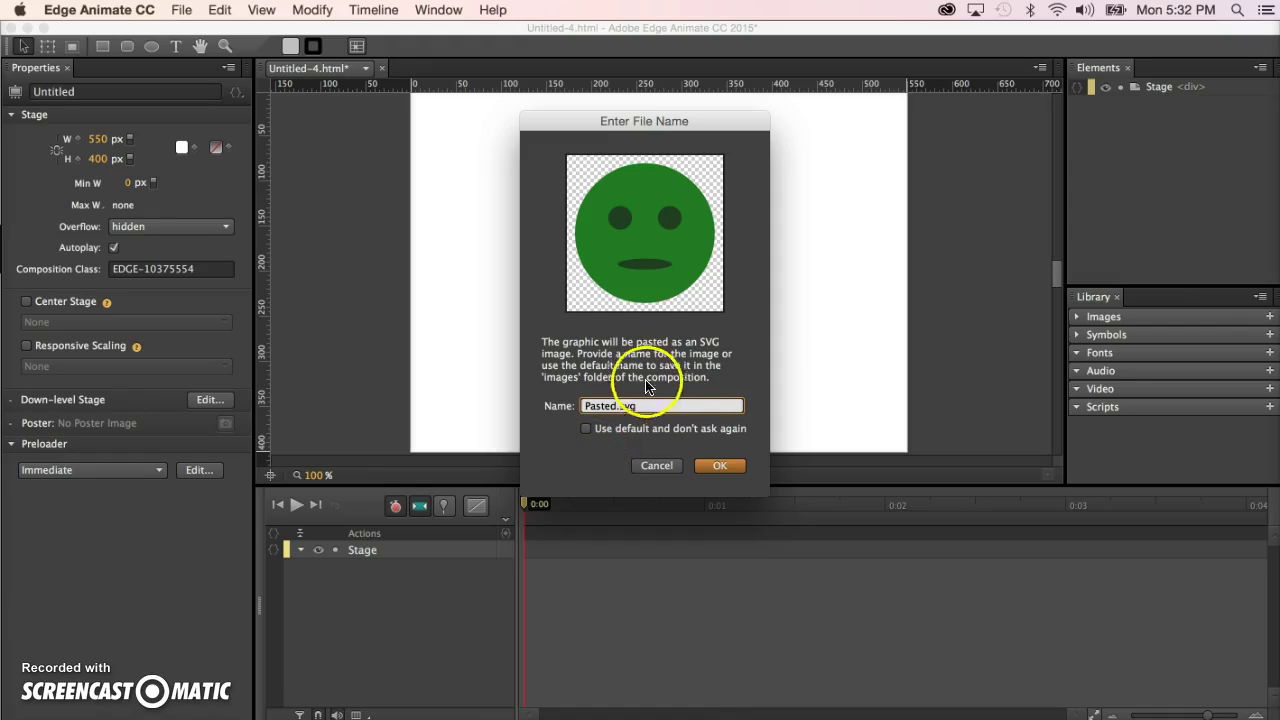
{"action": "left_click", "coordinate": [720, 465]}
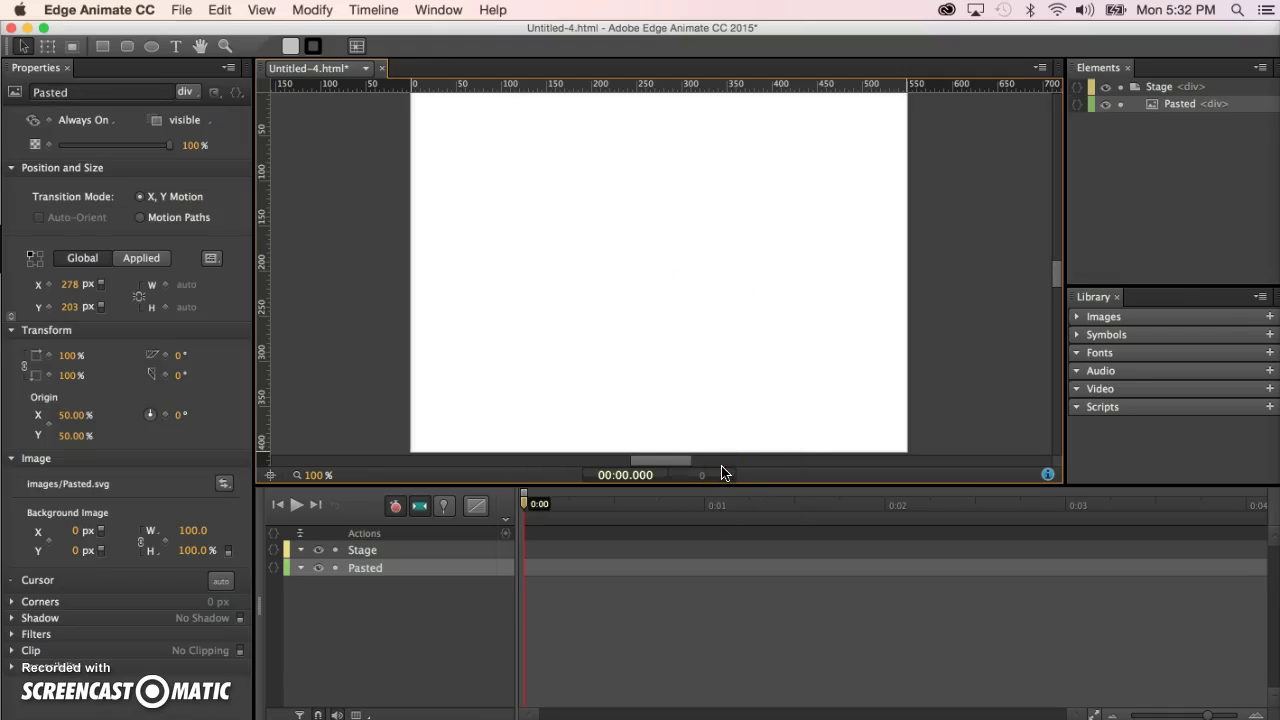
{"action": "left_click", "coordinate": [1077, 317]}
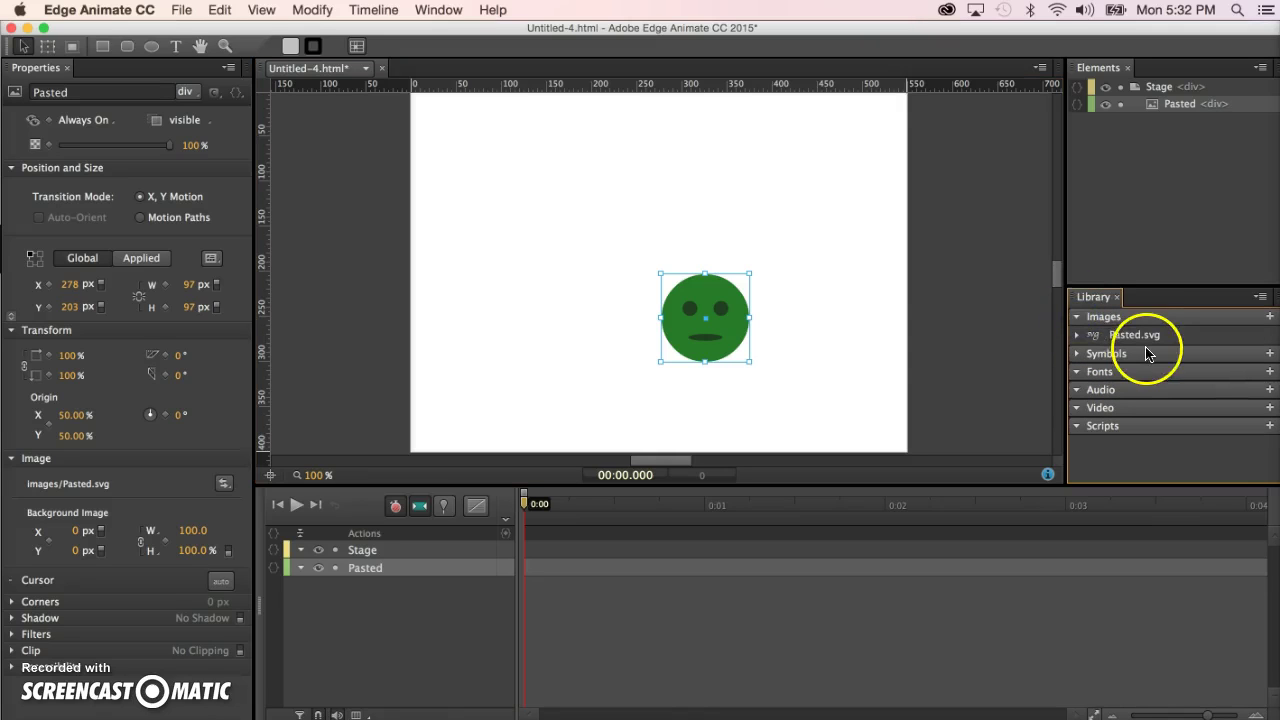
Step: Move the face to the top-left, try enlarging it, then undo the resize
{"action": "left_click", "coordinate": [729, 303]}
{"action": "left_click_drag", "start_coordinate": [729, 303], "coordinate": [497, 152]}
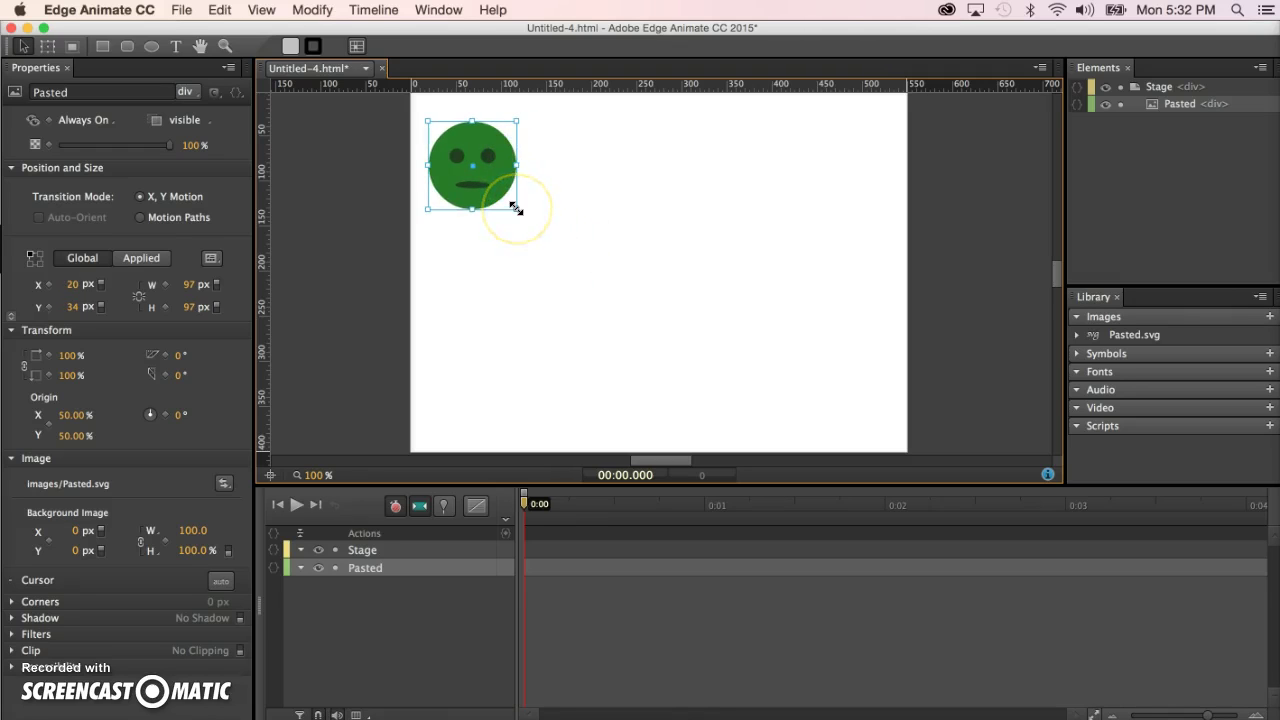
{"action": "mouse_move", "coordinate": [516, 208]}
{"action": "left_mouse_down"}
{"action": "mouse_move", "coordinate": [688, 408]}
{"action": "mouse_move", "coordinate": [731, 446]}
{"action": "mouse_move", "coordinate": [627, 312]}
{"action": "mouse_move", "coordinate": [751, 435]}
{"action": "left_mouse_up"}
{"action": "left_click", "coordinate": [631, 254]}
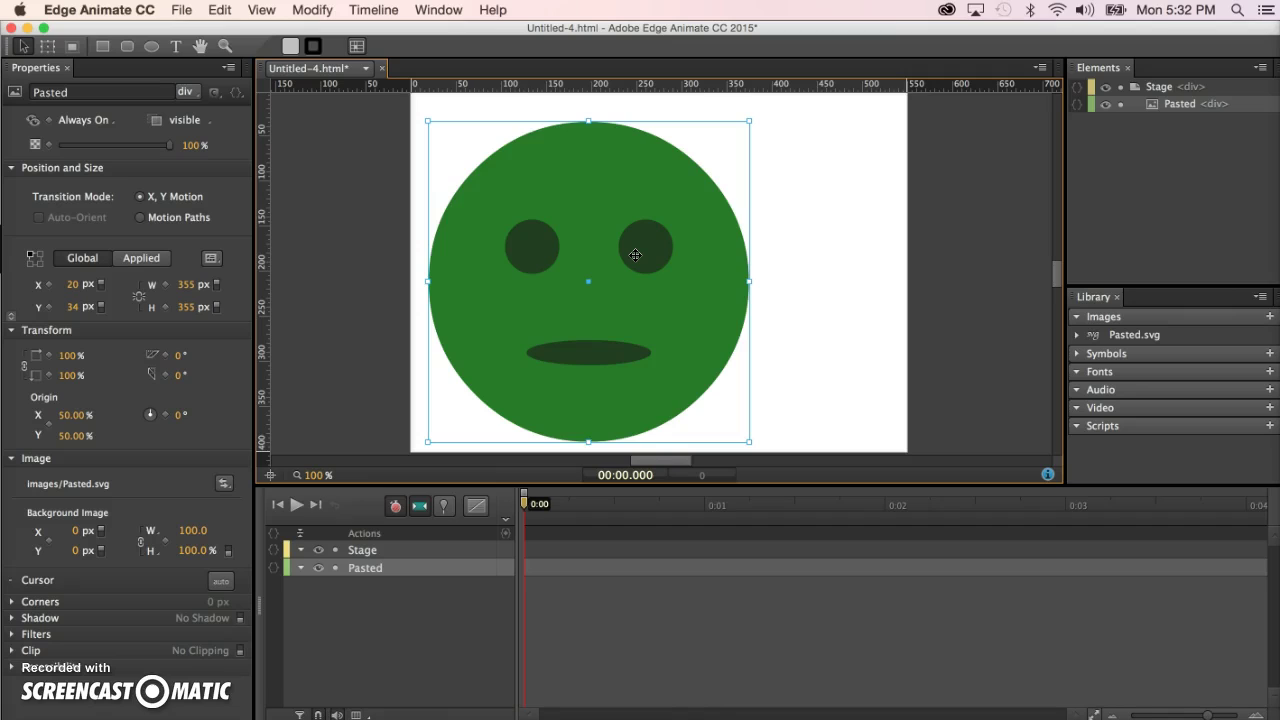
{"action": "key", "text": "ctrl+z"}
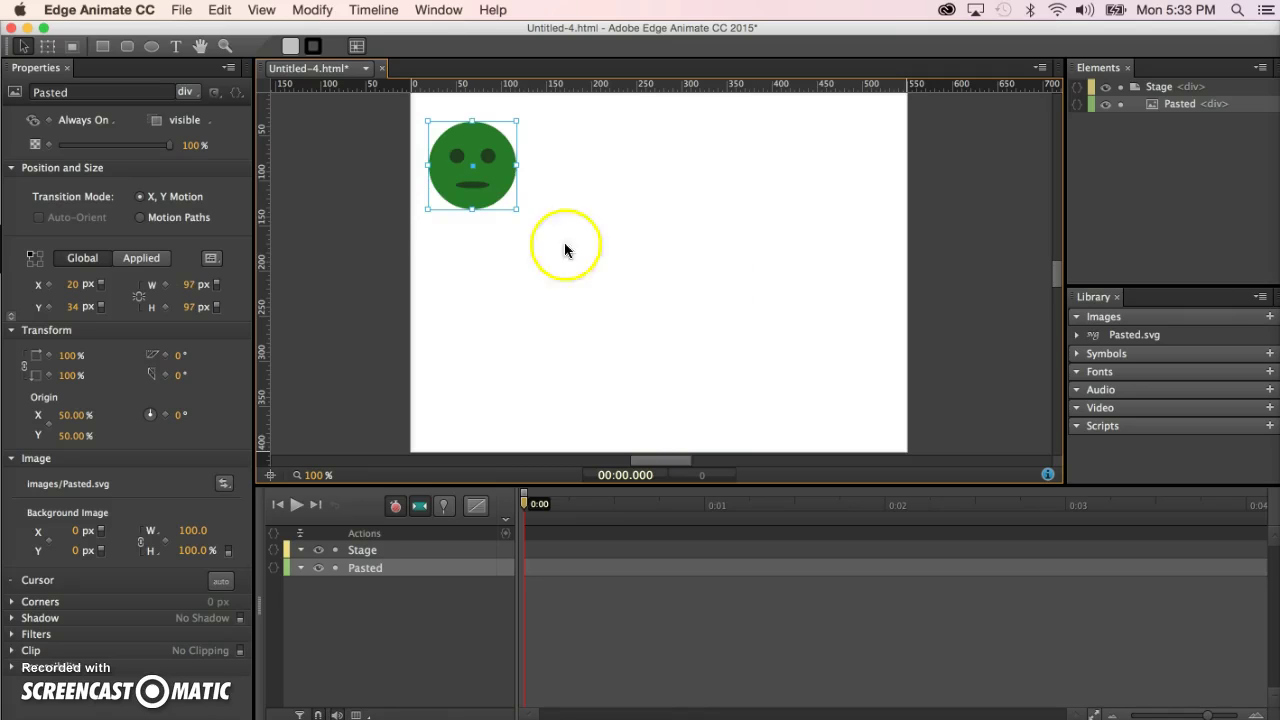
Step: Drag the 97 px face back into the top-left corner at X 19, Y 21
{"action": "left_click", "coordinate": [502, 179]}
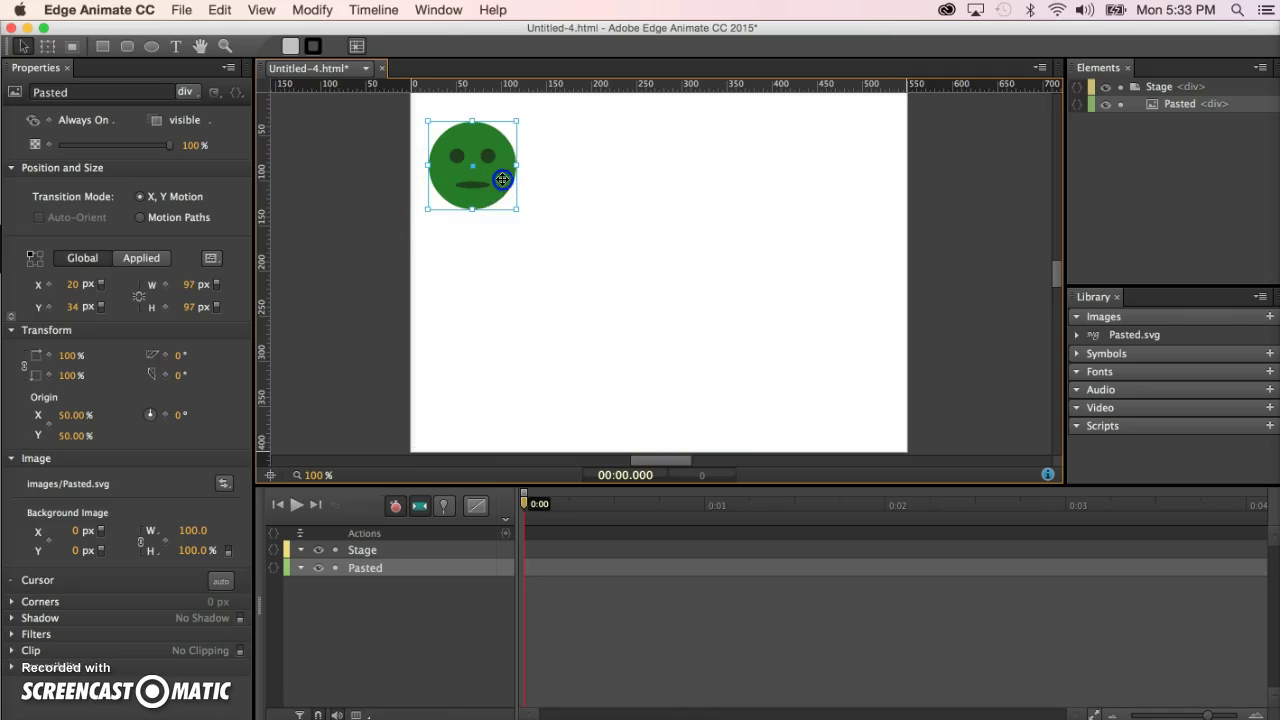
{"action": "left_click_drag", "start_coordinate": [502, 179], "coordinate": [644, 235]}
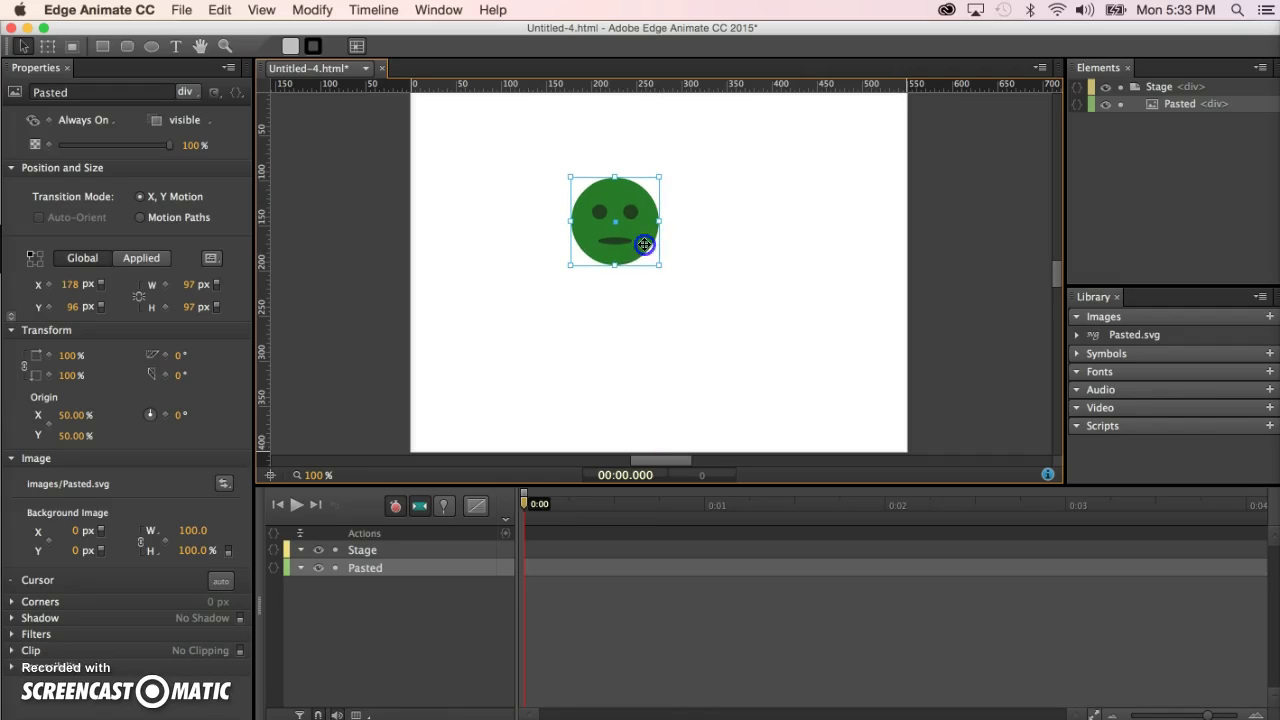
{"action": "left_click_drag", "start_coordinate": [644, 244], "coordinate": [500, 177]}
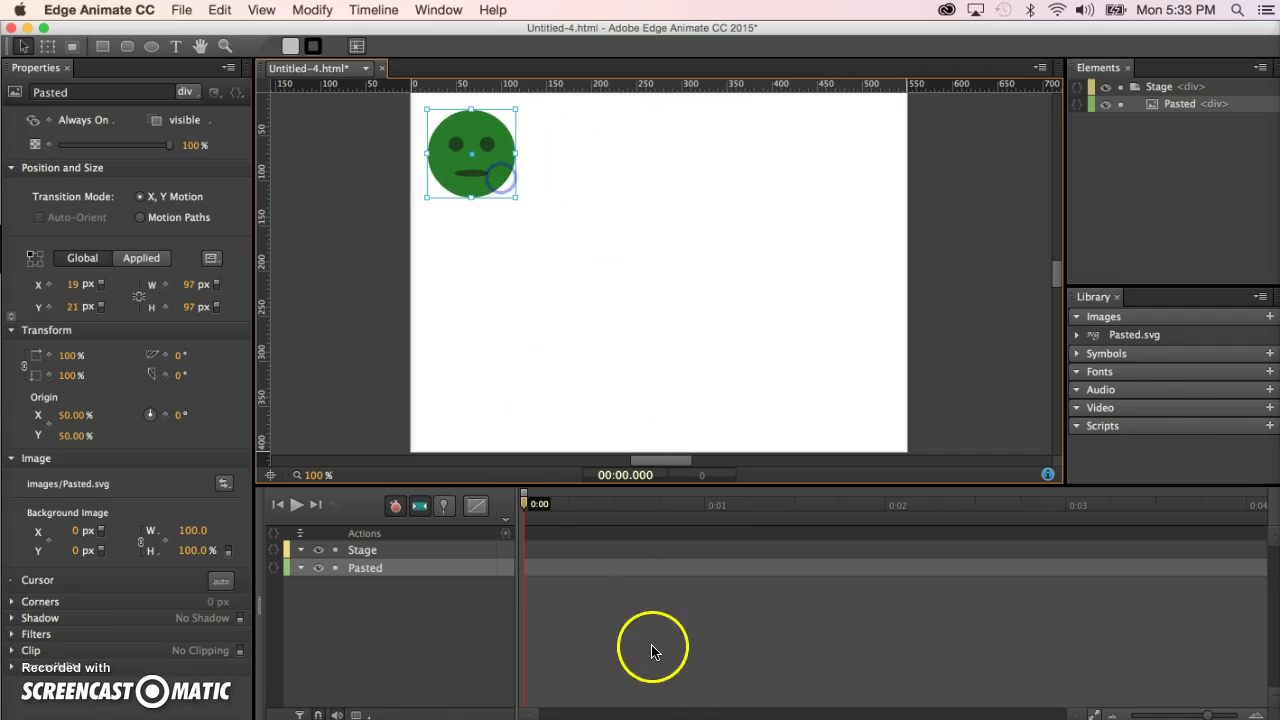
{"action": "key", "text": "super+Tab"}
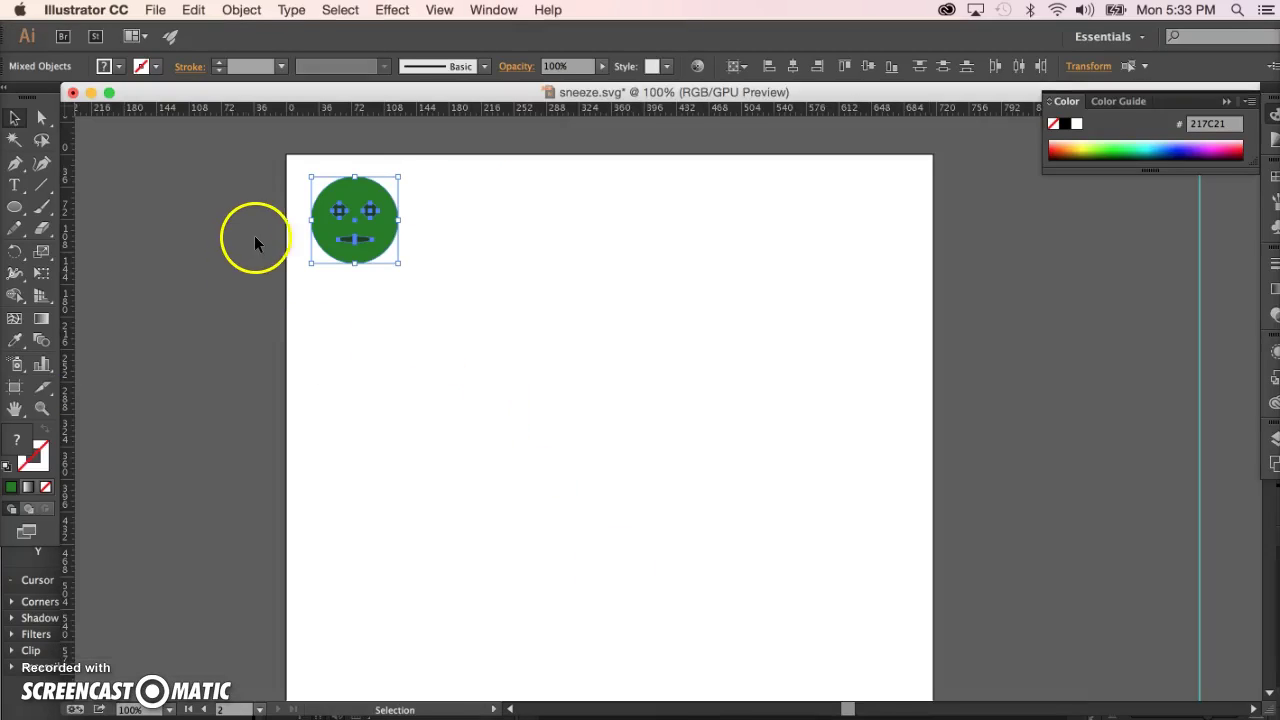
Step: Move the whole face up-left into Artboard 2's corner, nudged down 5 pt
{"action": "left_click", "coordinate": [404, 340]}
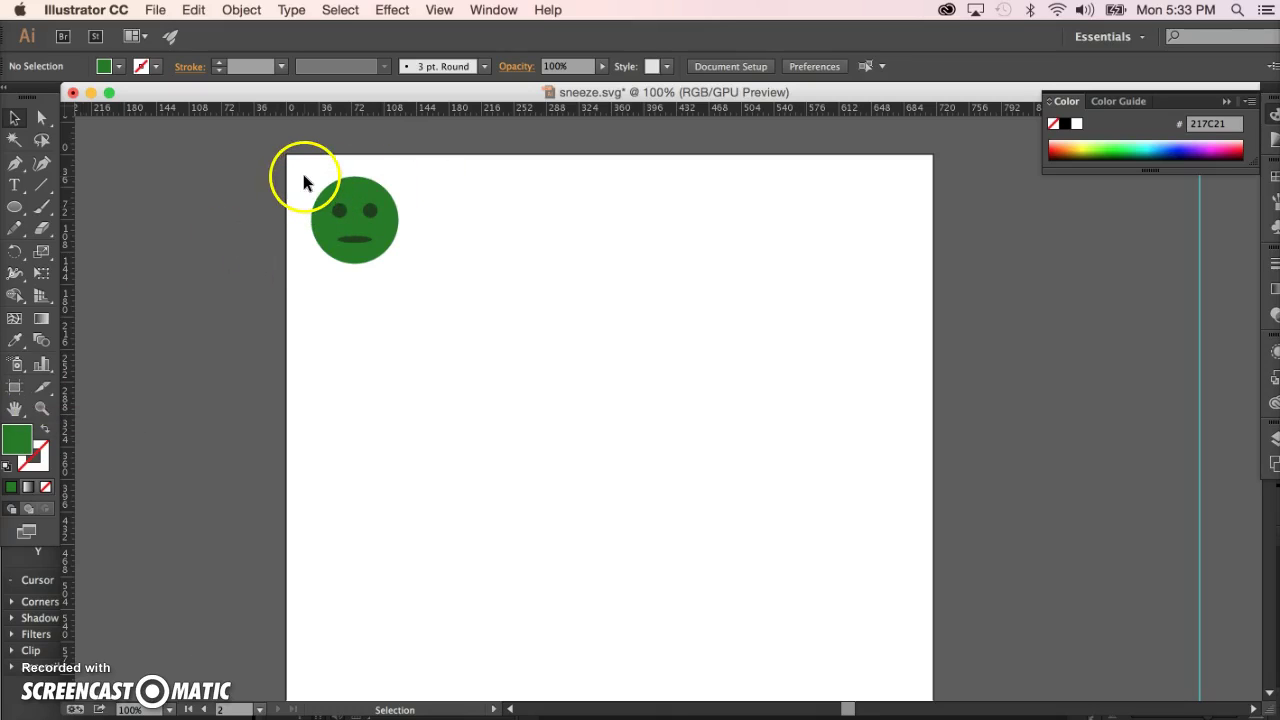
{"action": "left_click_drag", "start_coordinate": [303, 174], "coordinate": [430, 278]}
{"action": "left_click_drag", "start_coordinate": [384, 240], "coordinate": [358, 213]}
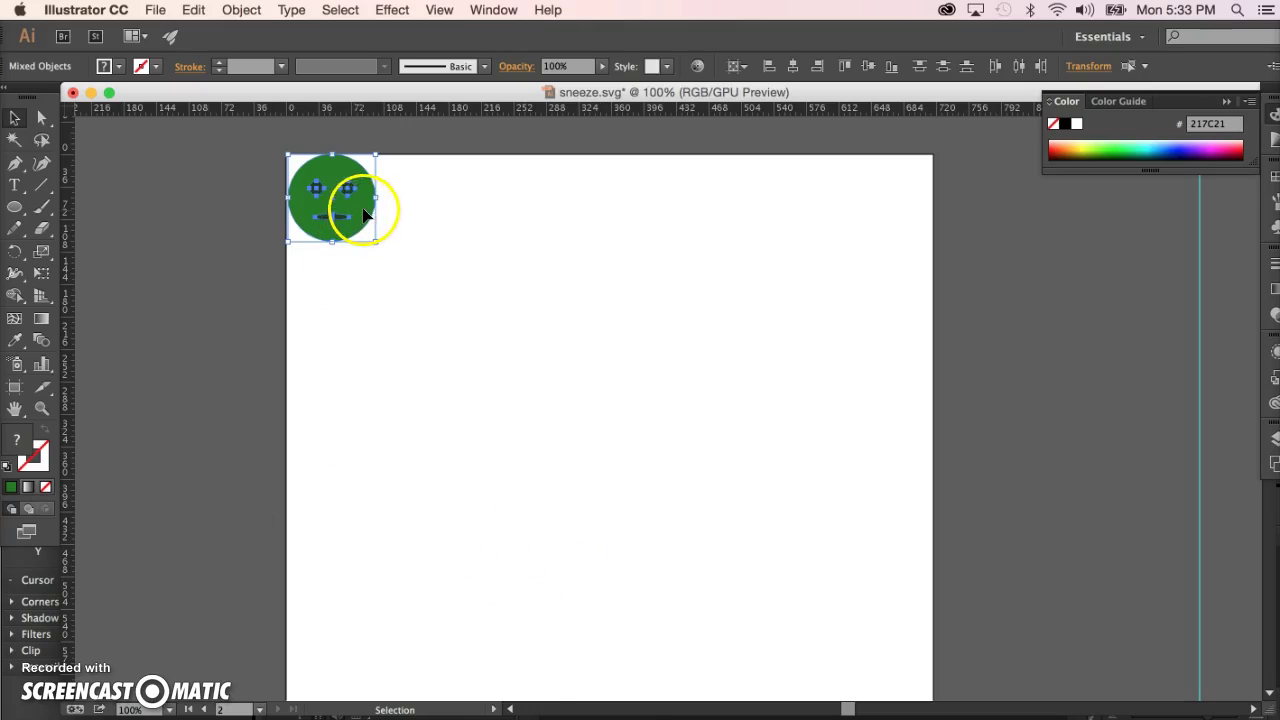
{"action": "left_click_drag", "start_coordinate": [366, 213], "coordinate": [366, 218]}
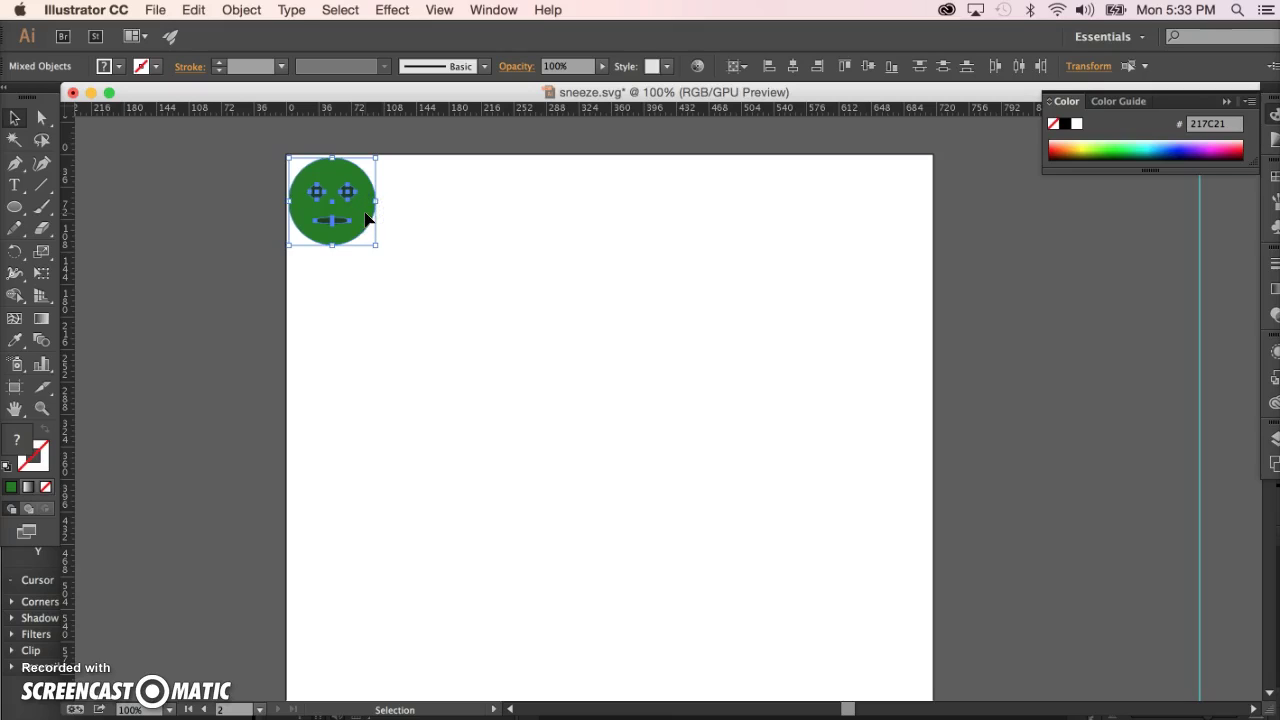
{"action": "left_click", "coordinate": [217, 222]}
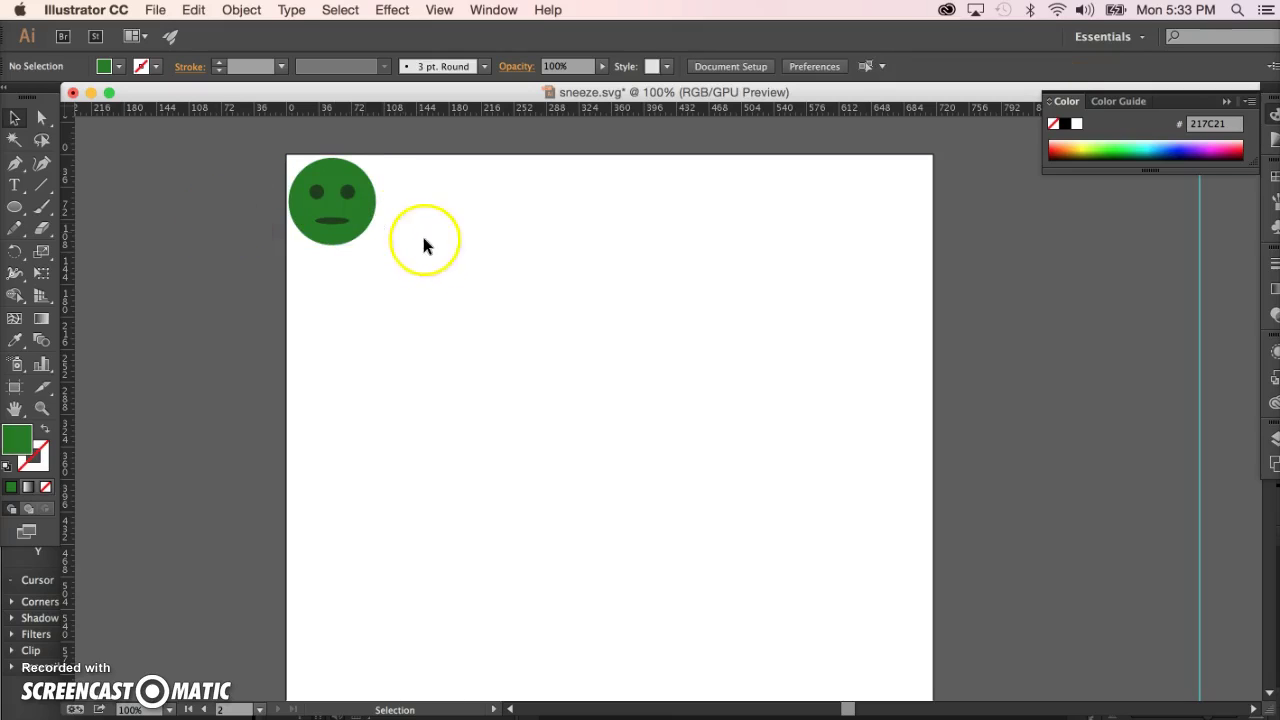
Step: Shrink Artboard 2 to about 104 × 106 pt tightly around the face
{"action": "left_click", "coordinate": [14, 387]}
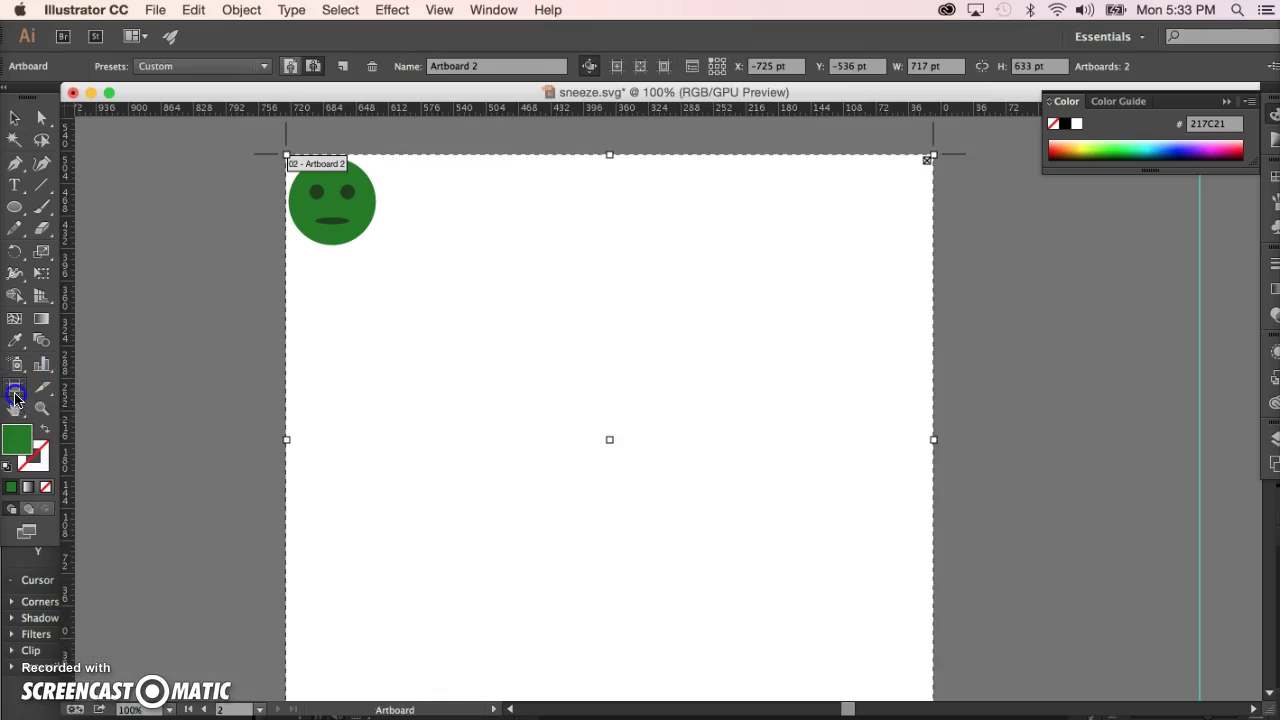
{"action": "left_click", "coordinate": [733, 611]}
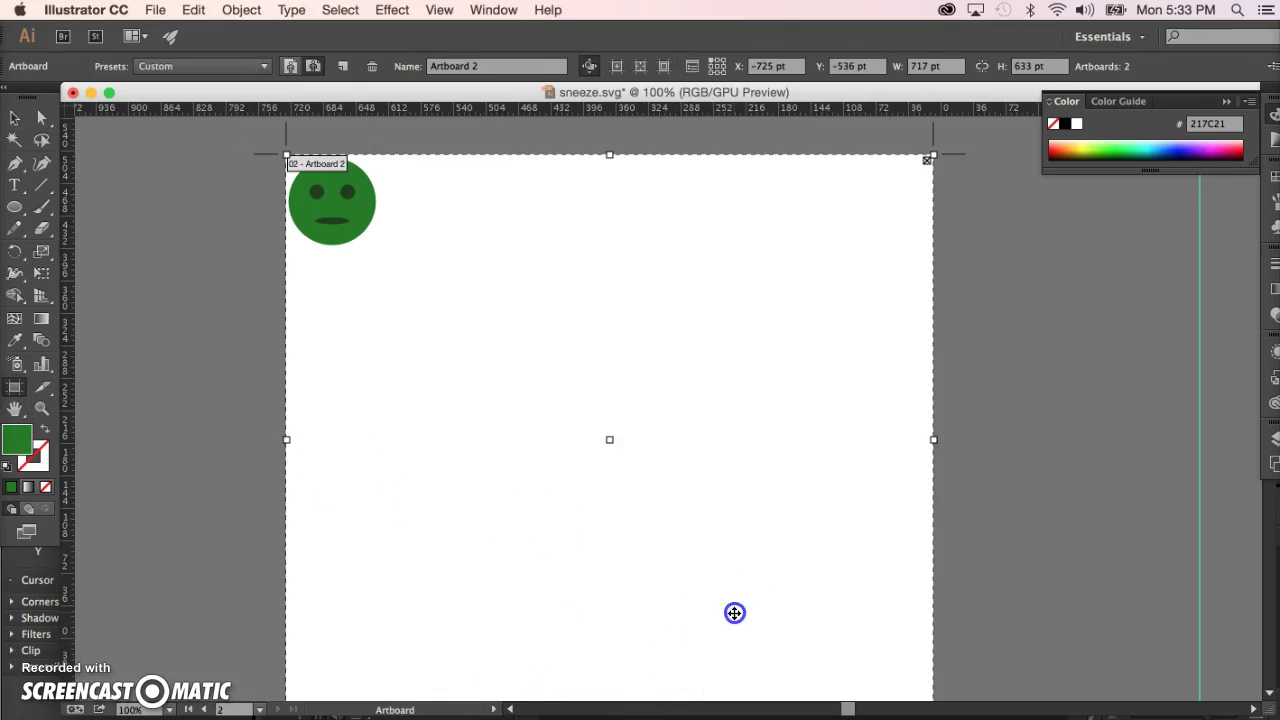
{"action": "left_click_drag", "start_coordinate": [933, 440], "coordinate": [454, 420]}
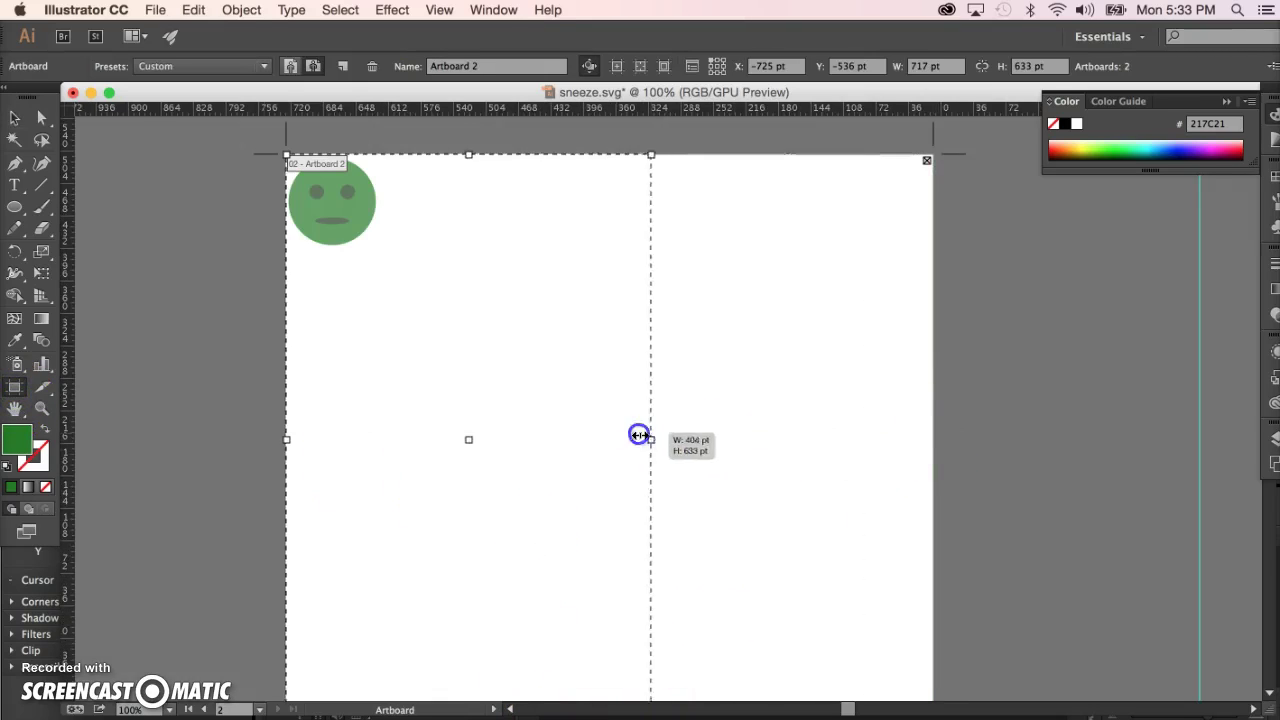
{"action": "scroll", "coordinate": [513, 490], "scroll_direction": "down", "scroll_amount": 1}
{"action": "scroll", "coordinate": [513, 490], "scroll_direction": "down", "scroll_amount": 2}
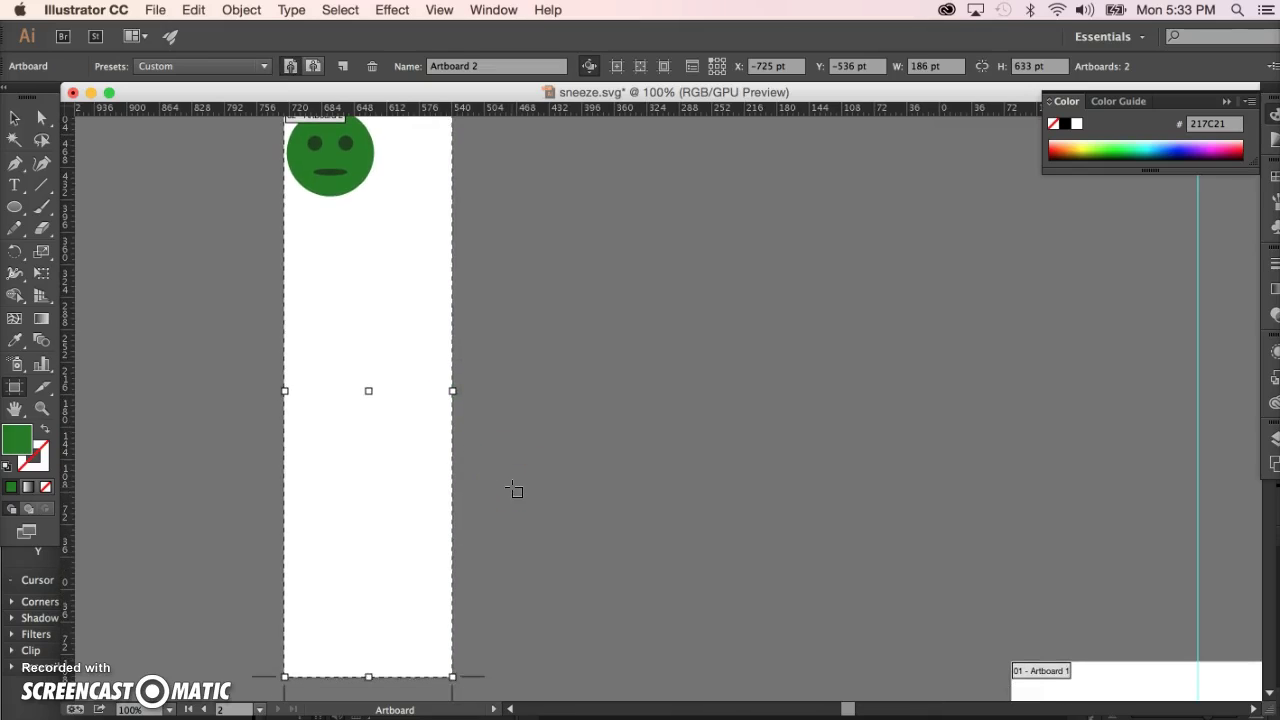
{"action": "mouse_move", "coordinate": [368, 679]}
{"action": "left_mouse_down"}
{"action": "mouse_move", "coordinate": [381, 191]}
{"action": "mouse_move", "coordinate": [381, 202]}
{"action": "left_mouse_up"}
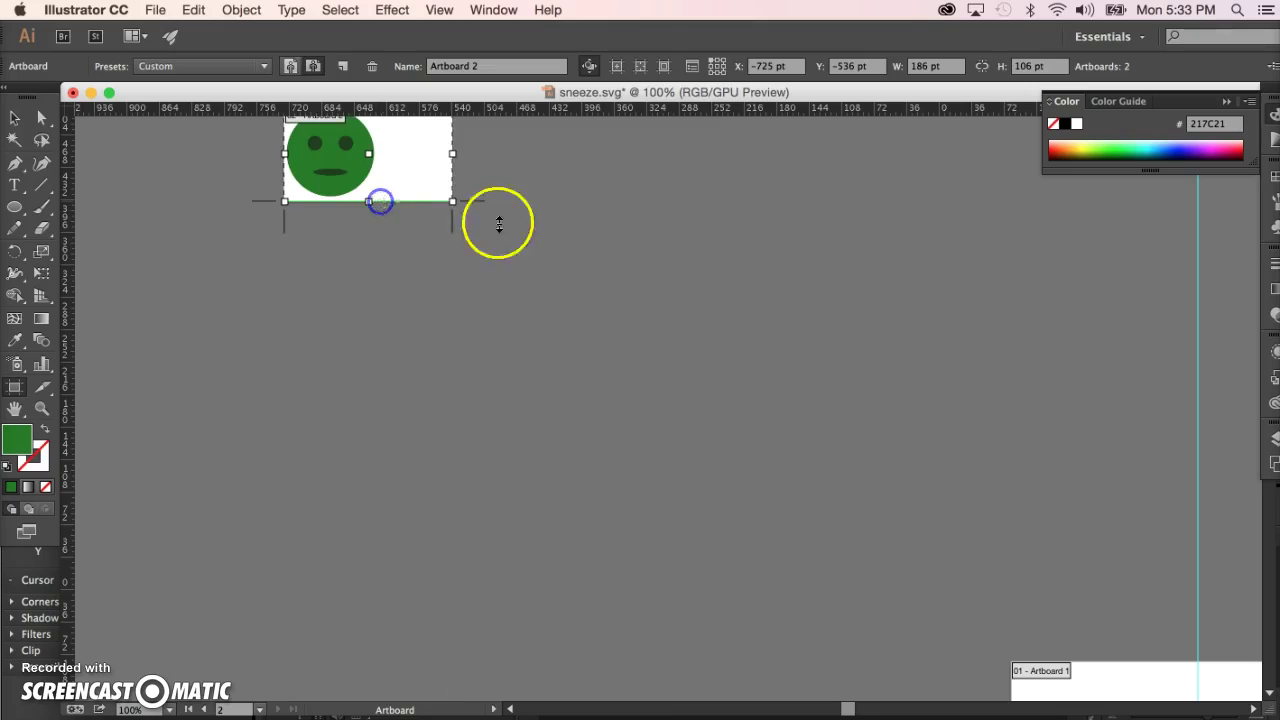
{"action": "scroll", "coordinate": [522, 230], "scroll_direction": "up", "scroll_amount": 3}
{"action": "left_click_drag", "start_coordinate": [463, 254], "coordinate": [398, 254]}
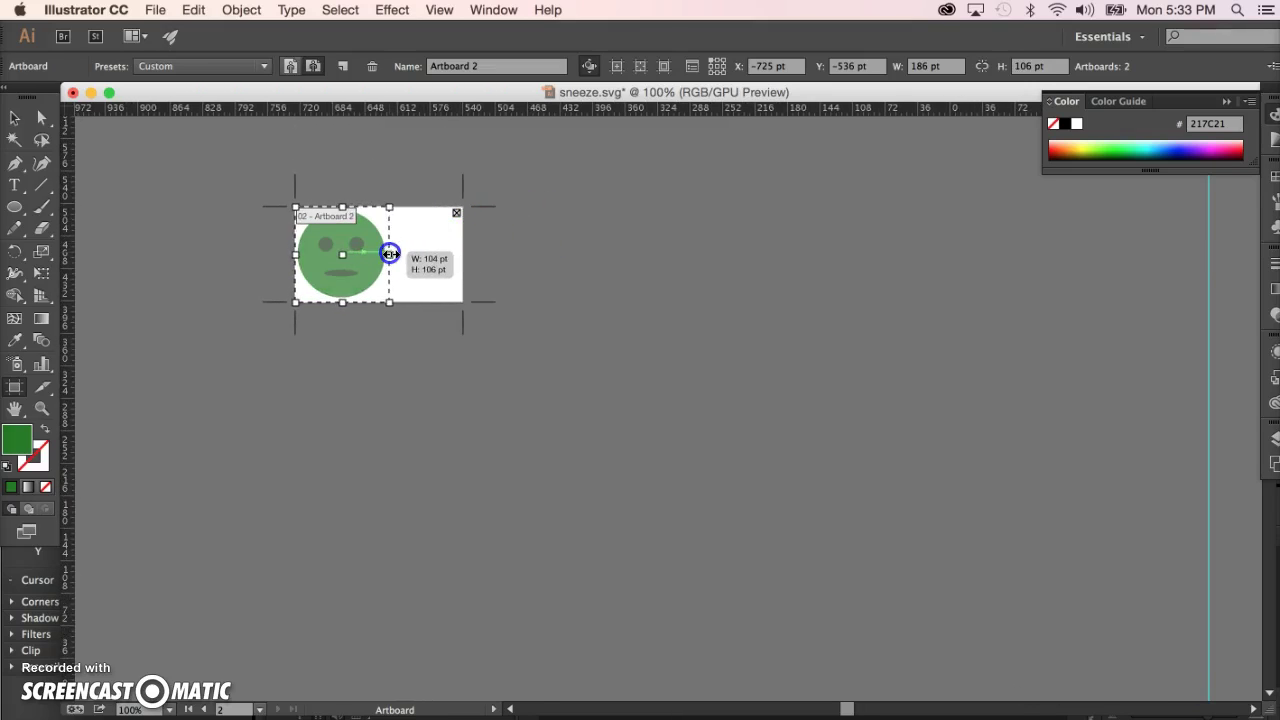
{"action": "left_click_drag", "start_coordinate": [398, 254], "coordinate": [389, 254]}
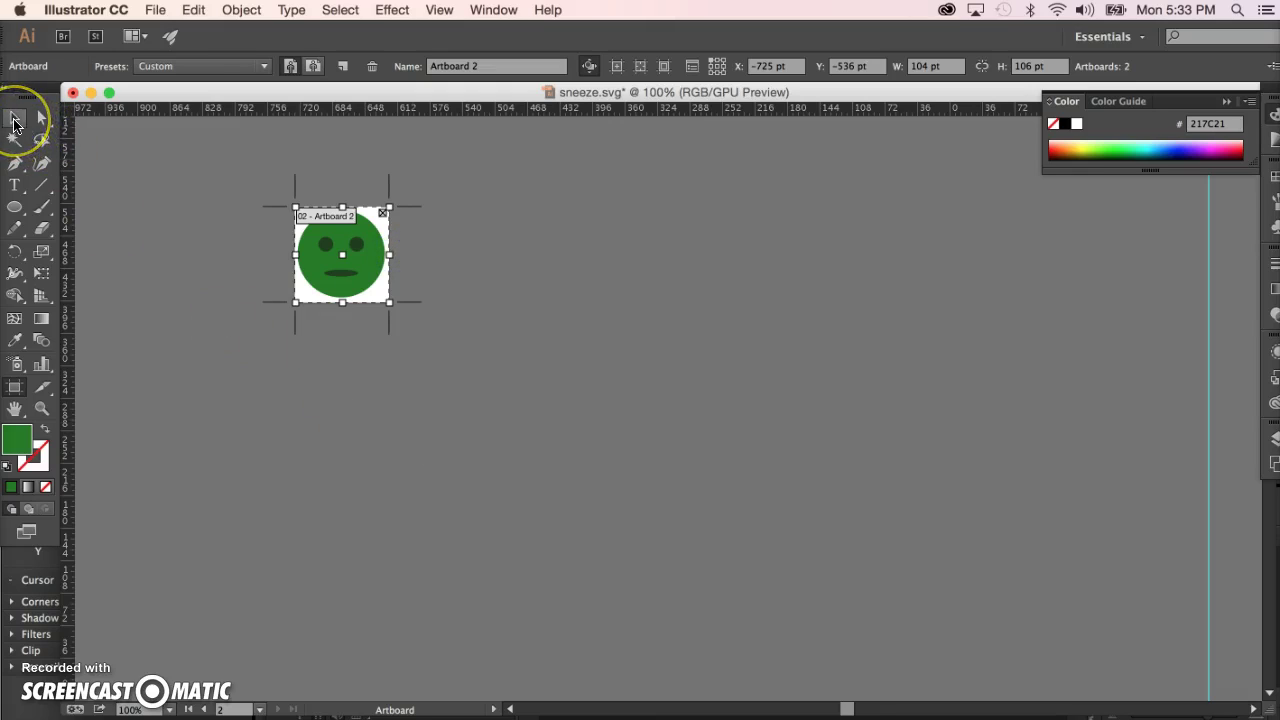
Step: Start Save As for sneeze.svg, keeping SVG as the format
{"action": "left_click", "coordinate": [14, 121]}
{"action": "left_click", "coordinate": [165, 261]}
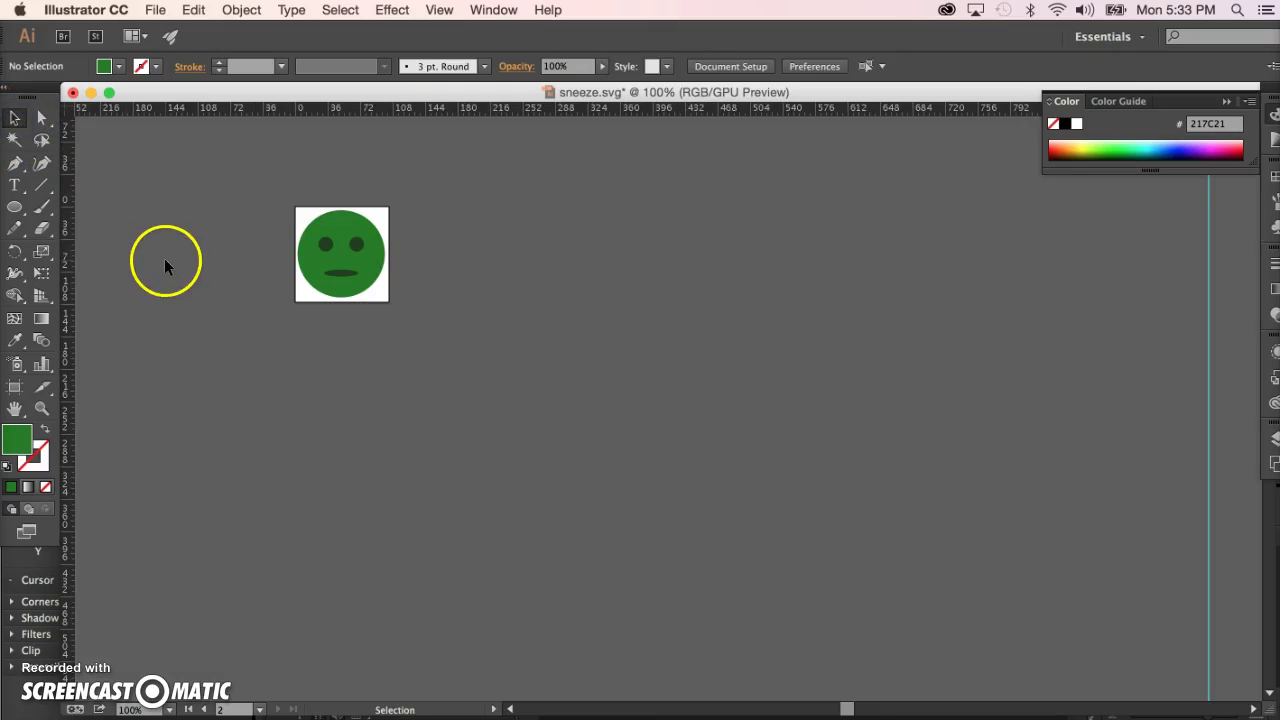
{"action": "left_click", "coordinate": [155, 10]}
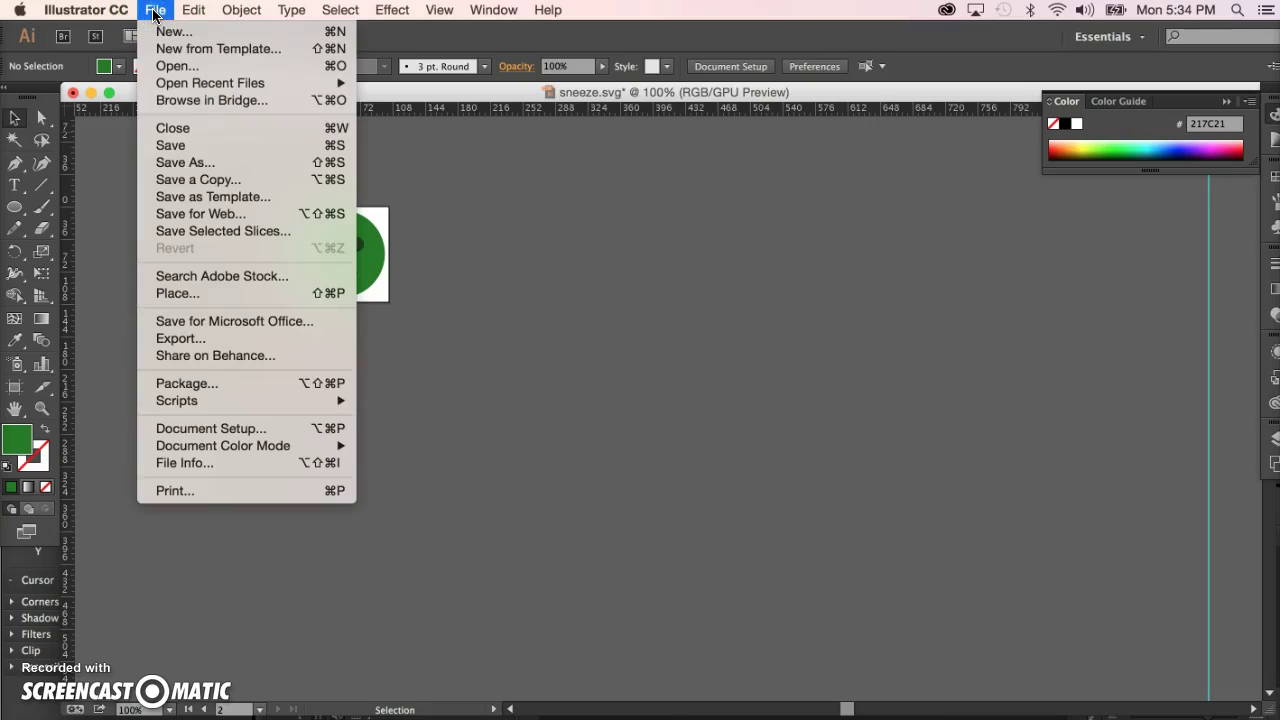
{"action": "left_click", "coordinate": [209, 163]}
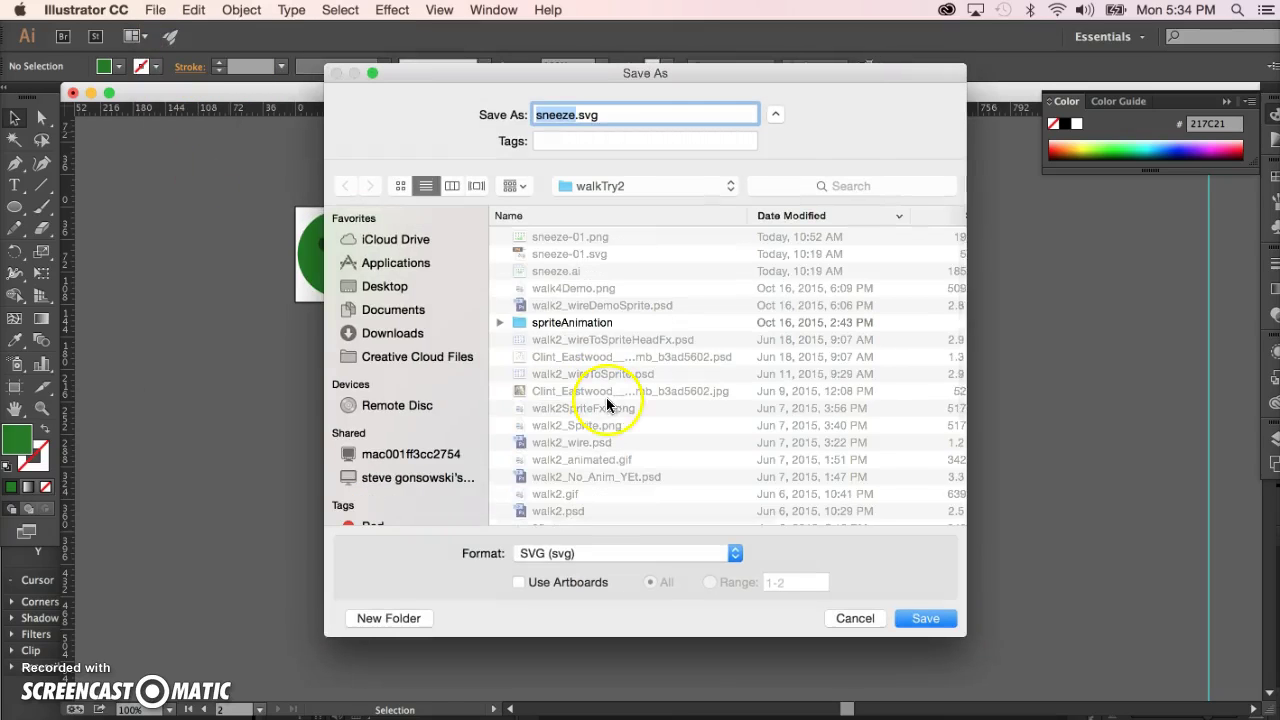
{"action": "left_click", "coordinate": [735, 553]}
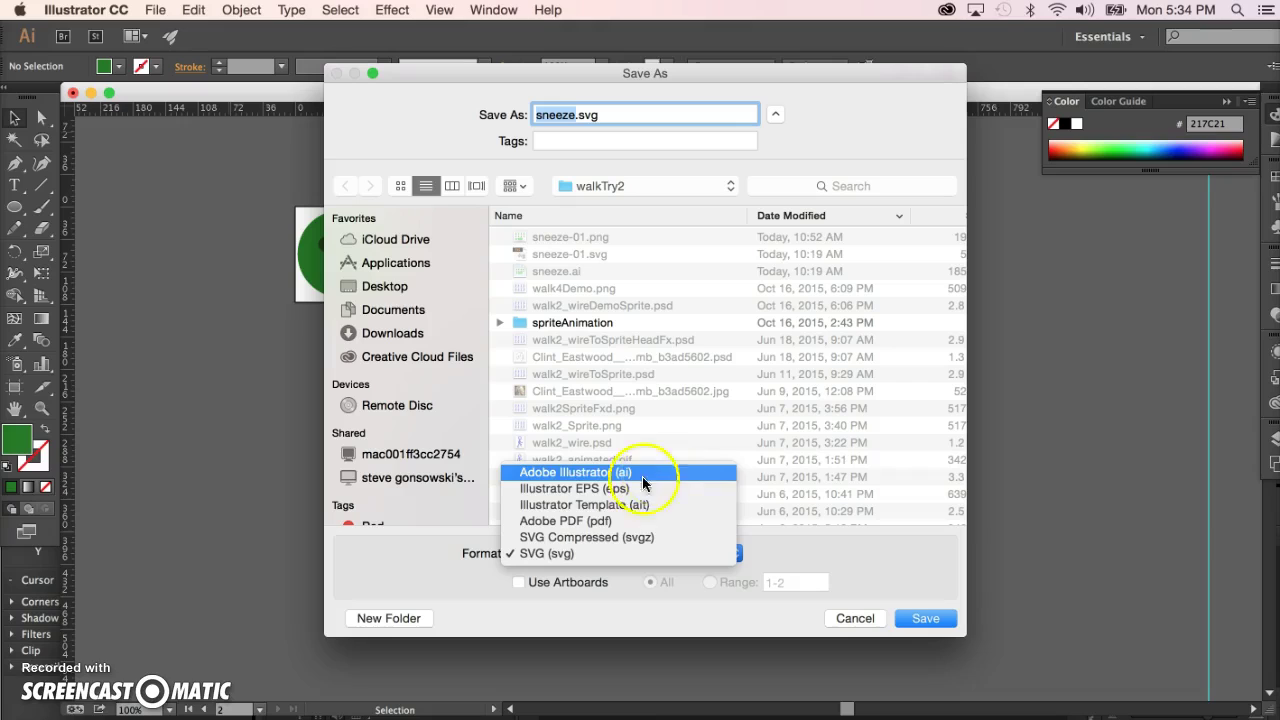
{"action": "left_click", "coordinate": [547, 553]}
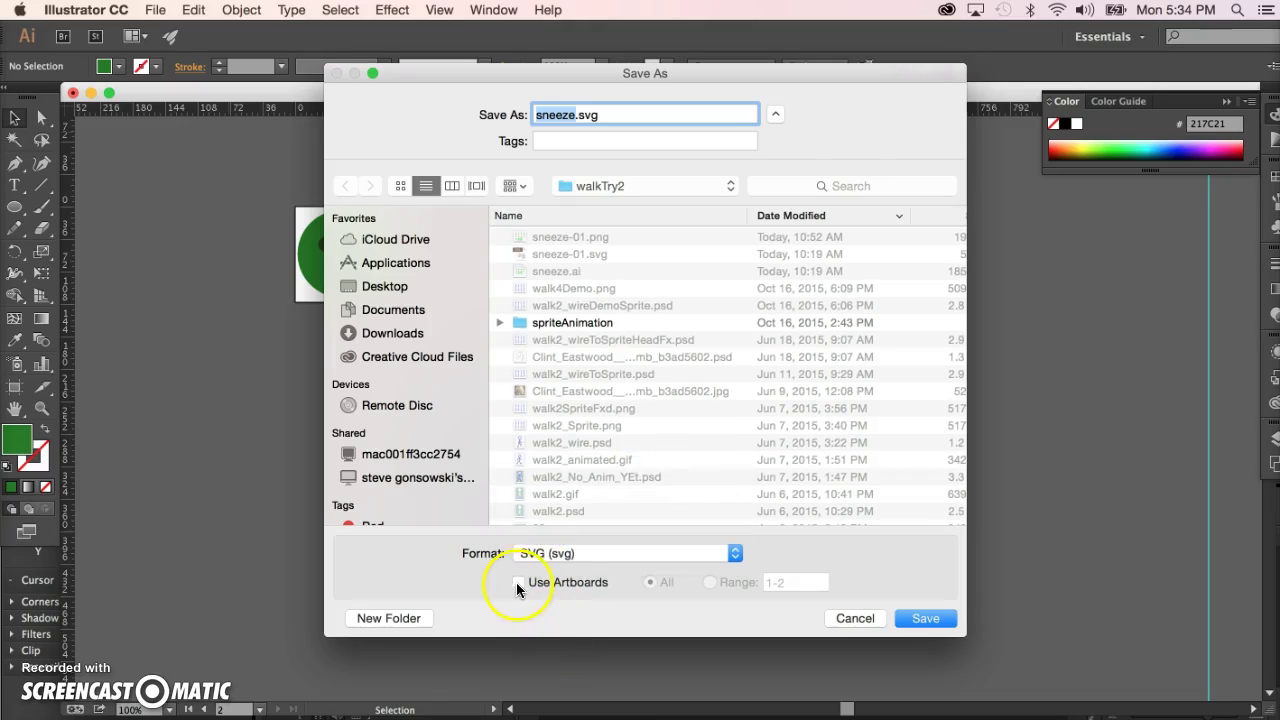
Step: Enable Use Artboards with range 2 and save the file
{"action": "left_click", "coordinate": [519, 582]}
{"action": "left_click", "coordinate": [710, 584]}
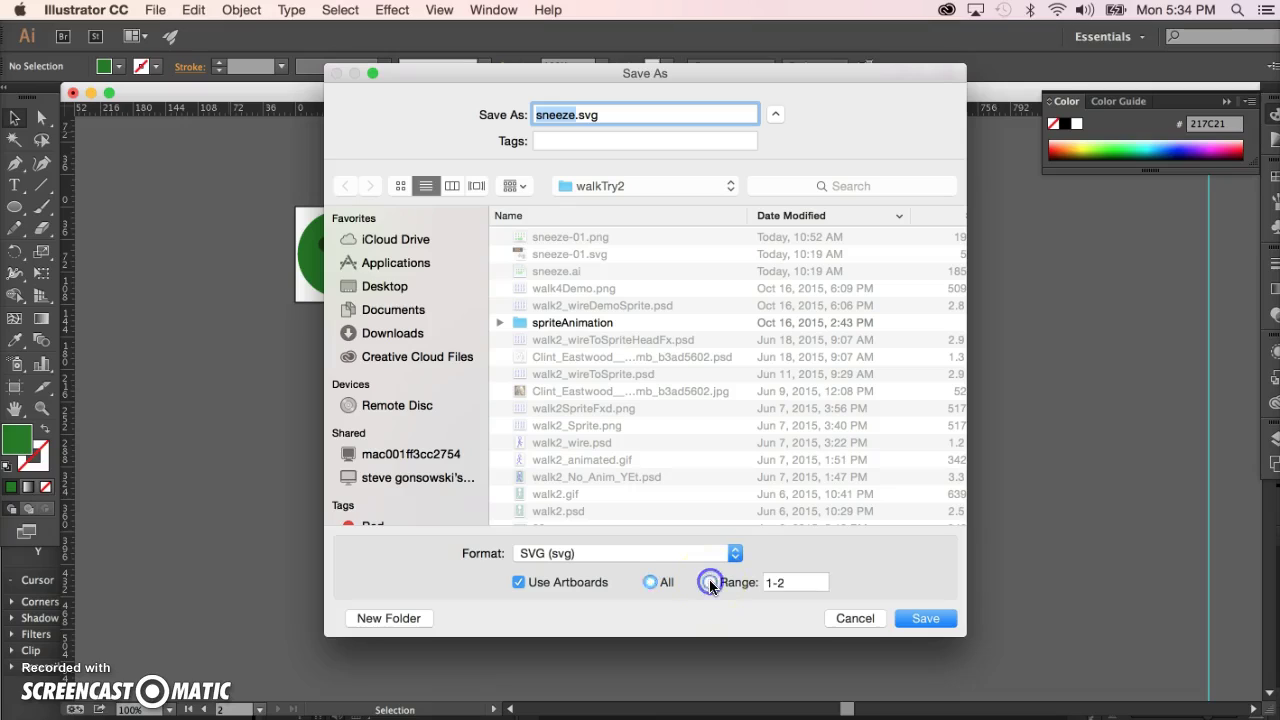
{"action": "left_click", "coordinate": [820, 583]}
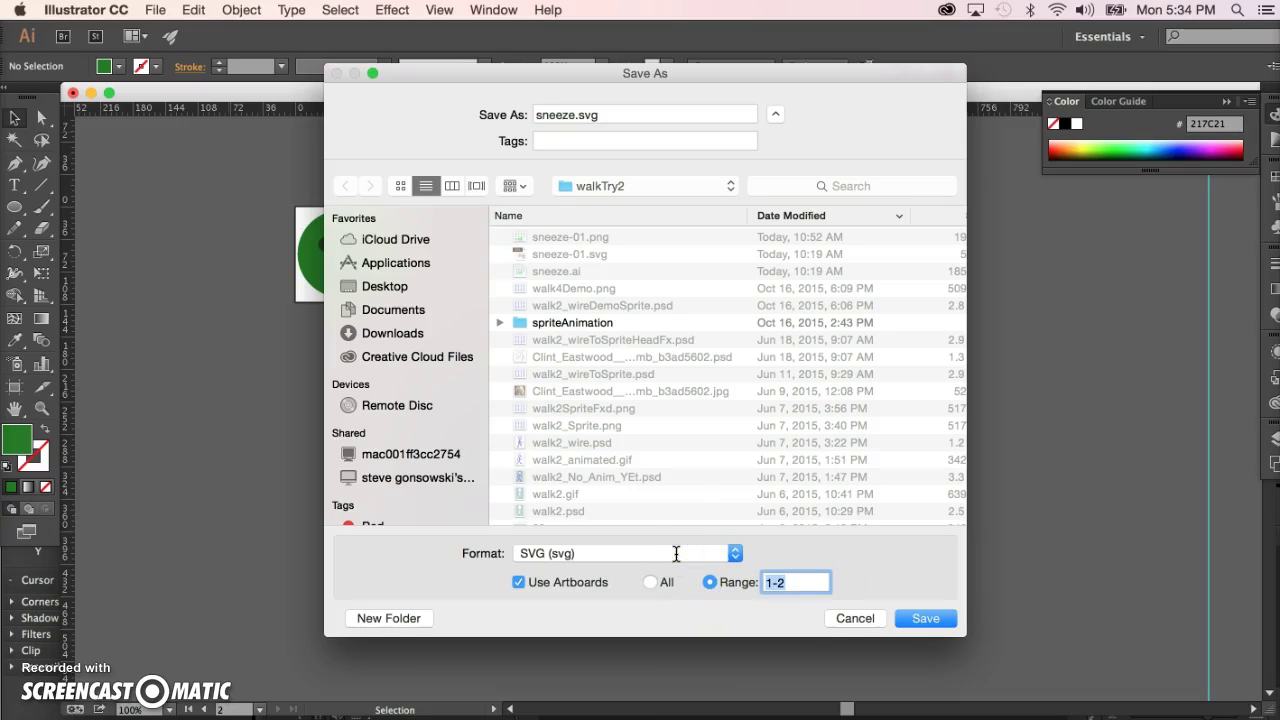
{"action": "type", "text": "2"}
{"action": "left_click", "coordinate": [580, 606]}
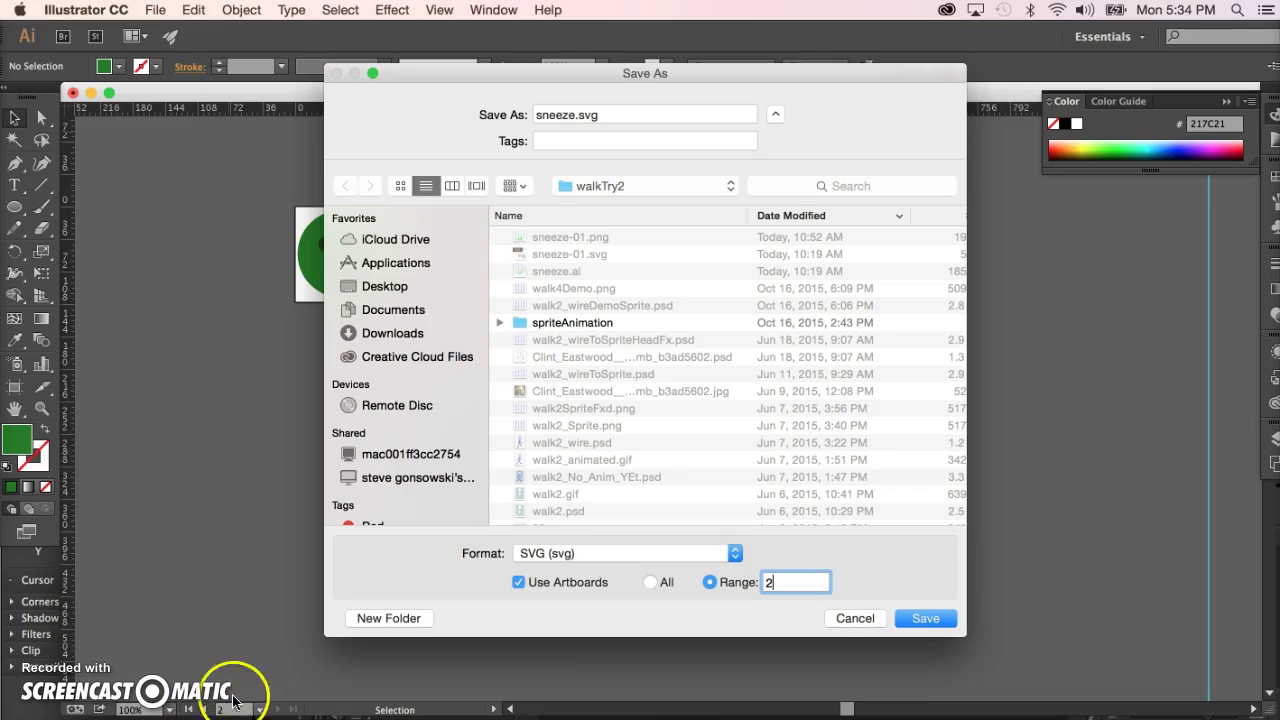
{"action": "left_click", "coordinate": [950, 620]}
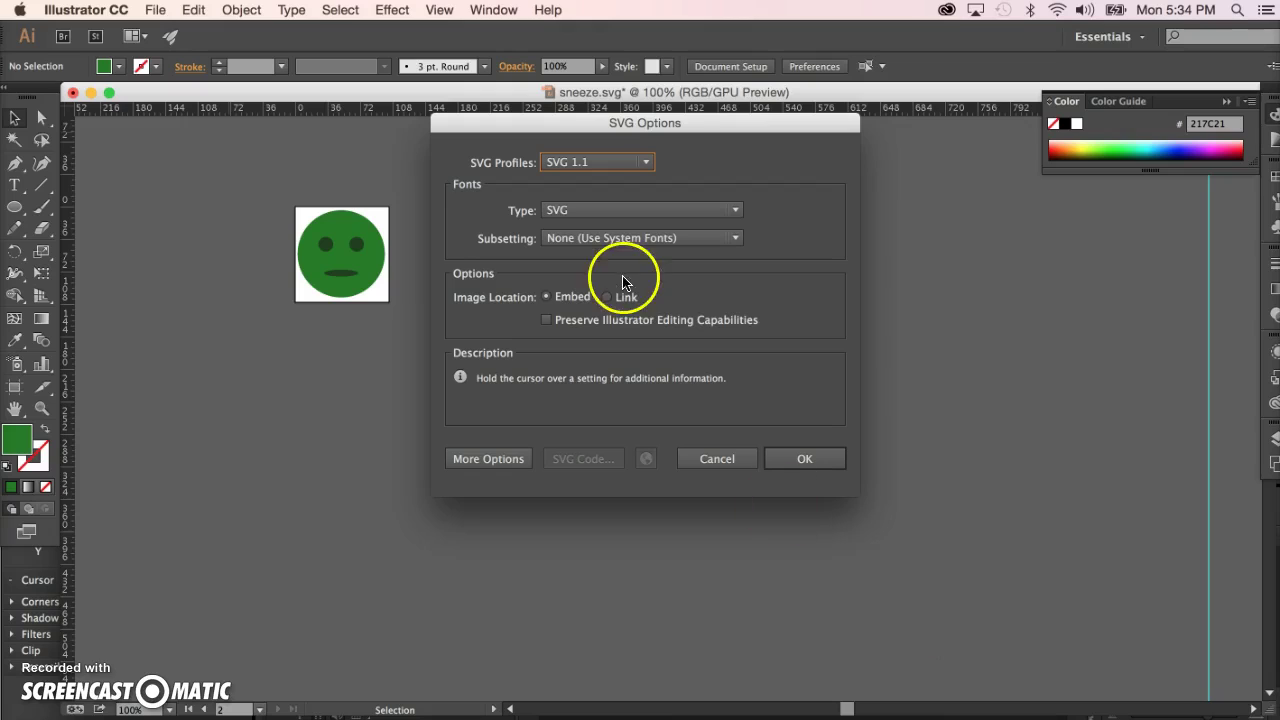
Step: Keep the SVG 1.1 profile and accept the SVG options
{"action": "left_click", "coordinate": [647, 163]}
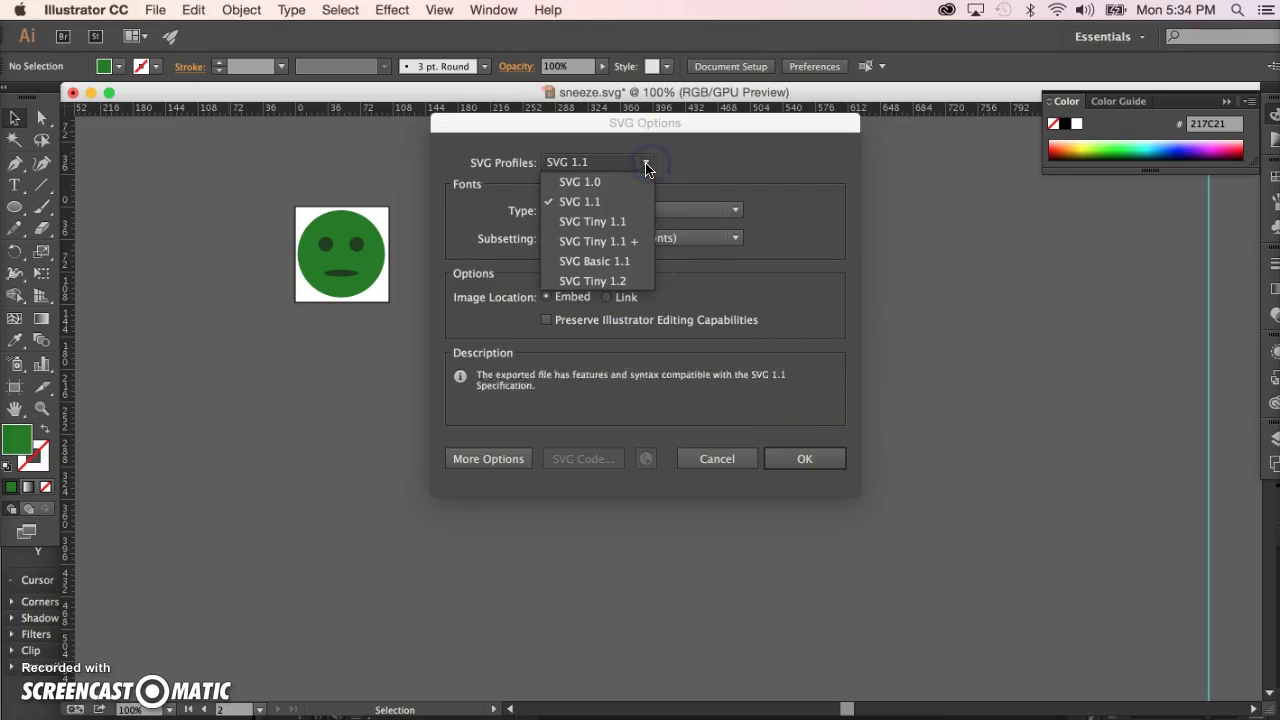
{"action": "left_click", "coordinate": [614, 203]}
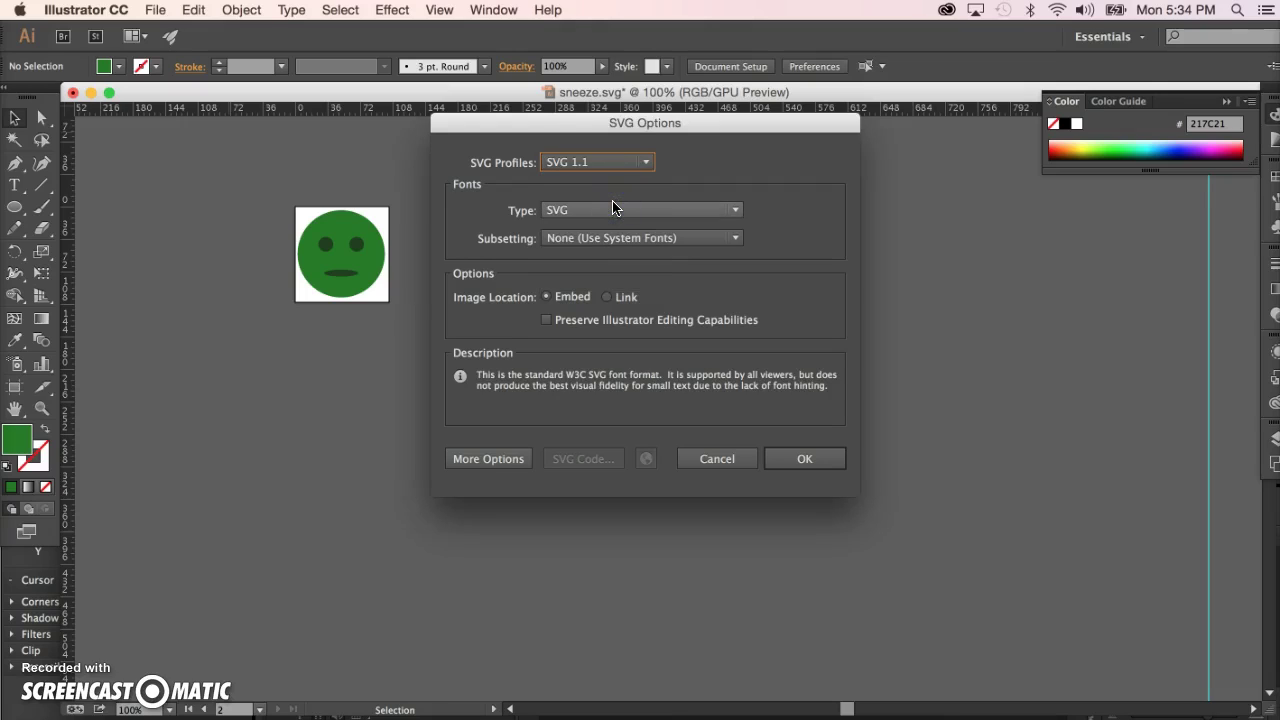
{"action": "left_click", "coordinate": [815, 462]}
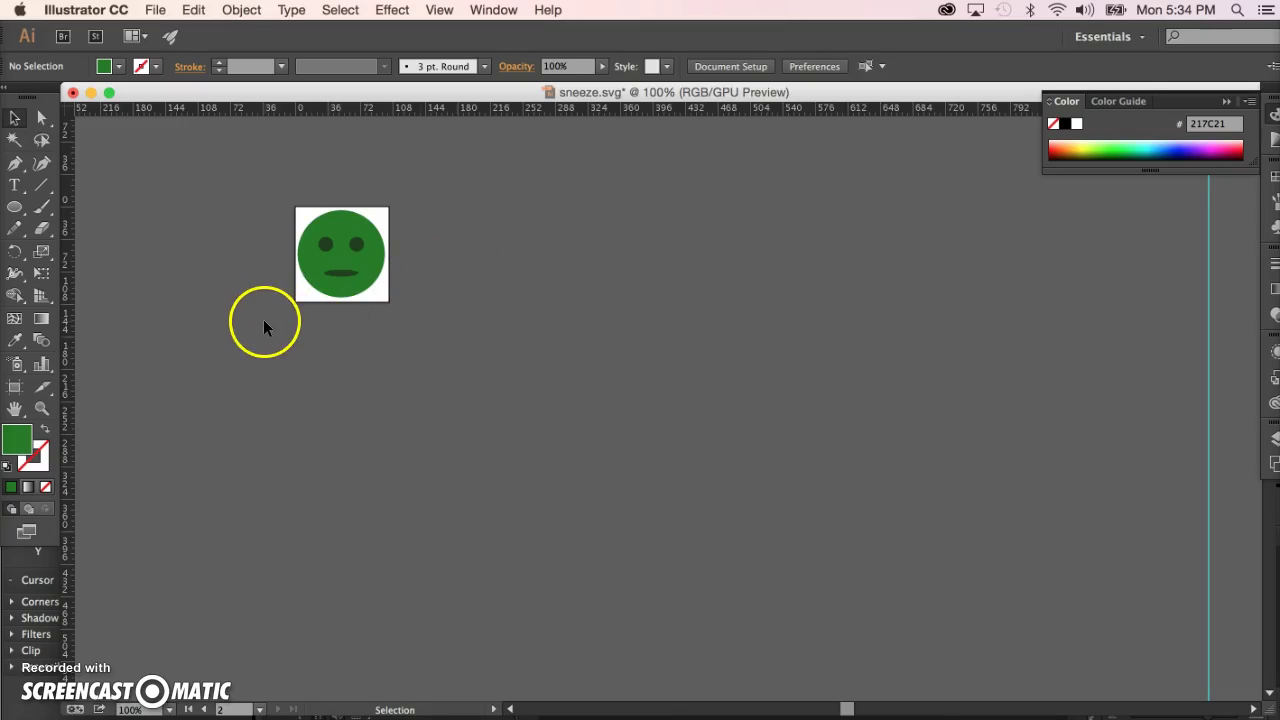
Step: Move all the face artwork off the small artboard to the top-left
{"action": "left_click_drag", "start_coordinate": [263, 319], "coordinate": [402, 187]}
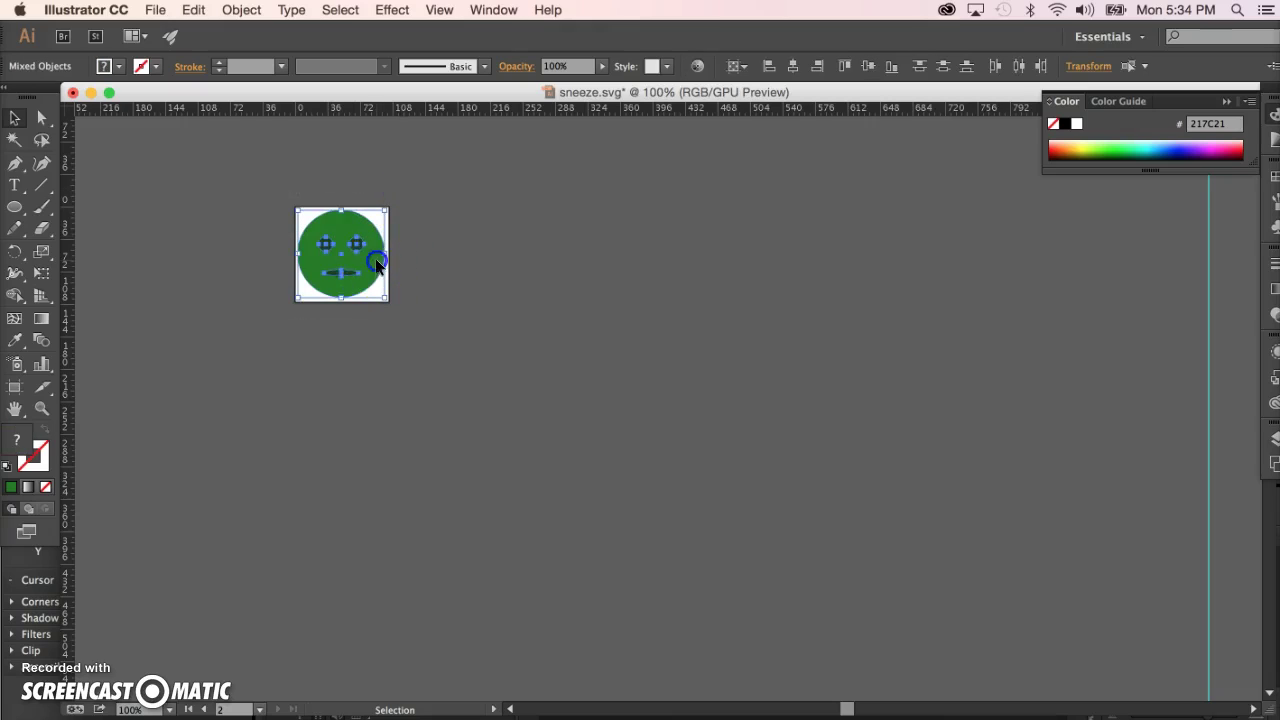
{"action": "left_click_drag", "start_coordinate": [377, 262], "coordinate": [150, 173]}
{"action": "left_click", "coordinate": [285, 288]}
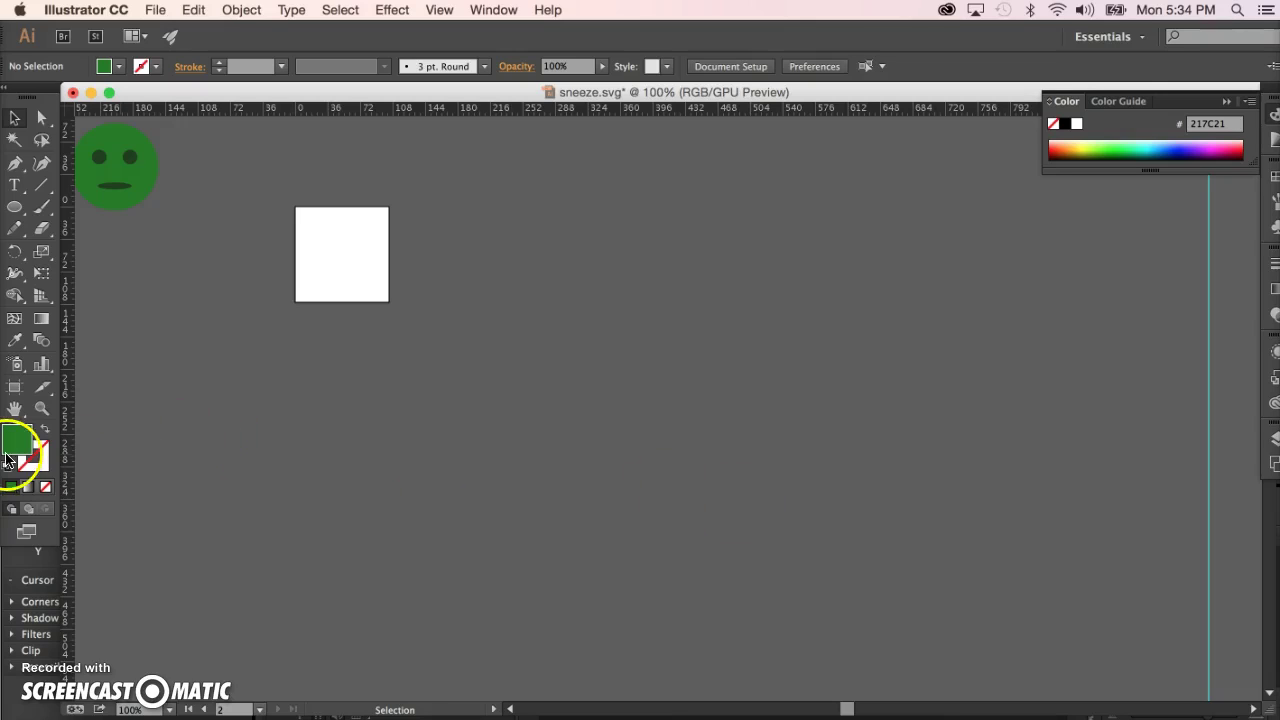
Step: Pan around the sheet of green faces, ending back at the small artboard
{"action": "left_click", "coordinate": [14, 408]}
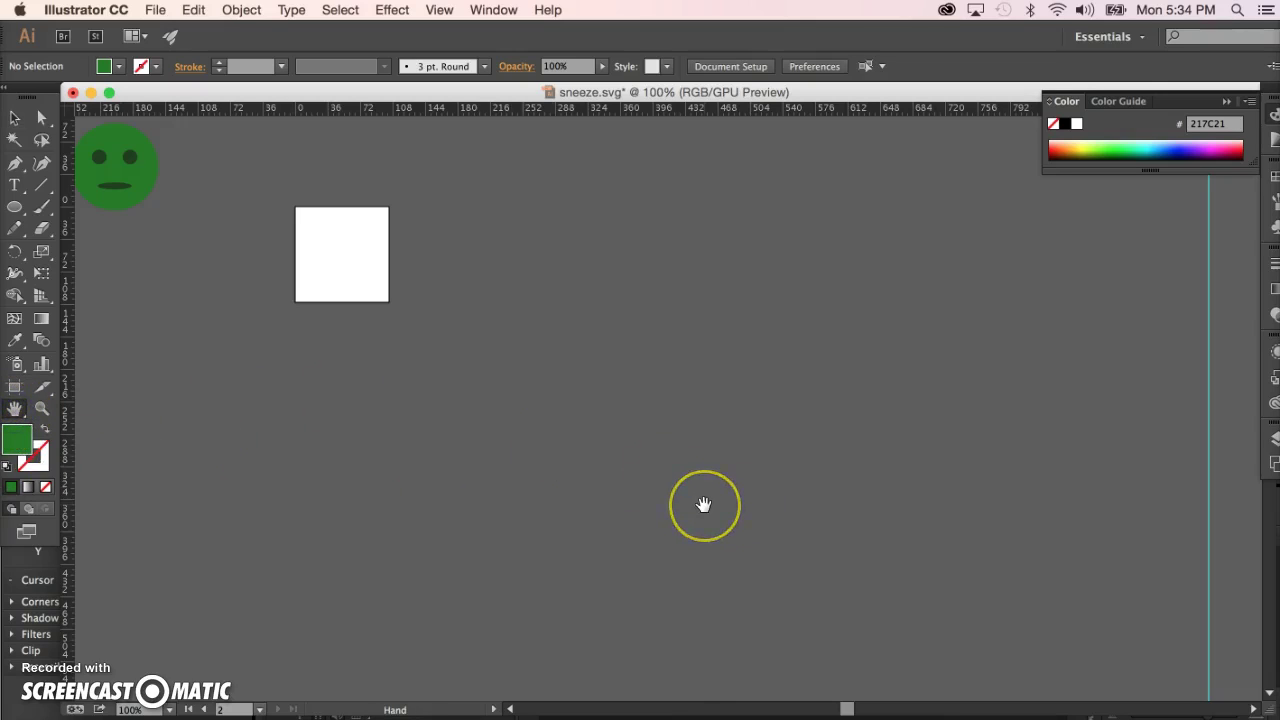
{"action": "left_click_drag", "start_coordinate": [704, 505], "coordinate": [702, 471]}
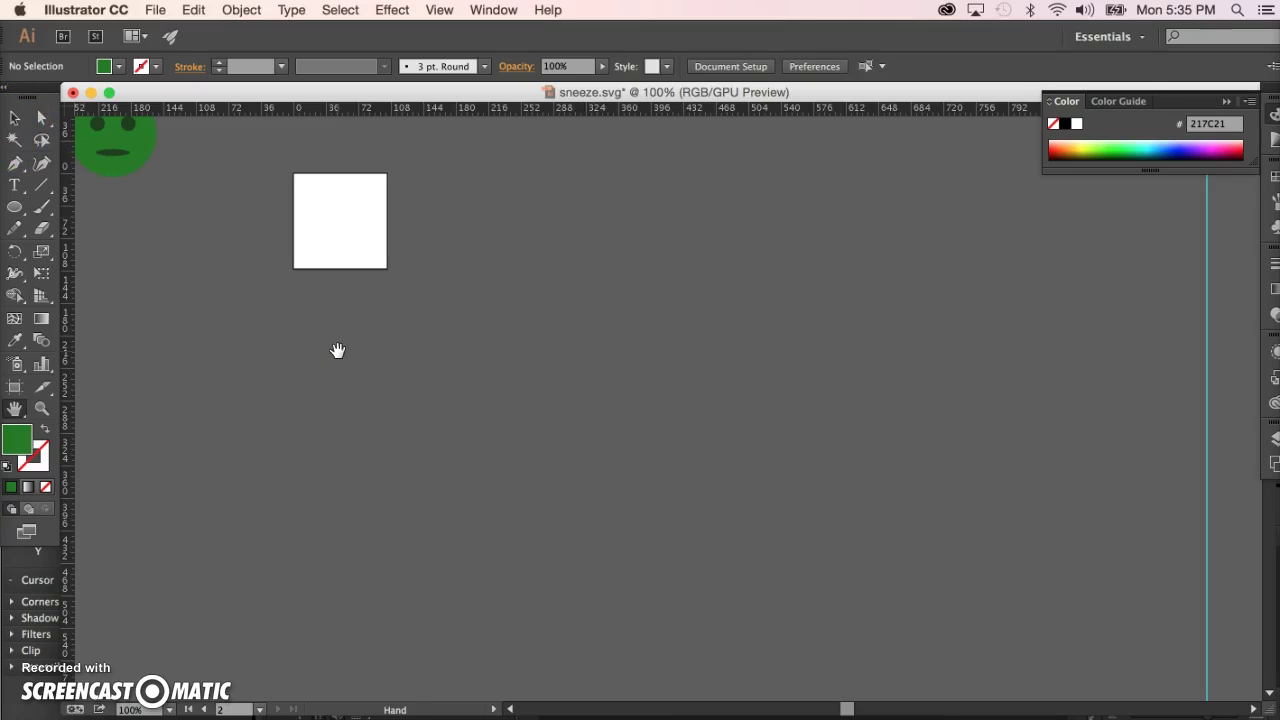
{"action": "left_click", "coordinate": [309, 312]}
{"action": "left_click", "coordinate": [395, 373]}
{"action": "left_click", "coordinate": [241, 241]}
{"action": "left_click", "coordinate": [154, 370]}
{"action": "left_click", "coordinate": [537, 471]}
{"action": "mouse_move", "coordinate": [771, 617]}
{"action": "left_mouse_down"}
{"action": "mouse_move", "coordinate": [509, 329]}
{"action": "mouse_move", "coordinate": [154, 126]}
{"action": "mouse_move", "coordinate": [37, 108]}
{"action": "left_mouse_up"}
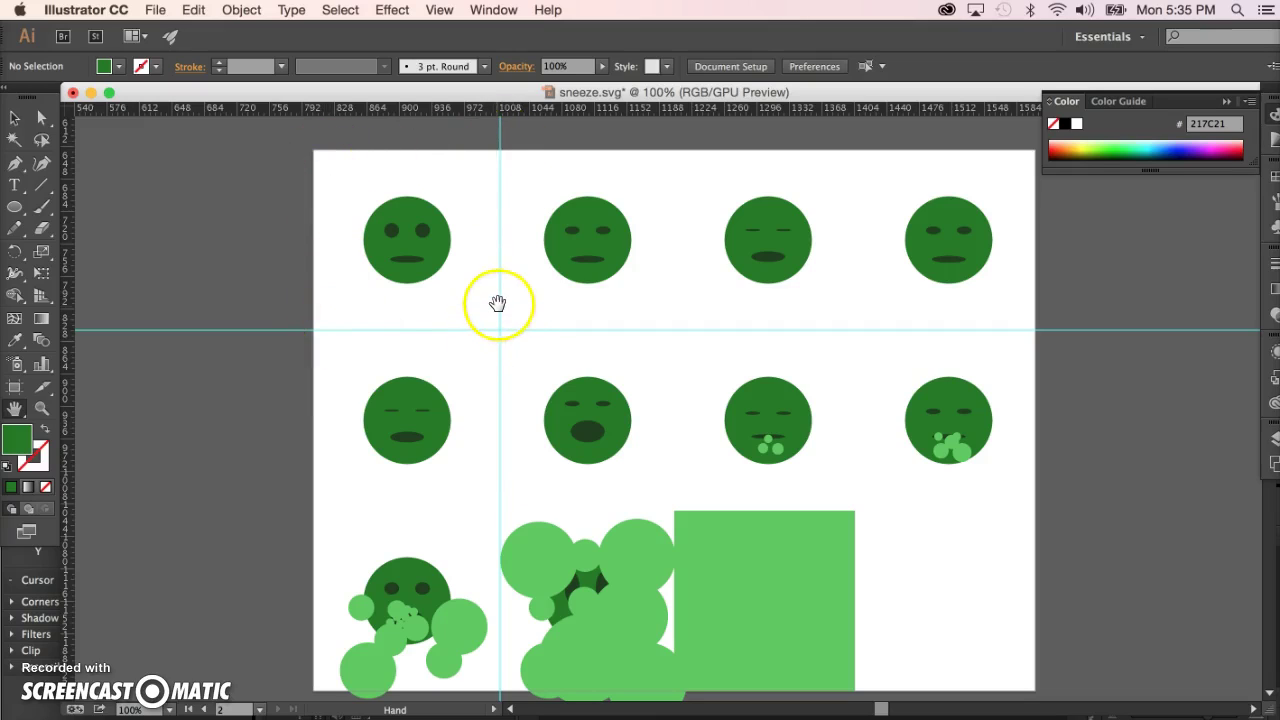
{"action": "mouse_move", "coordinate": [257, 271]}
{"action": "left_mouse_down"}
{"action": "mouse_move", "coordinate": [843, 715]}
{"action": "mouse_move", "coordinate": [298, 370]}
{"action": "left_mouse_up"}
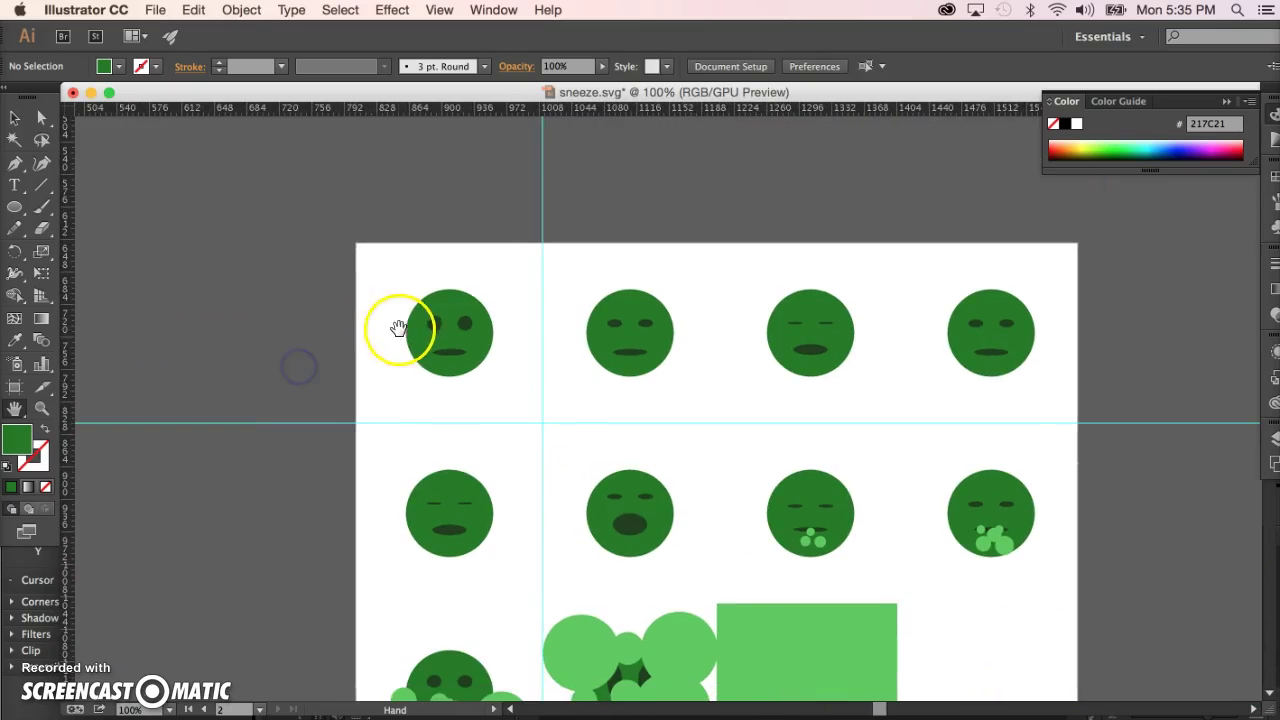
{"action": "left_click_drag", "start_coordinate": [277, 331], "coordinate": [220, 232]}
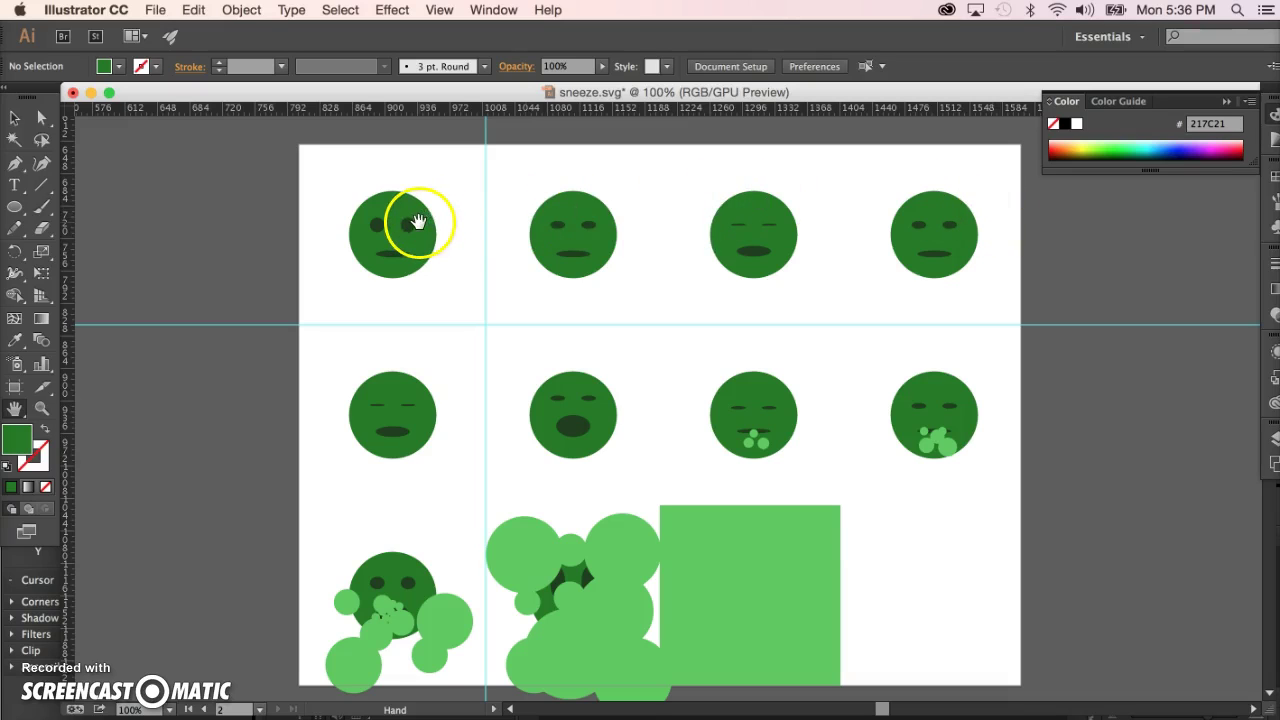
{"action": "left_click_drag", "start_coordinate": [243, 294], "coordinate": [934, 719]}
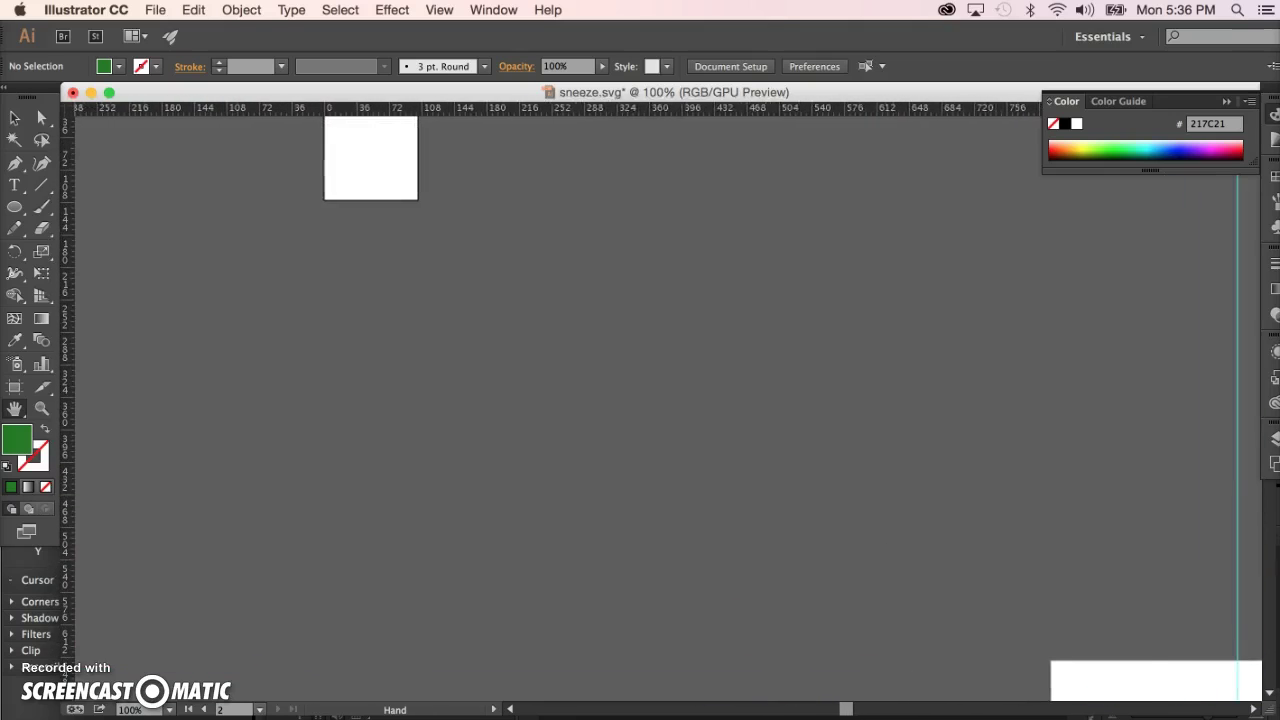
Step: Draw a new Artboard 3 beside the face artboard and set its width to 800 pt
{"action": "left_click_drag", "start_coordinate": [606, 486], "coordinate": [578, 638]}
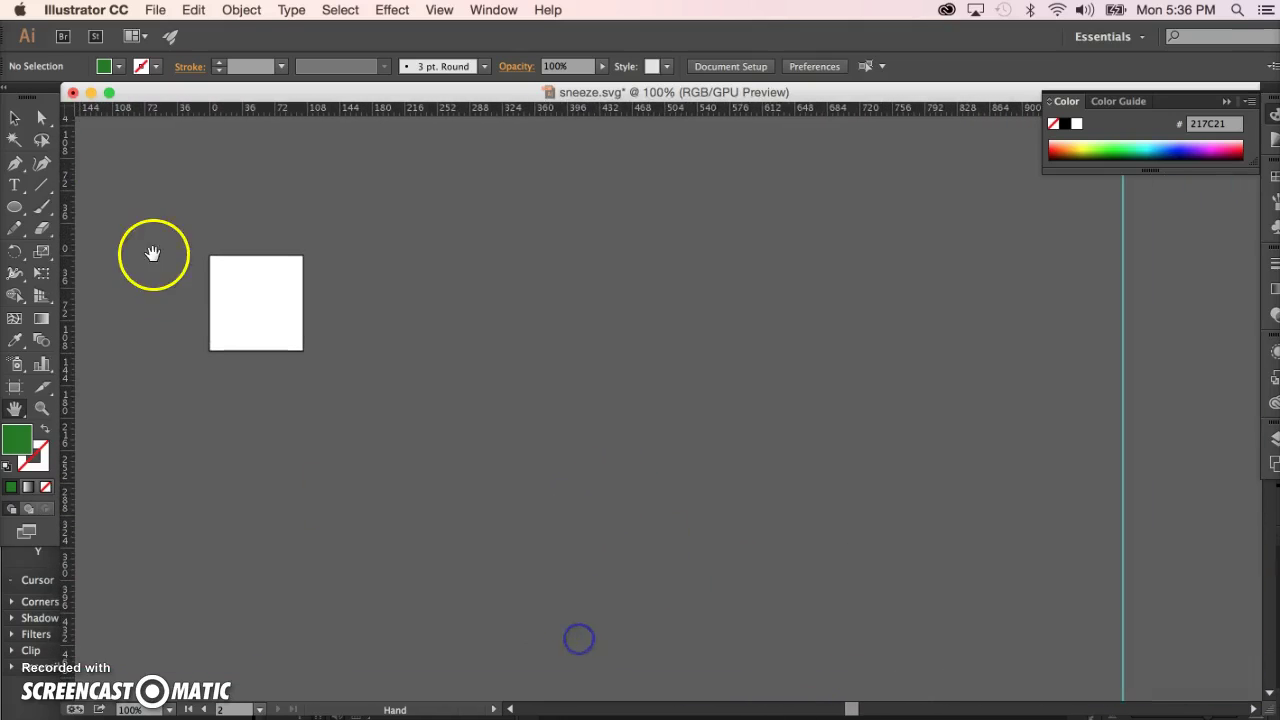
{"action": "key", "text": "v"}
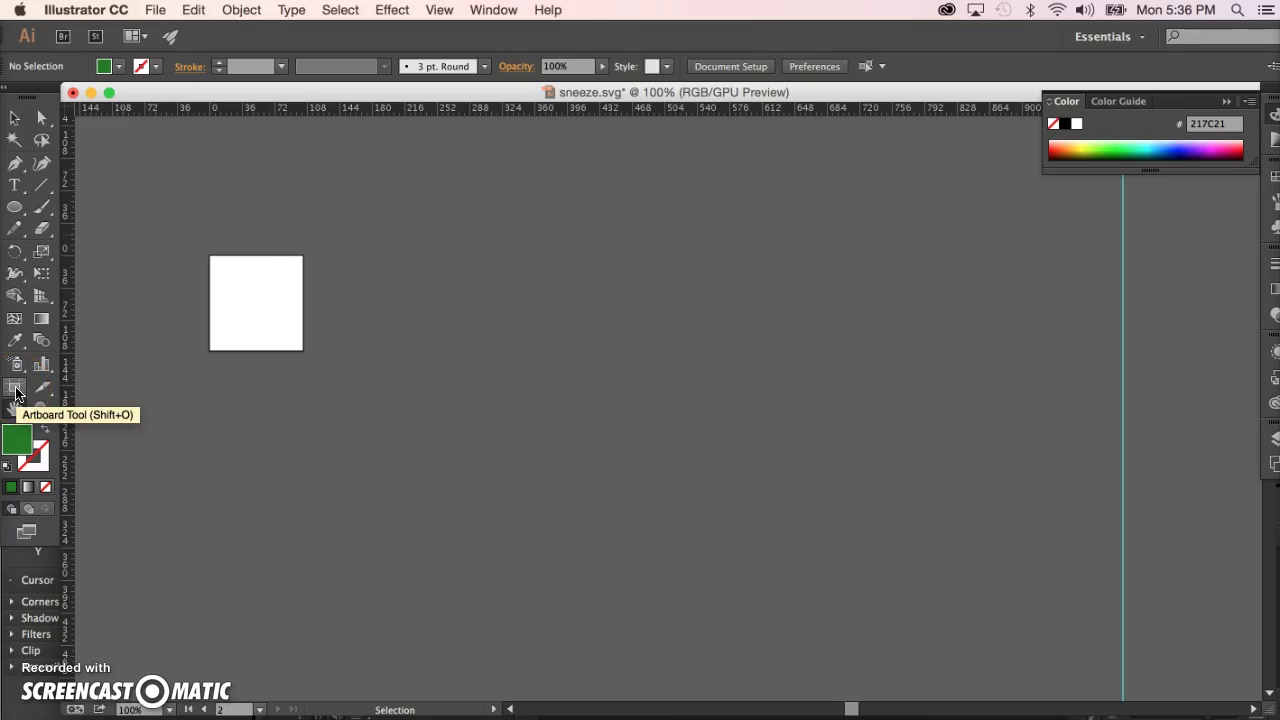
{"action": "left_click", "coordinate": [15, 390]}
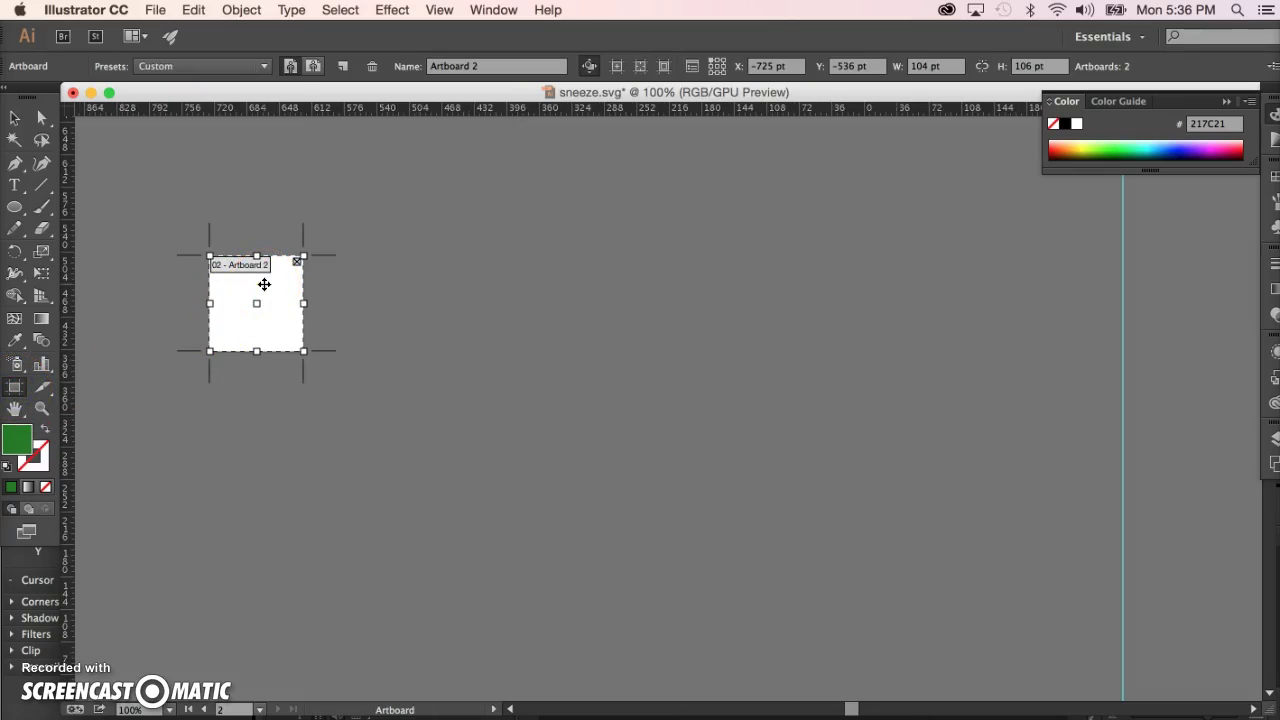
{"action": "left_click", "coordinate": [302, 233]}
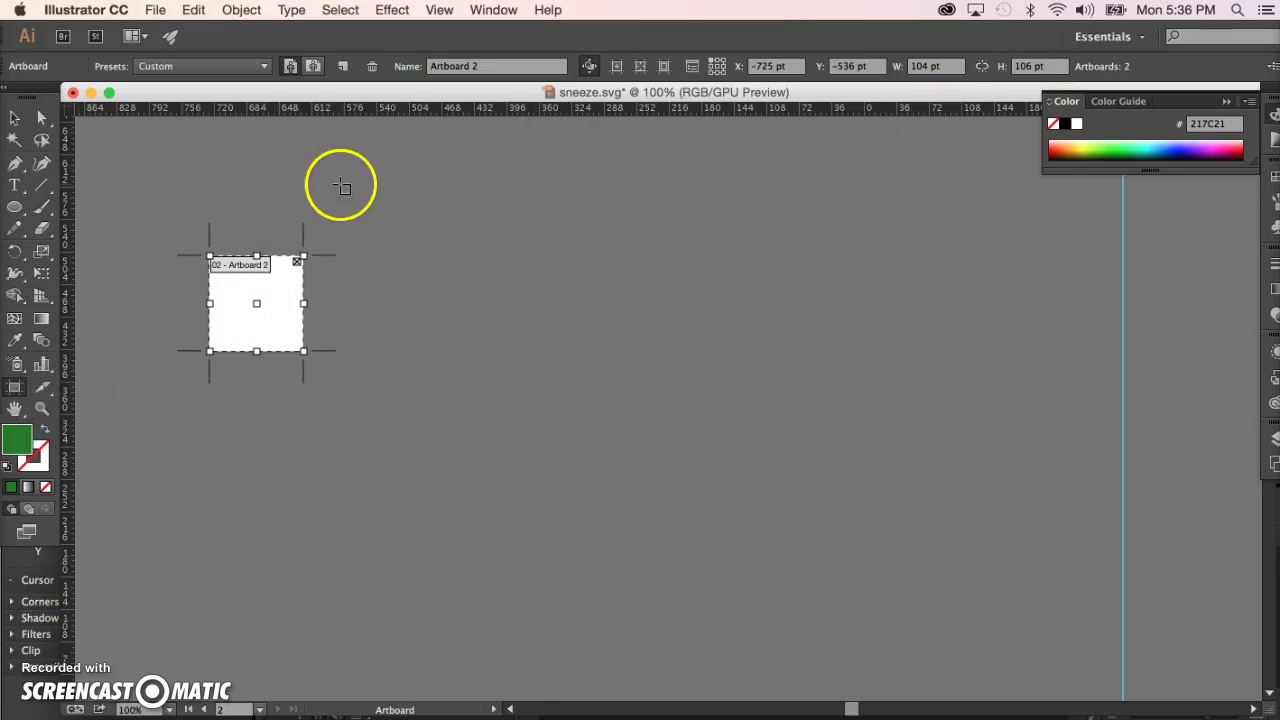
{"action": "left_click", "coordinate": [421, 163]}
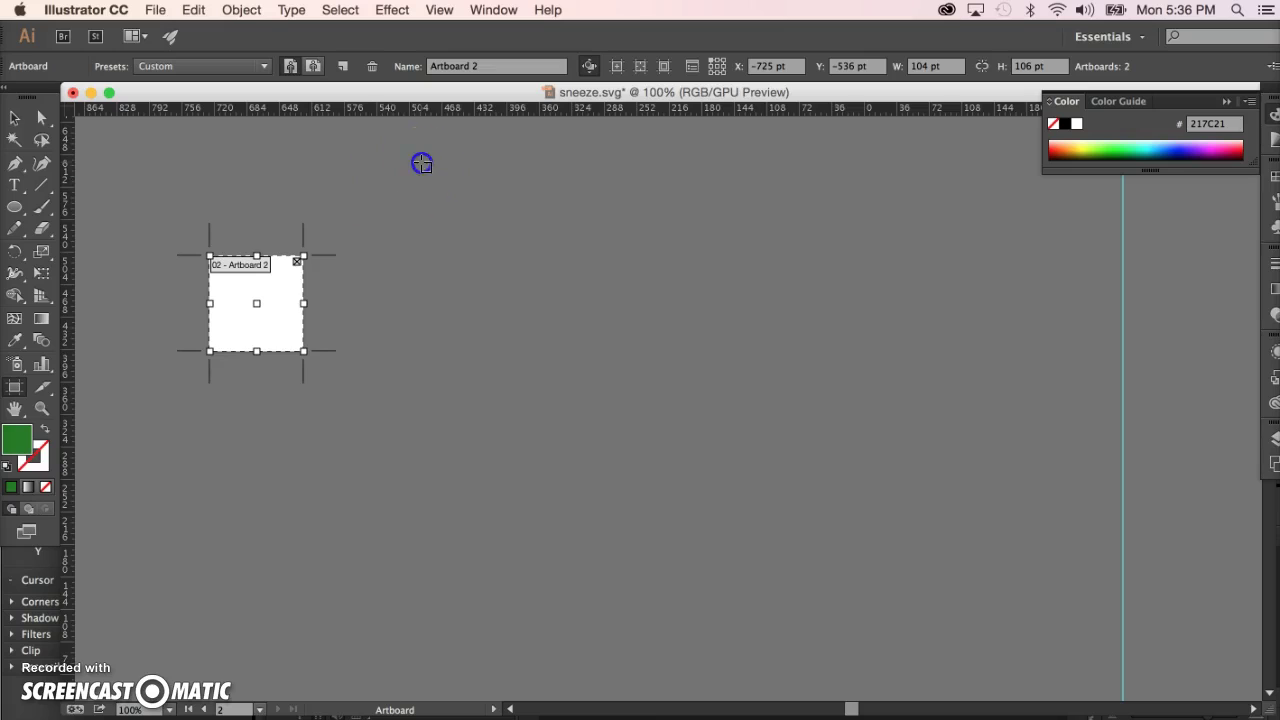
{"action": "mouse_move", "coordinate": [421, 163]}
{"action": "left_mouse_down"}
{"action": "mouse_move", "coordinate": [969, 497]}
{"action": "mouse_move", "coordinate": [1054, 521]}
{"action": "left_mouse_up"}
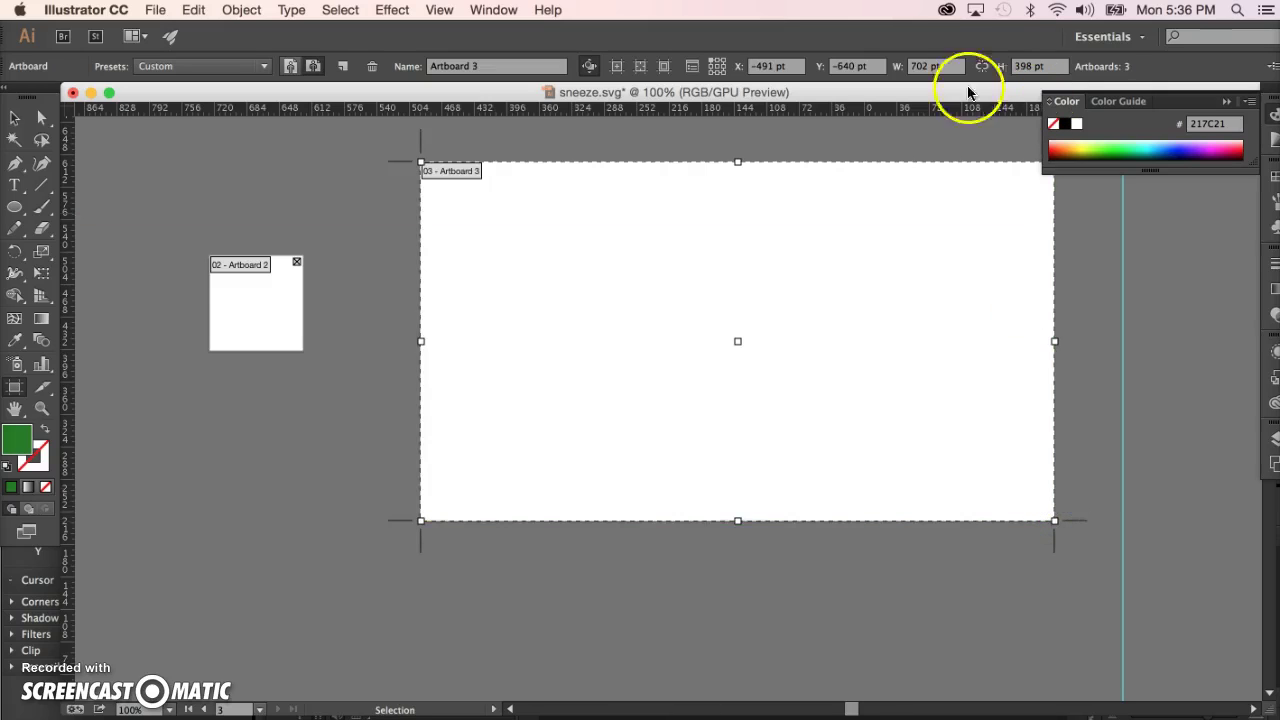
{"action": "left_click", "coordinate": [945, 66]}
{"action": "type", "text": "800"}
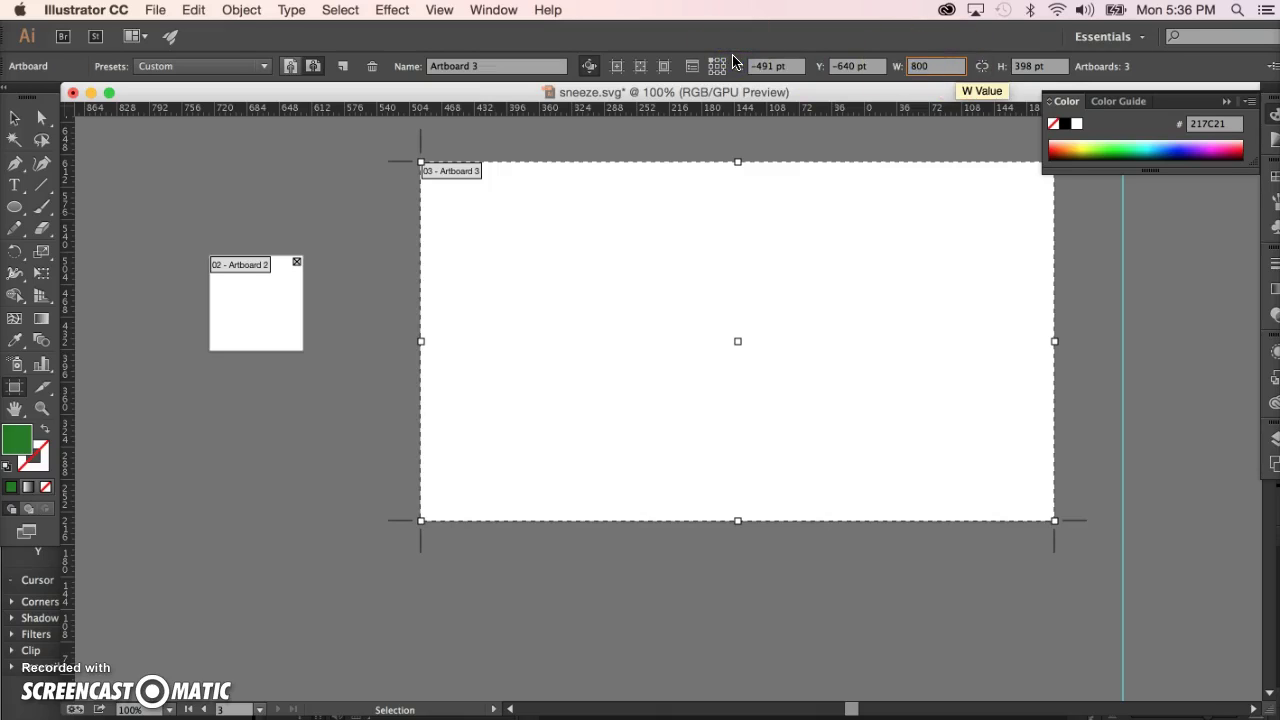
{"action": "key", "text": "Tab"}
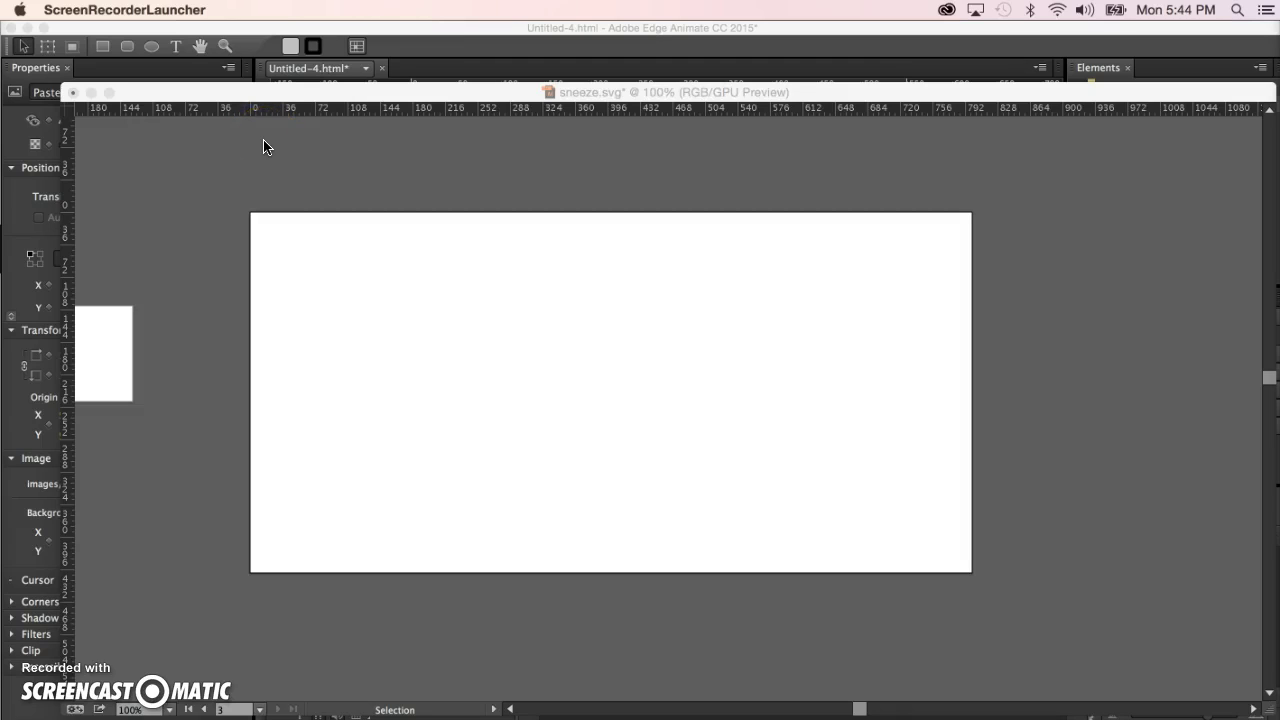
Step: Turn on View > Show Grid over the canvas and Artboard 3
{"action": "left_click", "coordinate": [338, 256]}
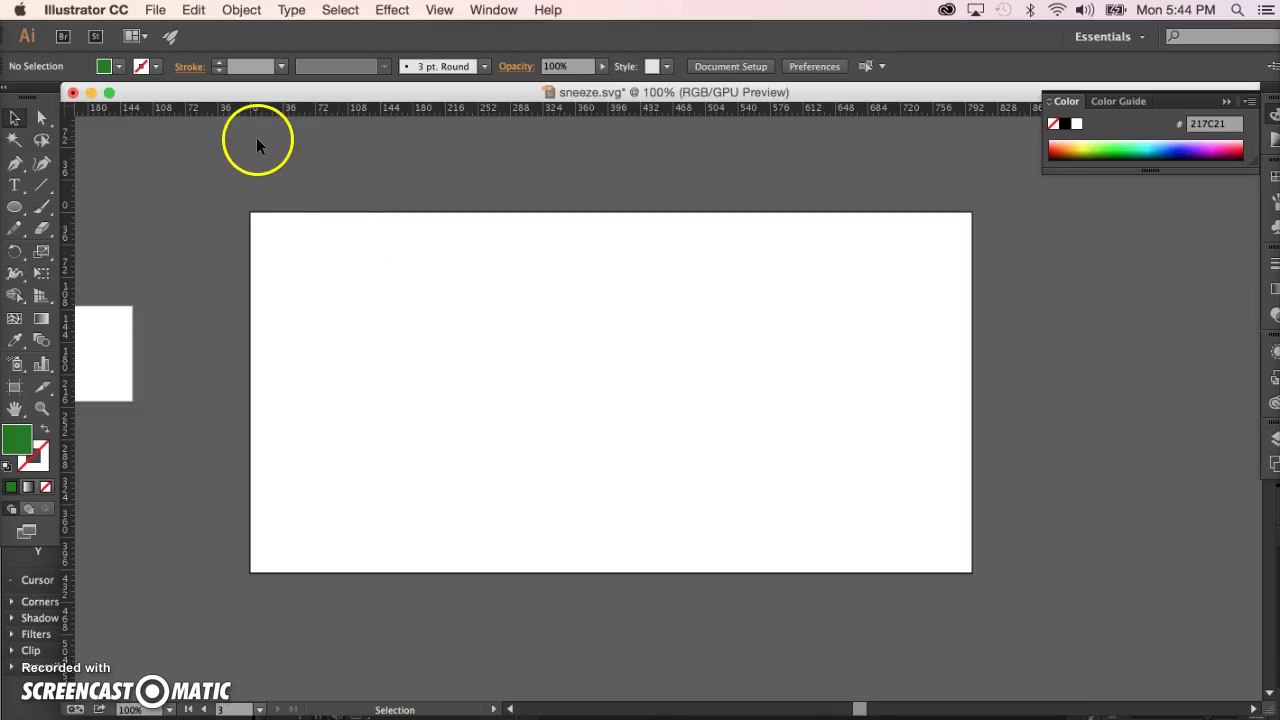
{"action": "left_click", "coordinate": [439, 10]}
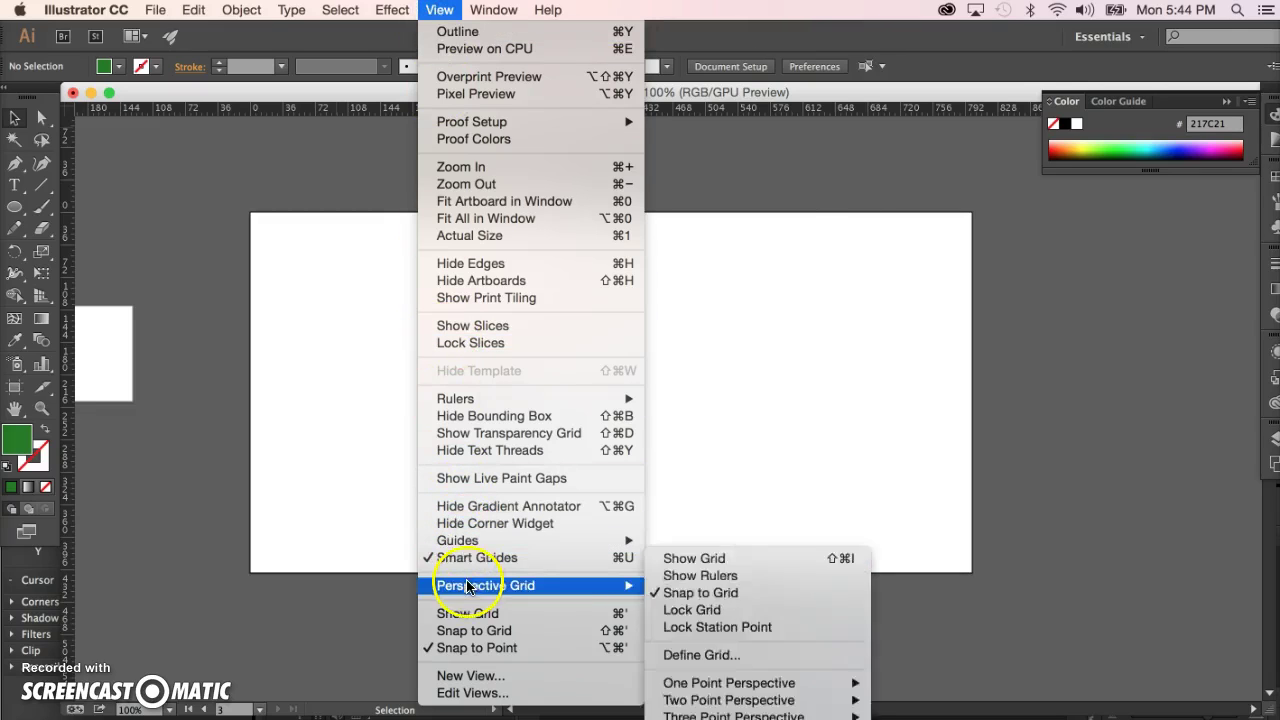
{"action": "left_click", "coordinate": [479, 615]}
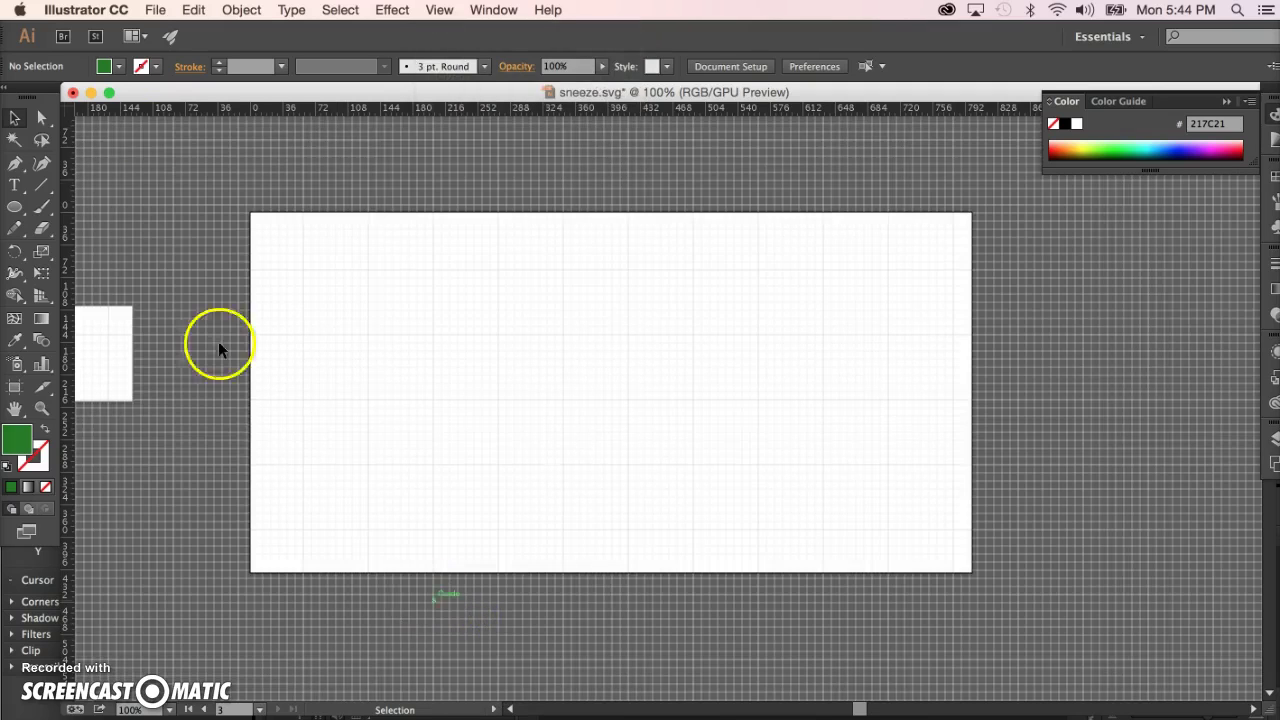
{"action": "left_click", "coordinate": [86, 12]}
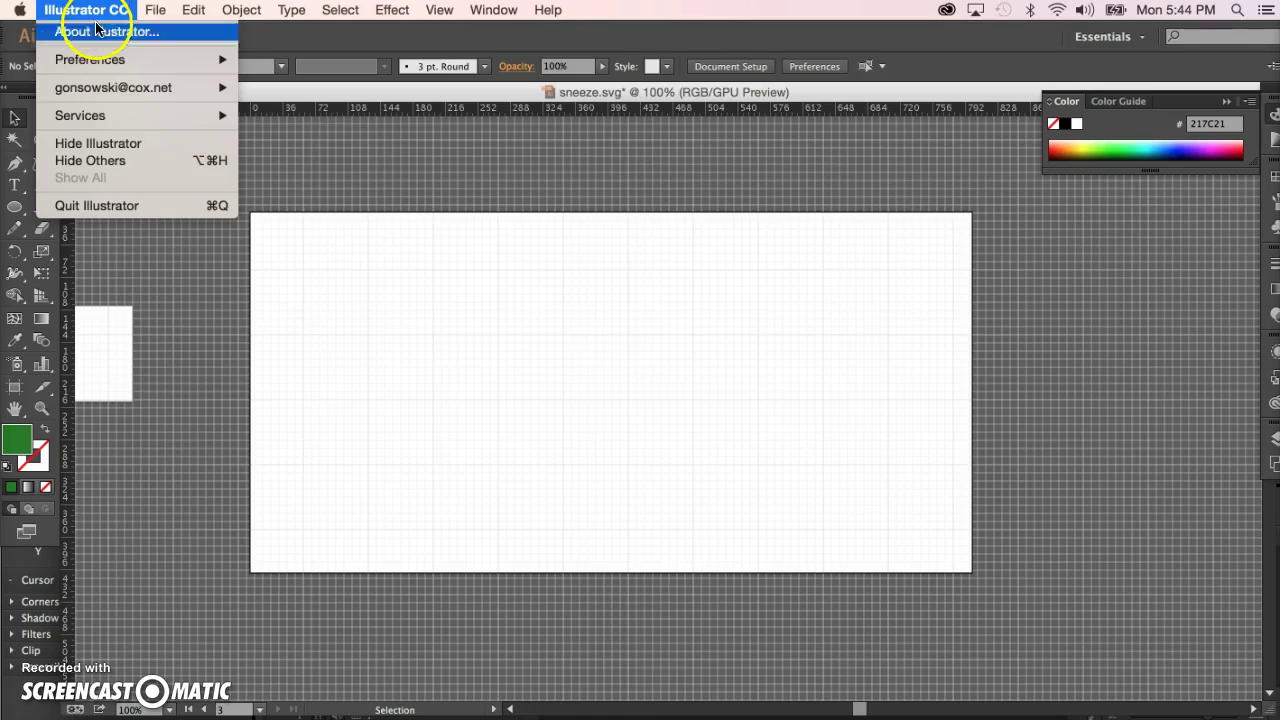
Step: In Guides & Grid preferences, set gridlines every 200 px with 1 subdivision
{"action": "left_click", "coordinate": [91, 60]}
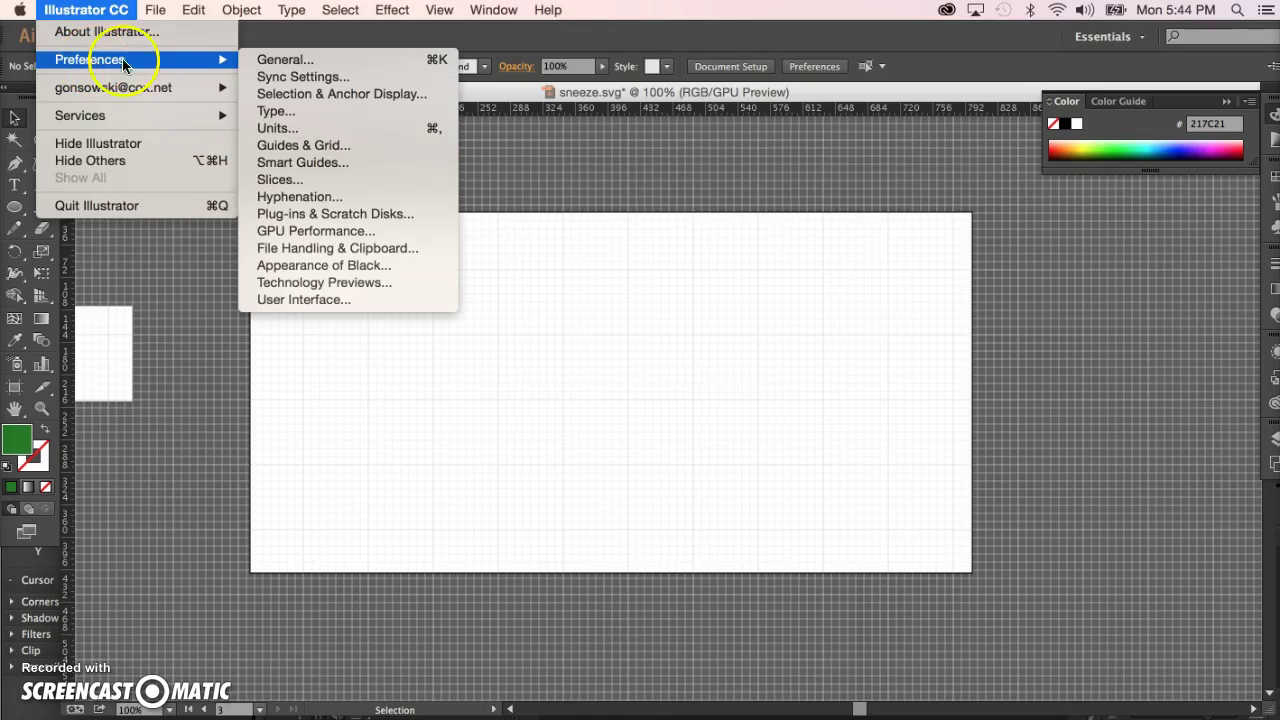
{"action": "left_click", "coordinate": [321, 152]}
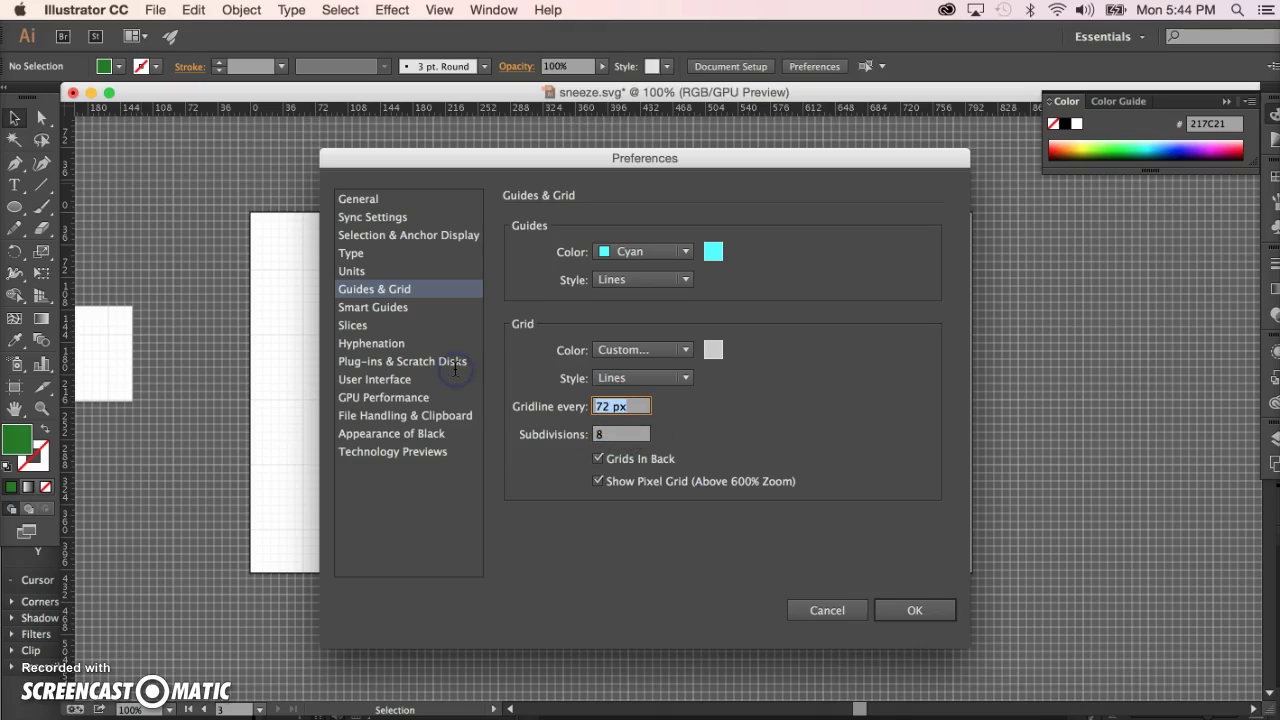
{"action": "type", "text": "200"}
{"action": "key", "text": "Tab"}
{"action": "left_click", "coordinate": [614, 433]}
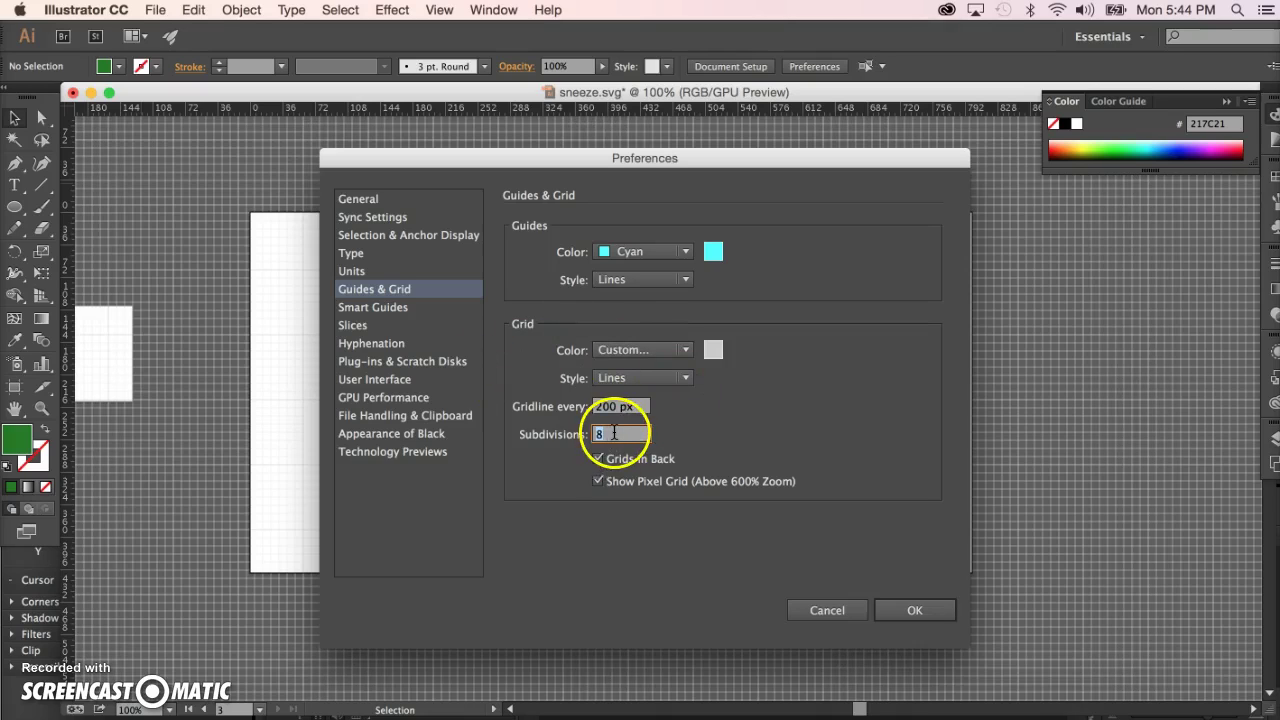
{"action": "left_click_drag", "start_coordinate": [616, 438], "coordinate": [655, 441]}
{"action": "type", "text": "1"}
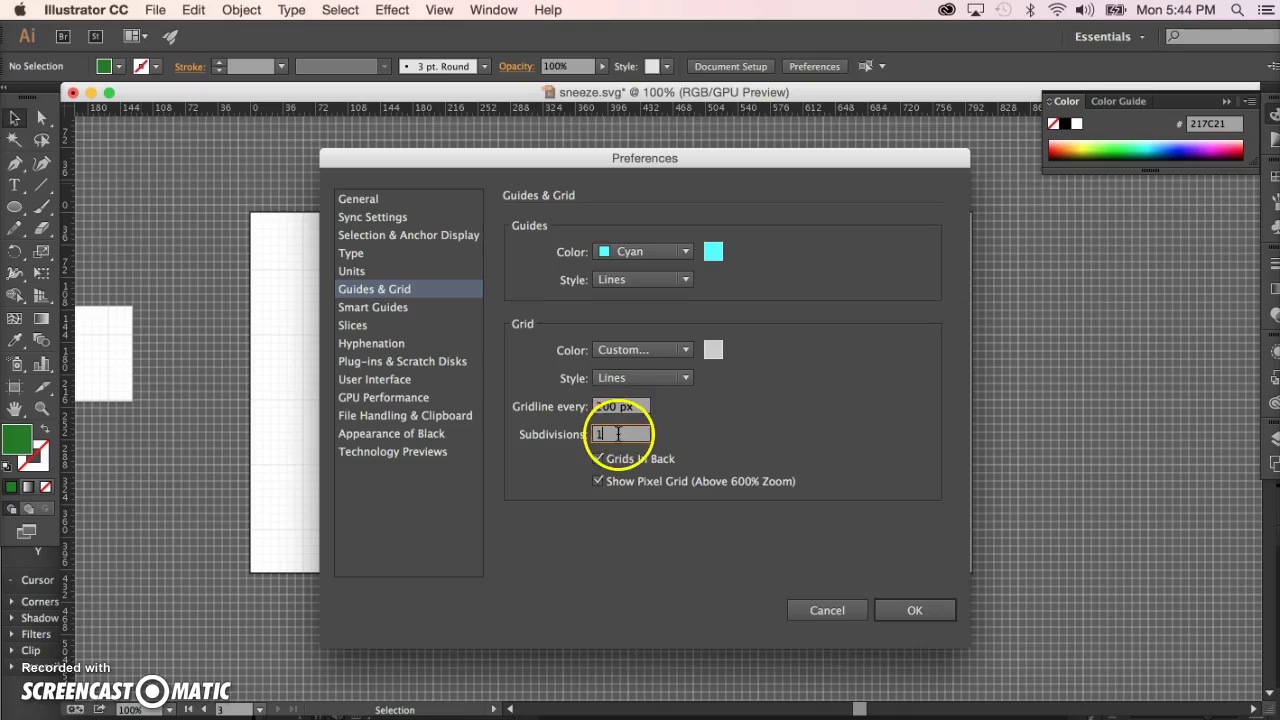
{"action": "left_click", "coordinate": [915, 610]}
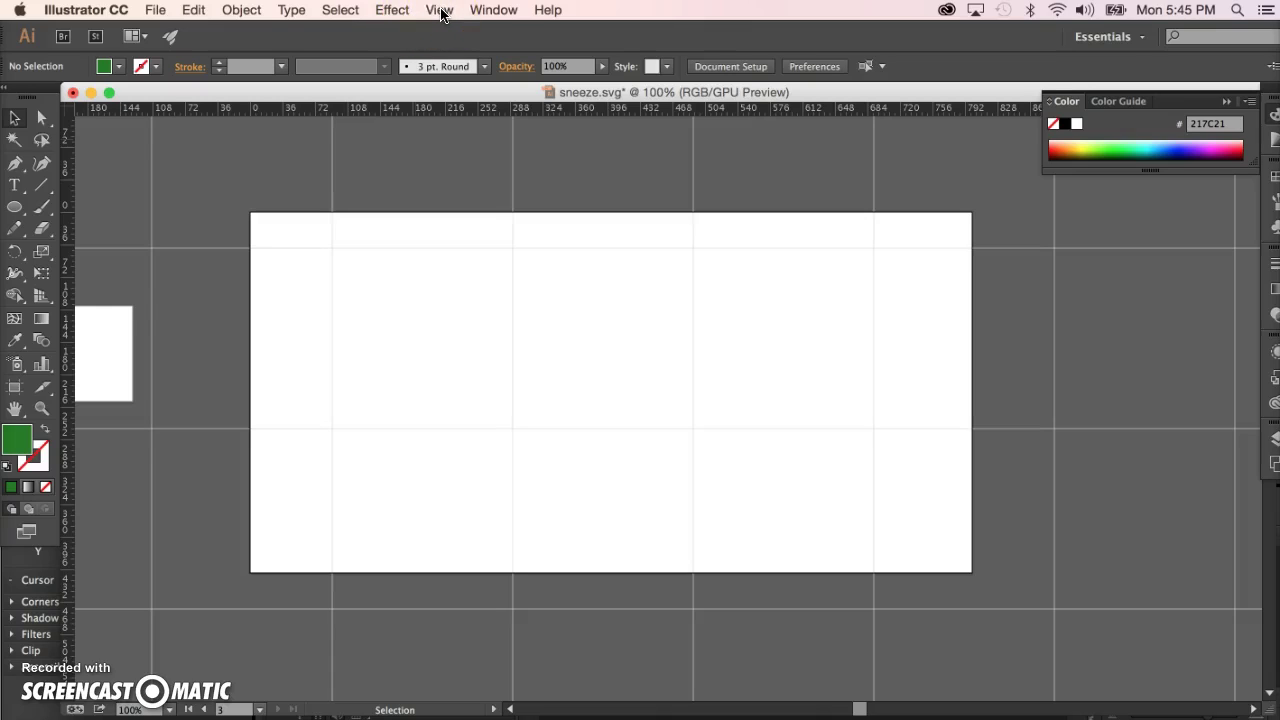
Step: Turn on View > Snap to Grid
{"action": "left_click", "coordinate": [441, 10]}
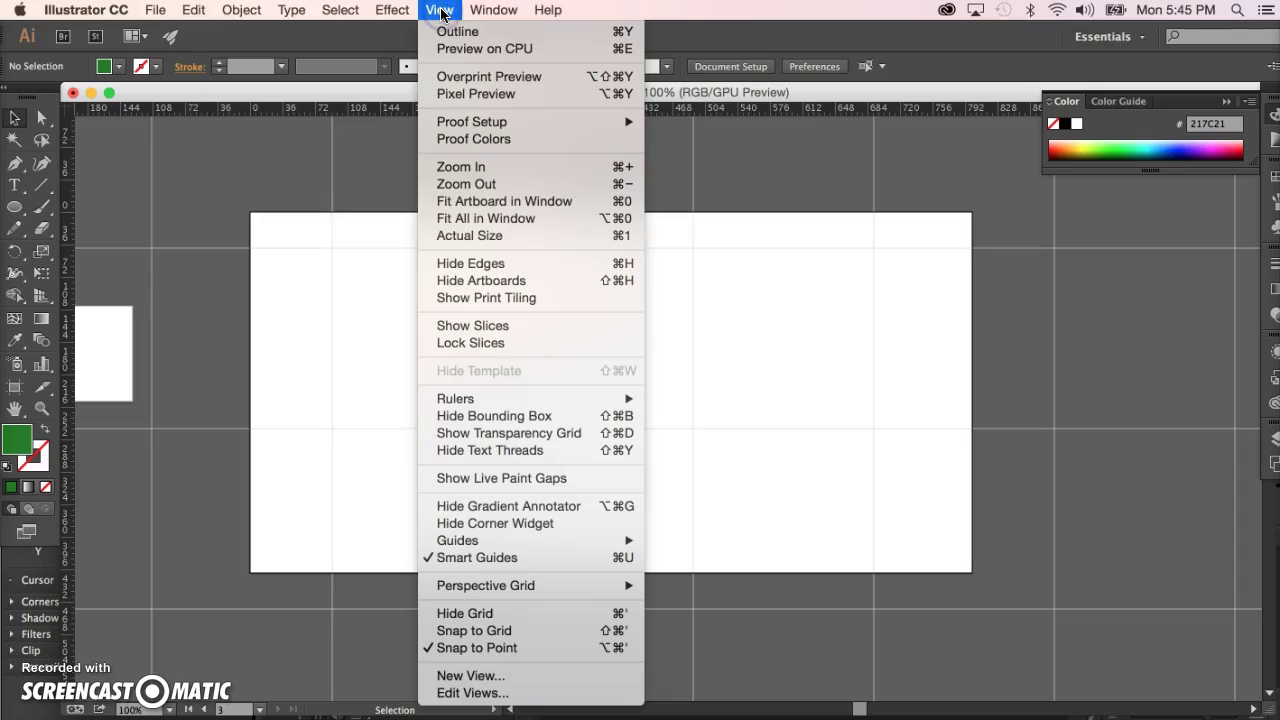
{"action": "left_click", "coordinate": [466, 630]}
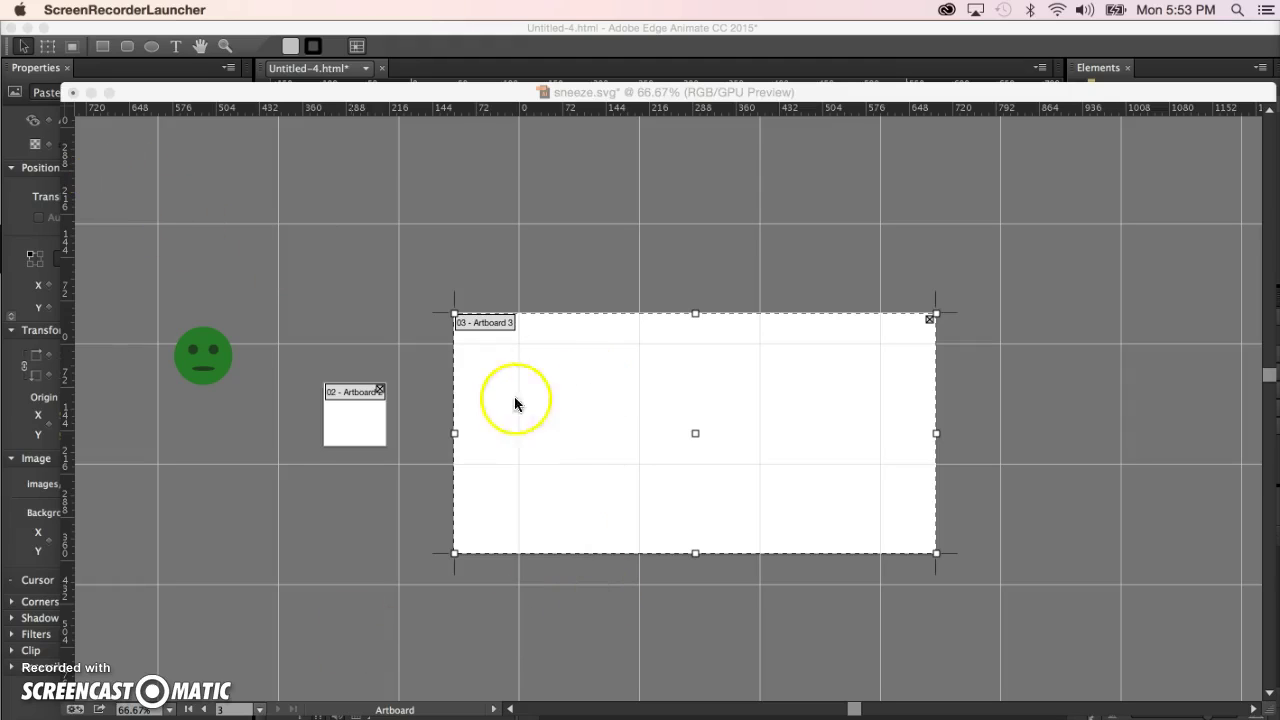
{"action": "left_click", "coordinate": [604, 451]}
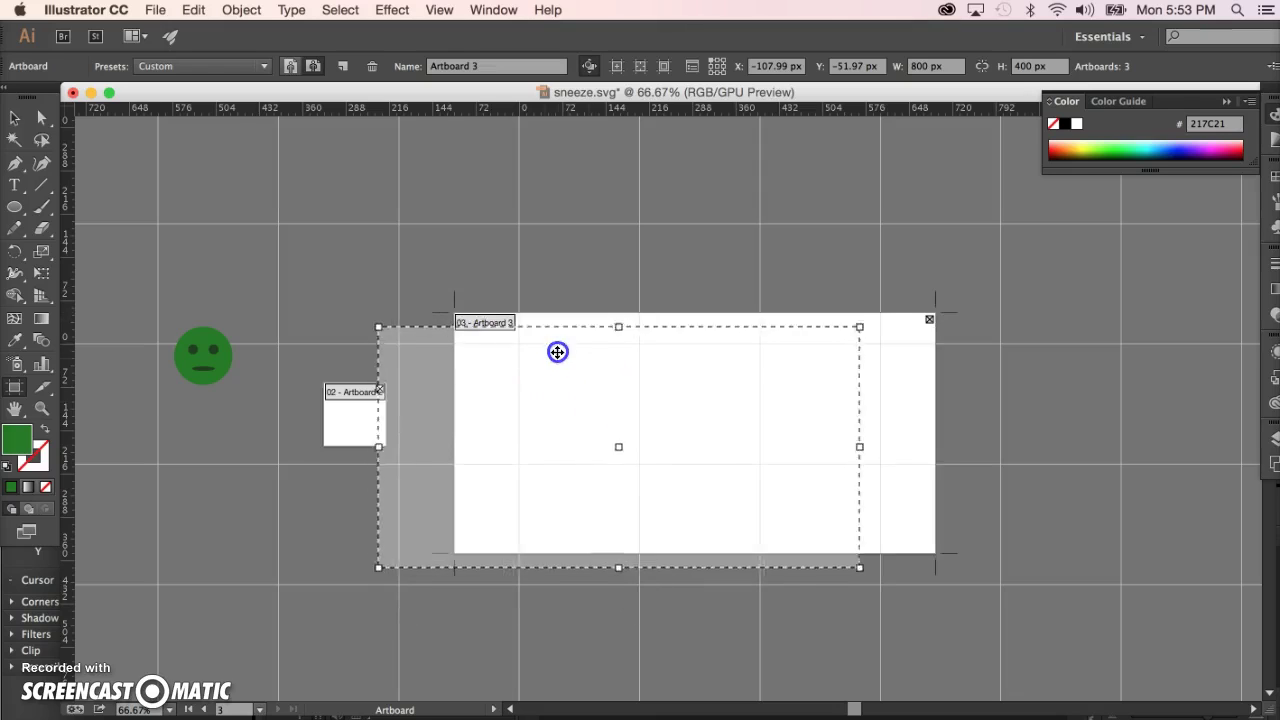
Step: Delete Artboard 3 and draw a new 800×400 px artboard snapped to the grid
{"action": "left_click_drag", "start_coordinate": [557, 352], "coordinate": [584, 256]}
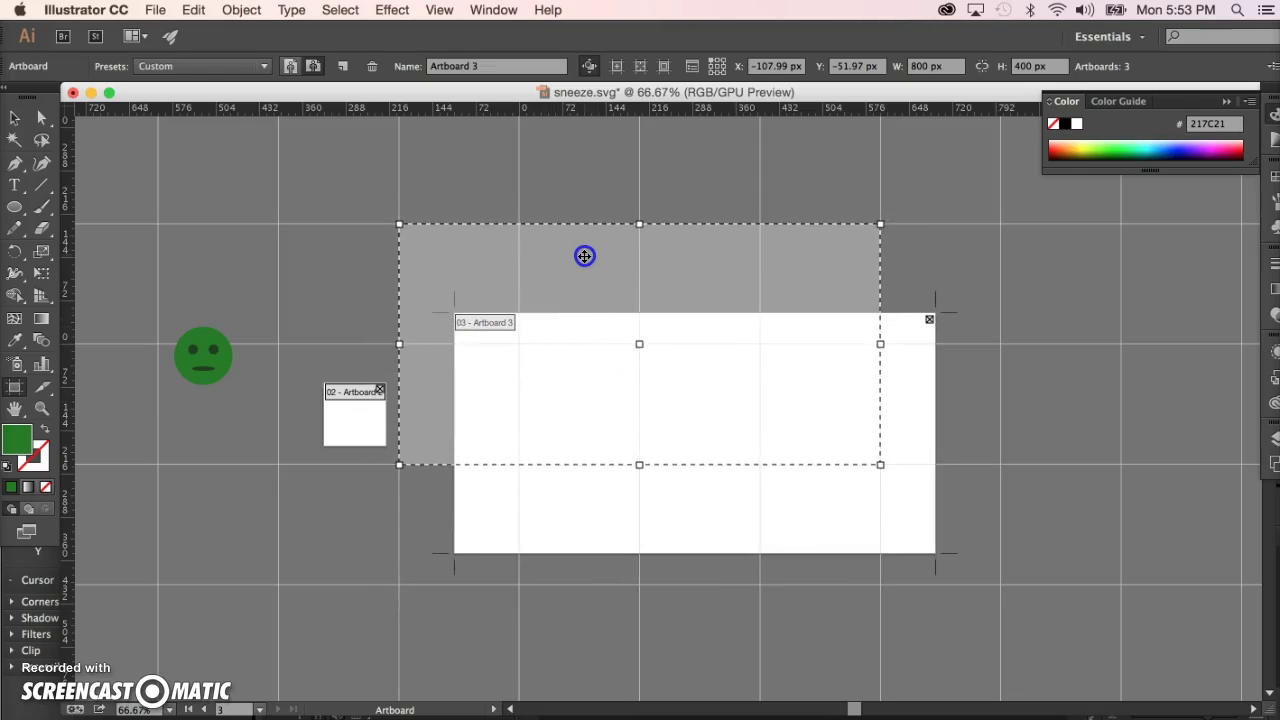
{"action": "left_click_drag", "start_coordinate": [584, 256], "coordinate": [583, 256]}
{"action": "left_click", "coordinate": [580, 292]}
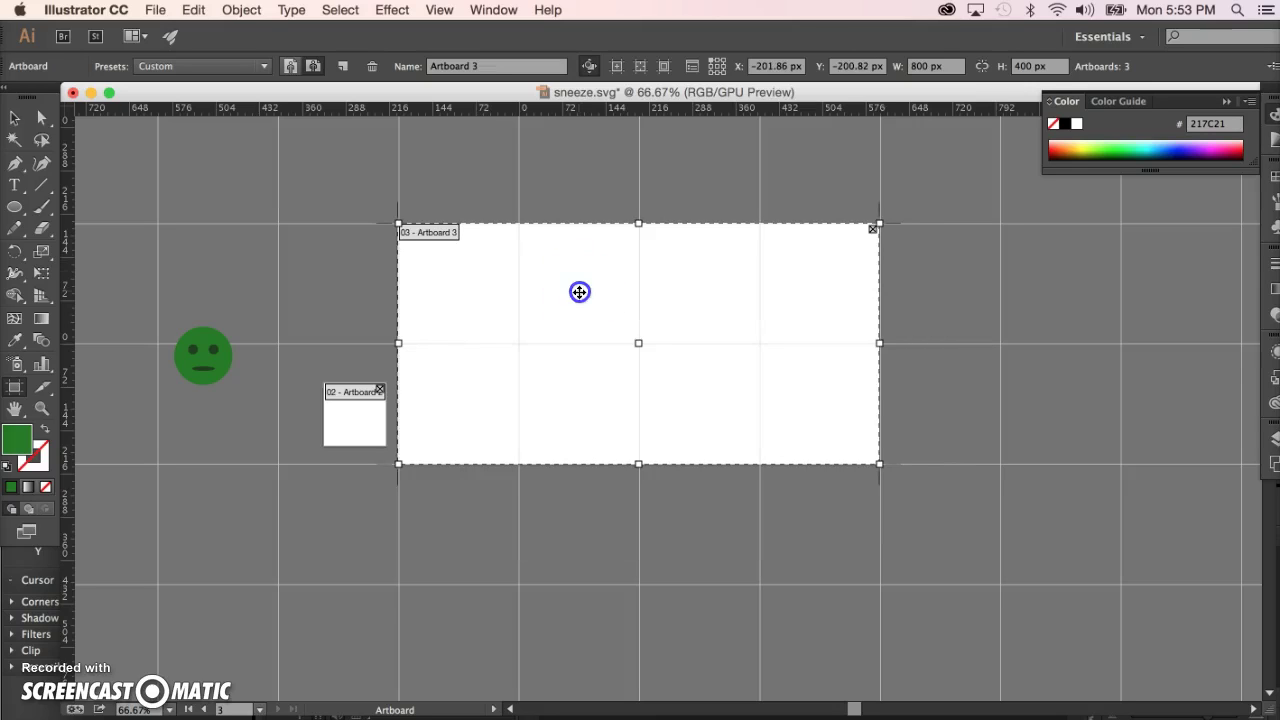
{"action": "key", "text": "Delete"}
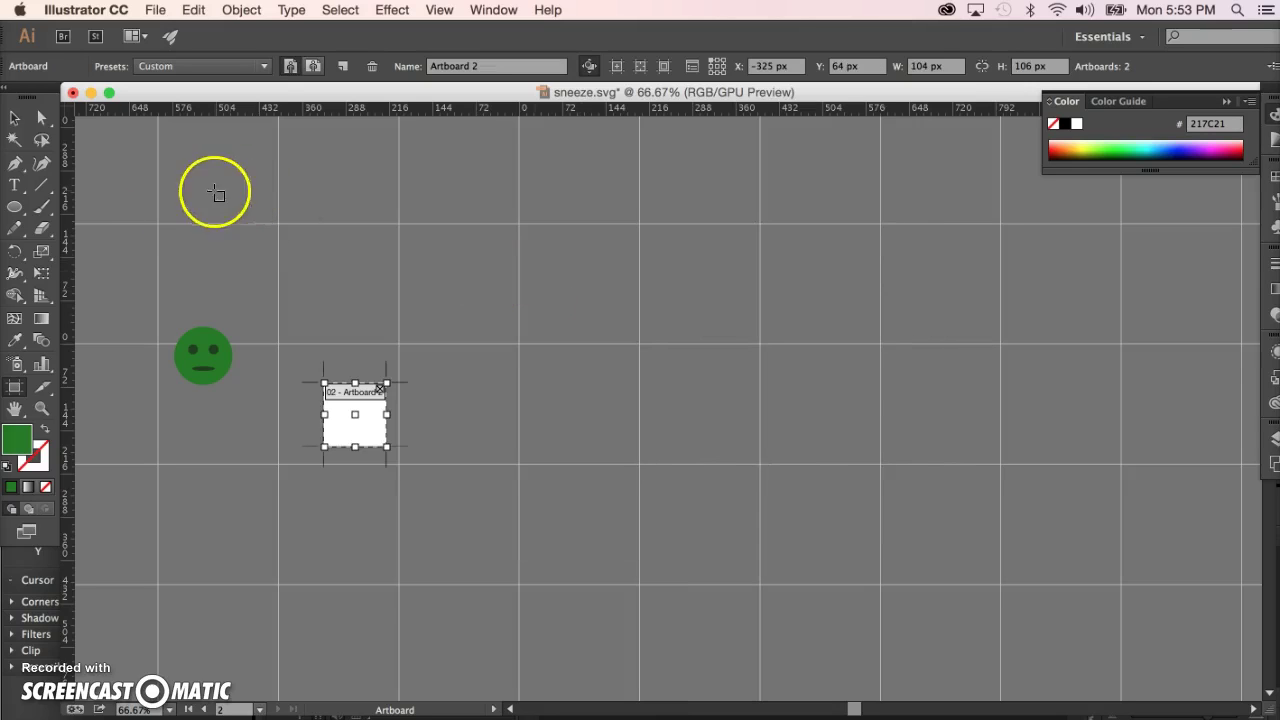
{"action": "left_click", "coordinate": [14, 388]}
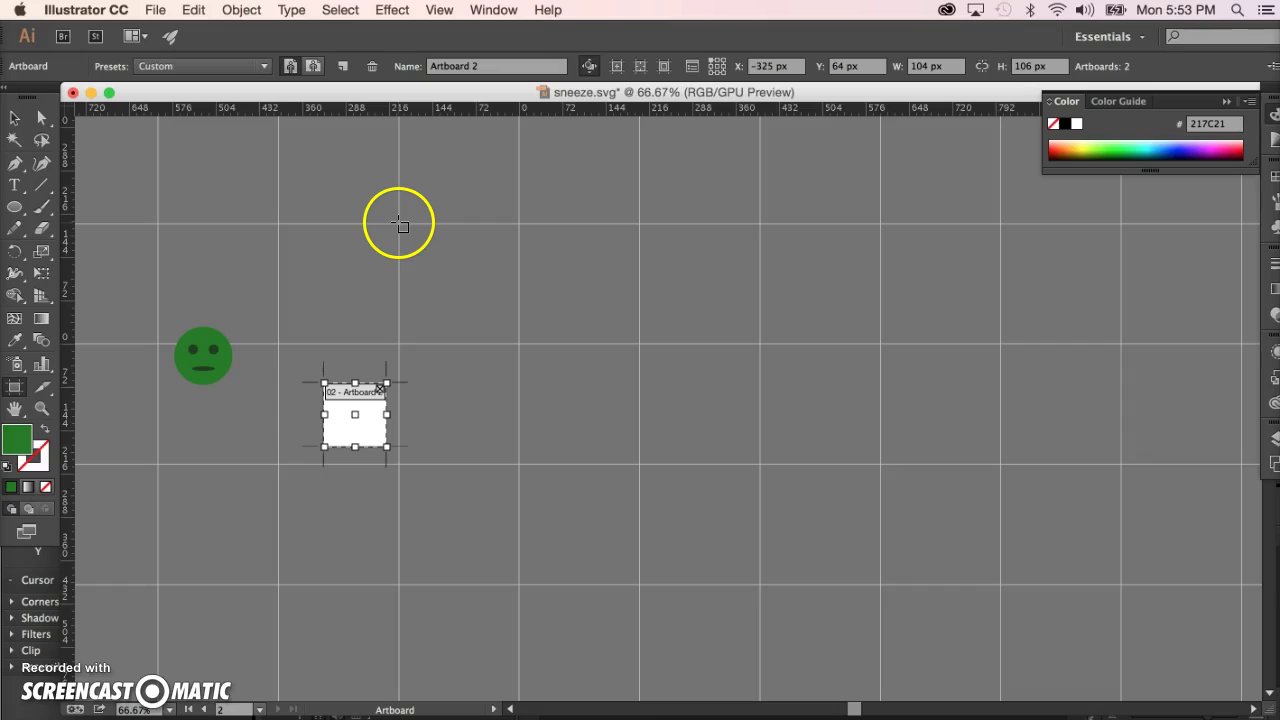
{"action": "mouse_move", "coordinate": [399, 224]}
{"action": "left_mouse_down"}
{"action": "mouse_move", "coordinate": [519, 344]}
{"action": "mouse_move", "coordinate": [733, 447]}
{"action": "mouse_move", "coordinate": [843, 446]}
{"action": "left_mouse_up"}
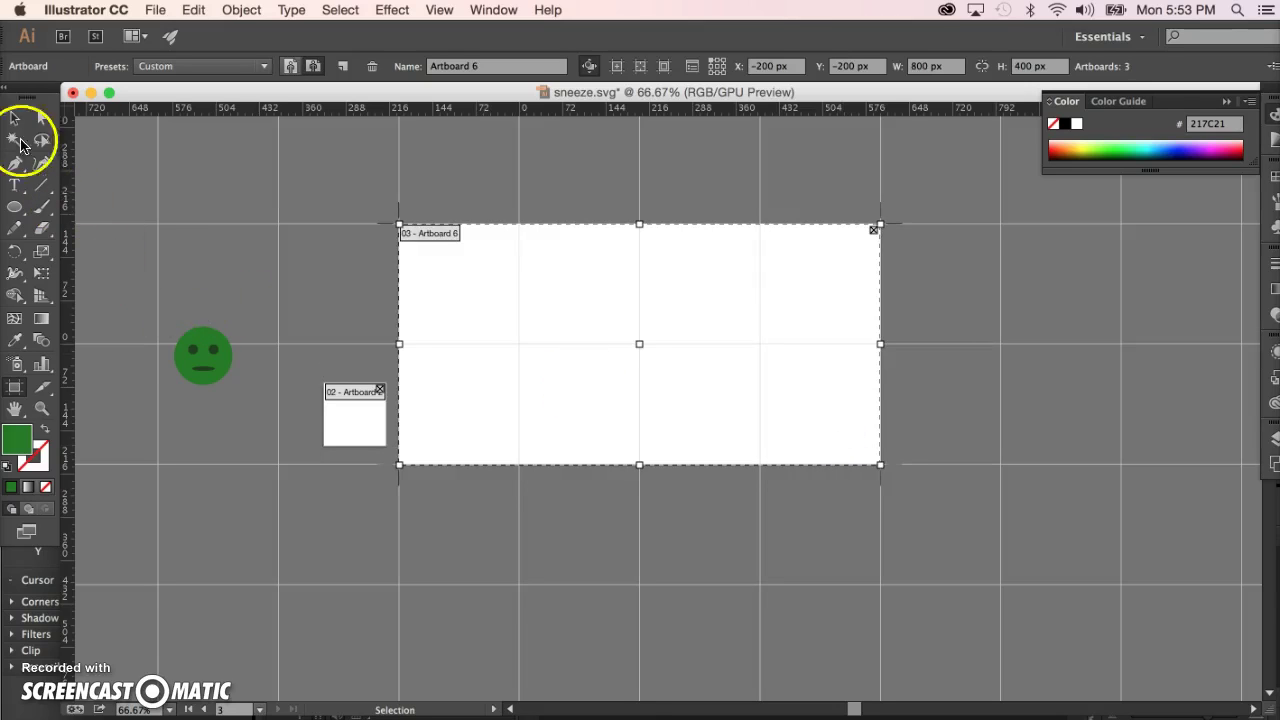
Step: Drag the green smiley face onto Artboard 6's first grid cell
{"action": "left_click", "coordinate": [15, 118]}
{"action": "left_click", "coordinate": [206, 265]}
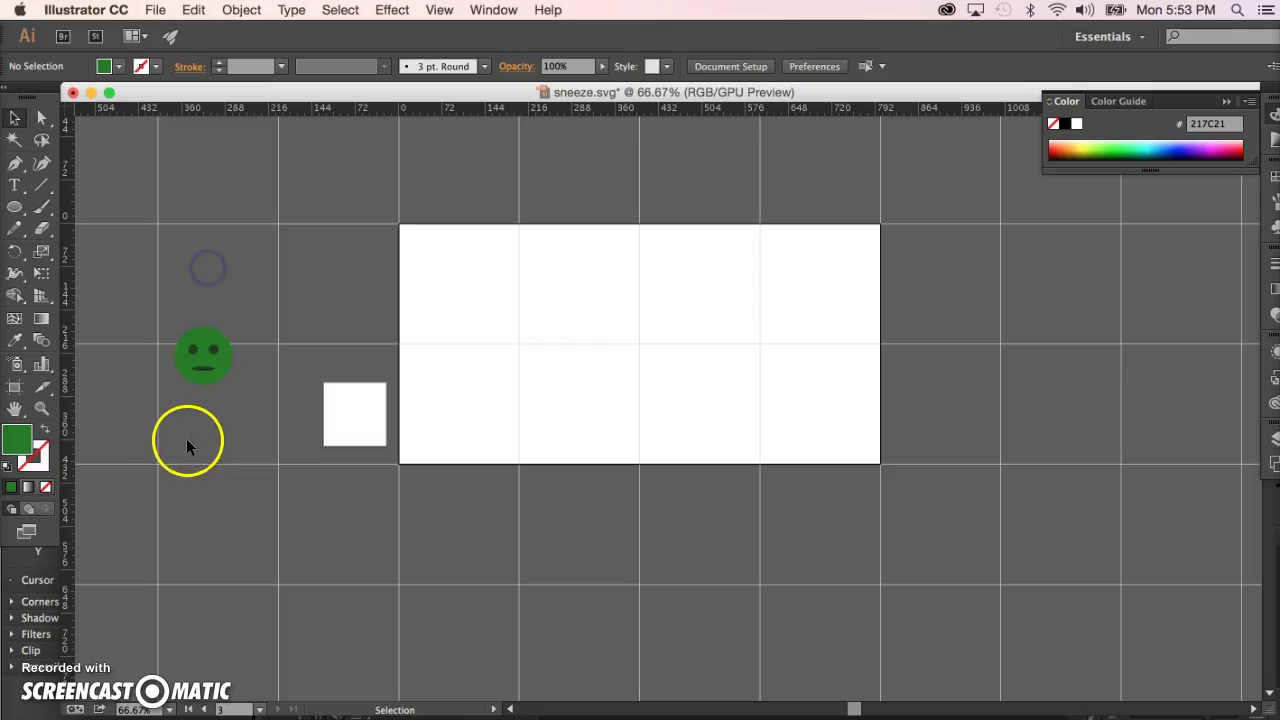
{"action": "left_click", "coordinate": [219, 355]}
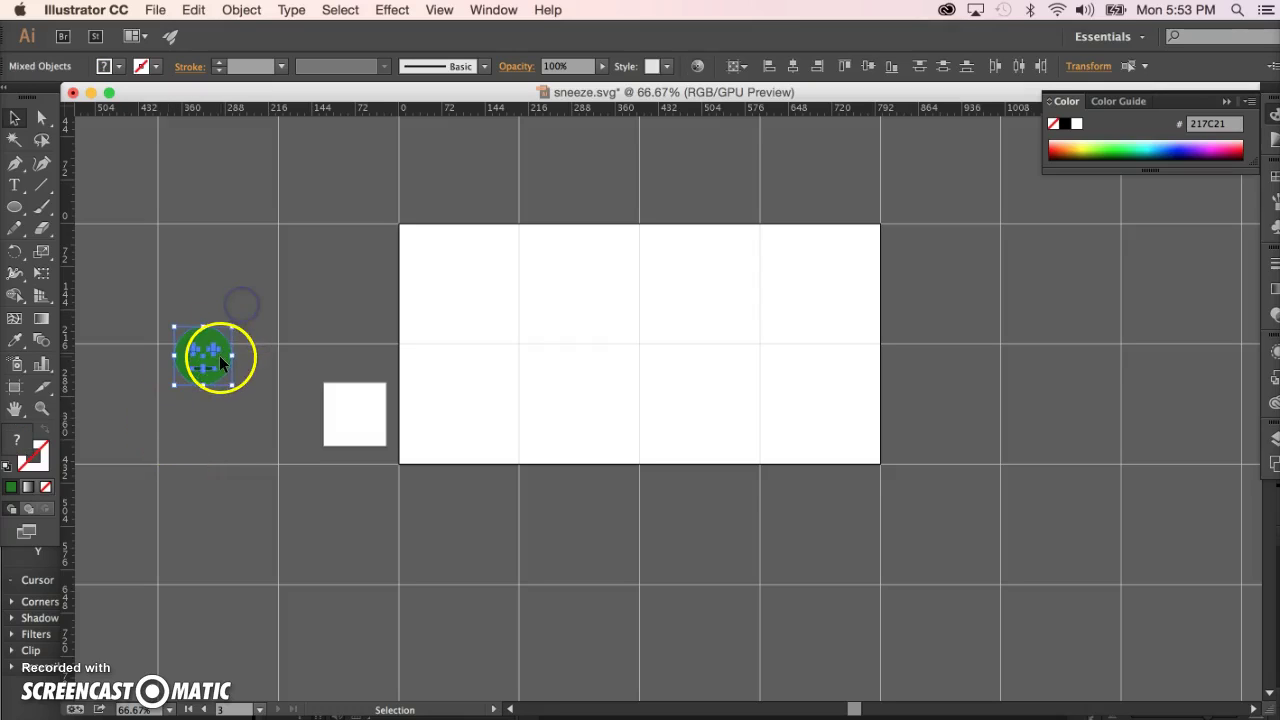
{"action": "mouse_move", "coordinate": [219, 355]}
{"action": "left_mouse_down"}
{"action": "mouse_move", "coordinate": [449, 275]}
{"action": "mouse_move", "coordinate": [532, 272]}
{"action": "left_mouse_up"}
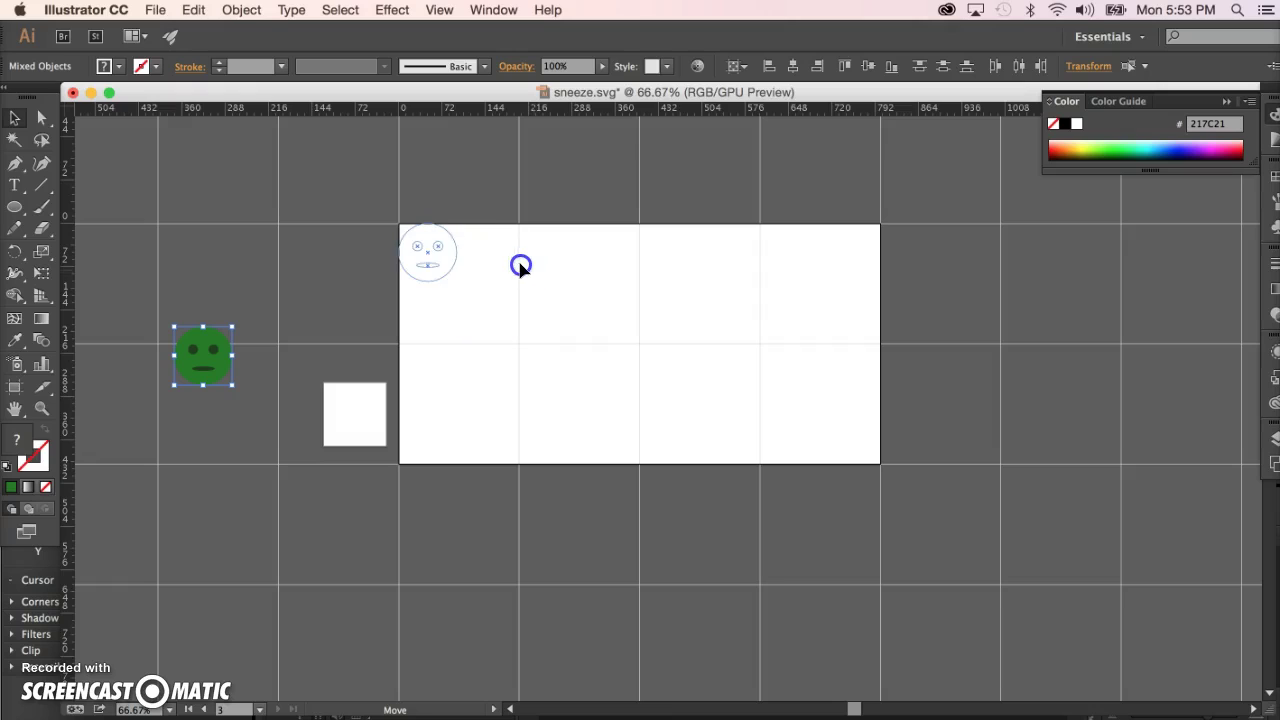
{"action": "left_click_drag", "start_coordinate": [532, 272], "coordinate": [522, 278]}
{"action": "left_click", "coordinate": [354, 295]}
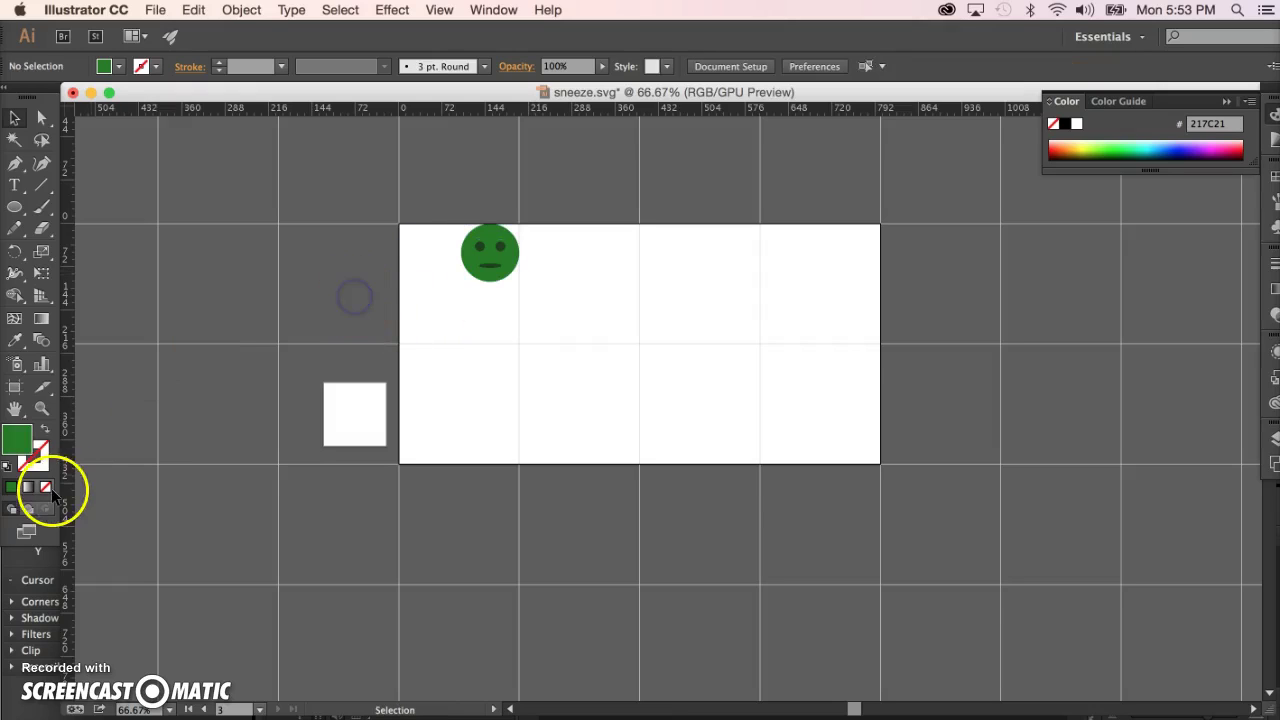
Step: Zoom in on the face and undo an accidental drag of its green circle
{"action": "left_click", "coordinate": [14, 410]}
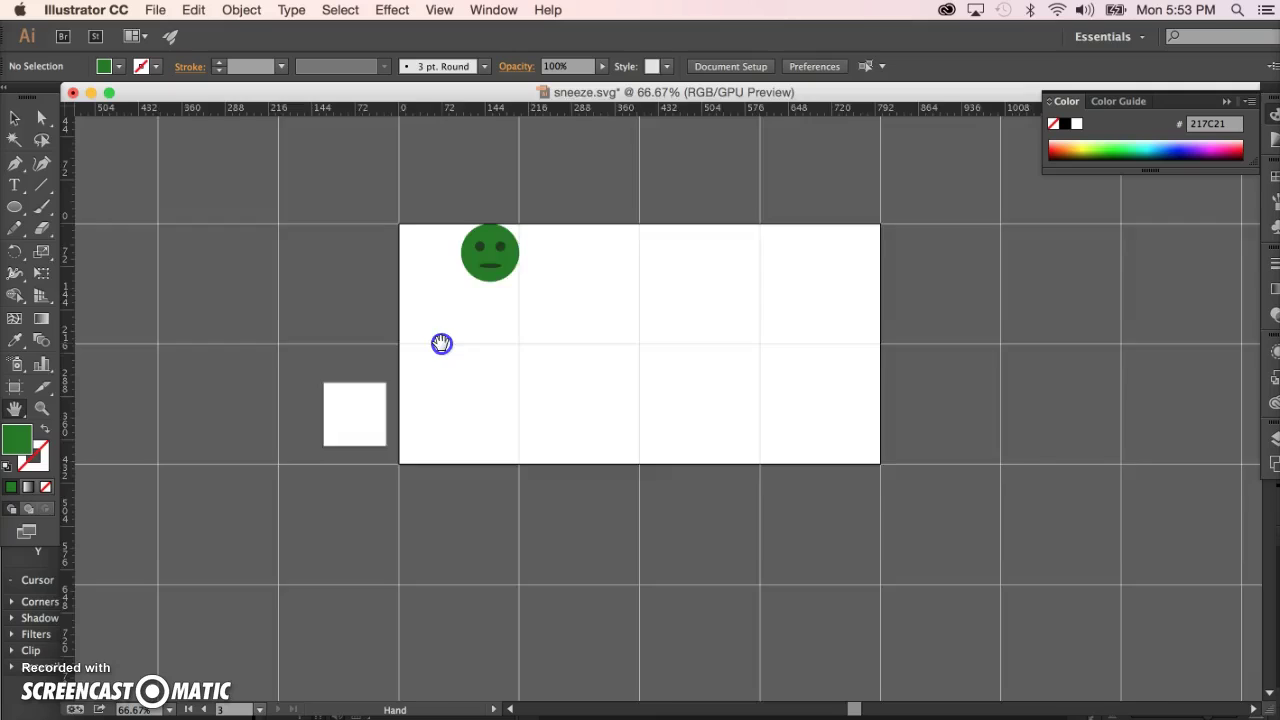
{"action": "mouse_move", "coordinate": [440, 343]}
{"action": "left_mouse_down"}
{"action": "mouse_move", "coordinate": [349, 443]}
{"action": "mouse_move", "coordinate": [534, 303]}
{"action": "left_mouse_up"}
{"action": "left_click", "coordinate": [41, 408]}
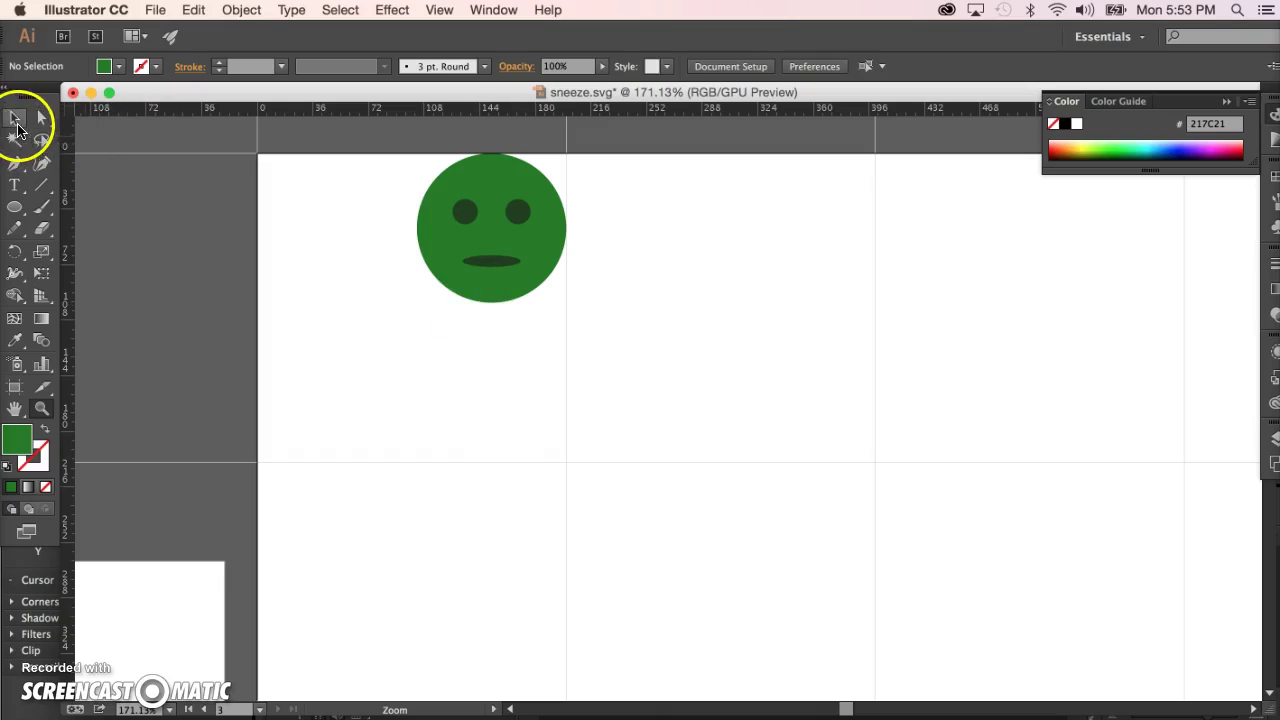
{"action": "left_click", "coordinate": [14, 118]}
{"action": "mouse_move", "coordinate": [558, 195]}
{"action": "left_mouse_down"}
{"action": "mouse_move", "coordinate": [456, 231]}
{"action": "mouse_move", "coordinate": [469, 240]}
{"action": "left_mouse_up"}
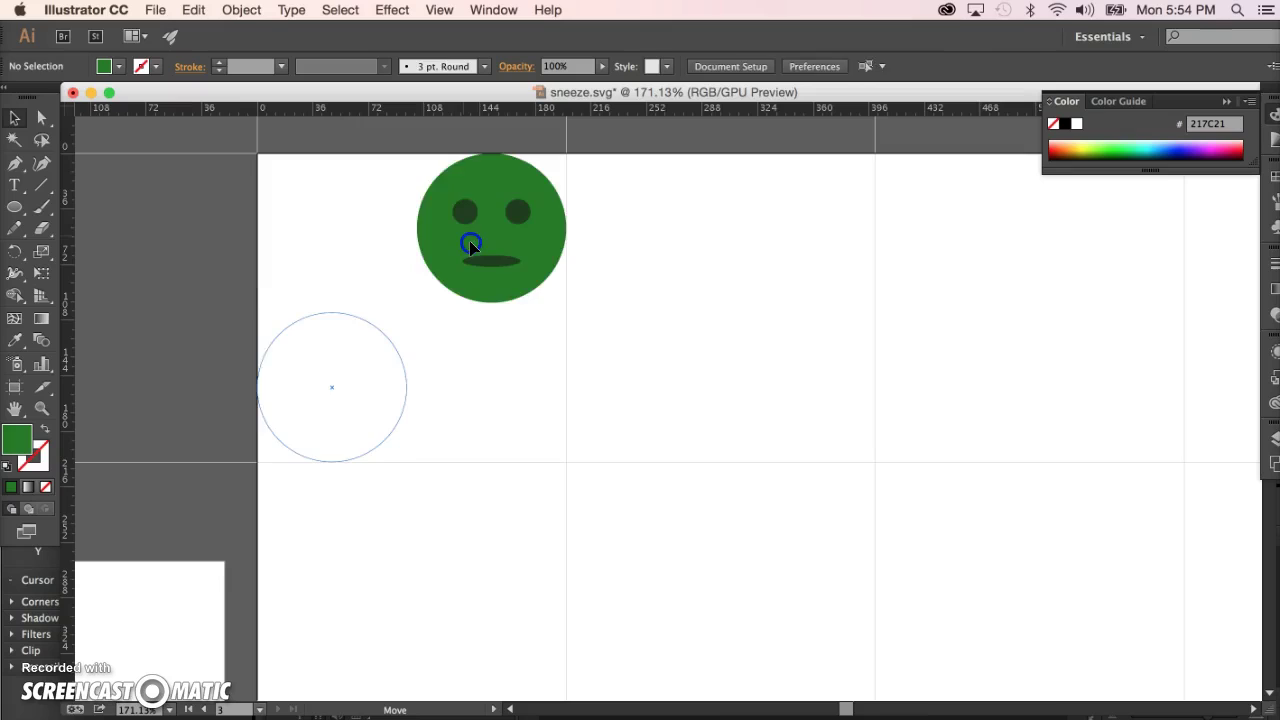
{"action": "key", "text": "ctrl+z"}
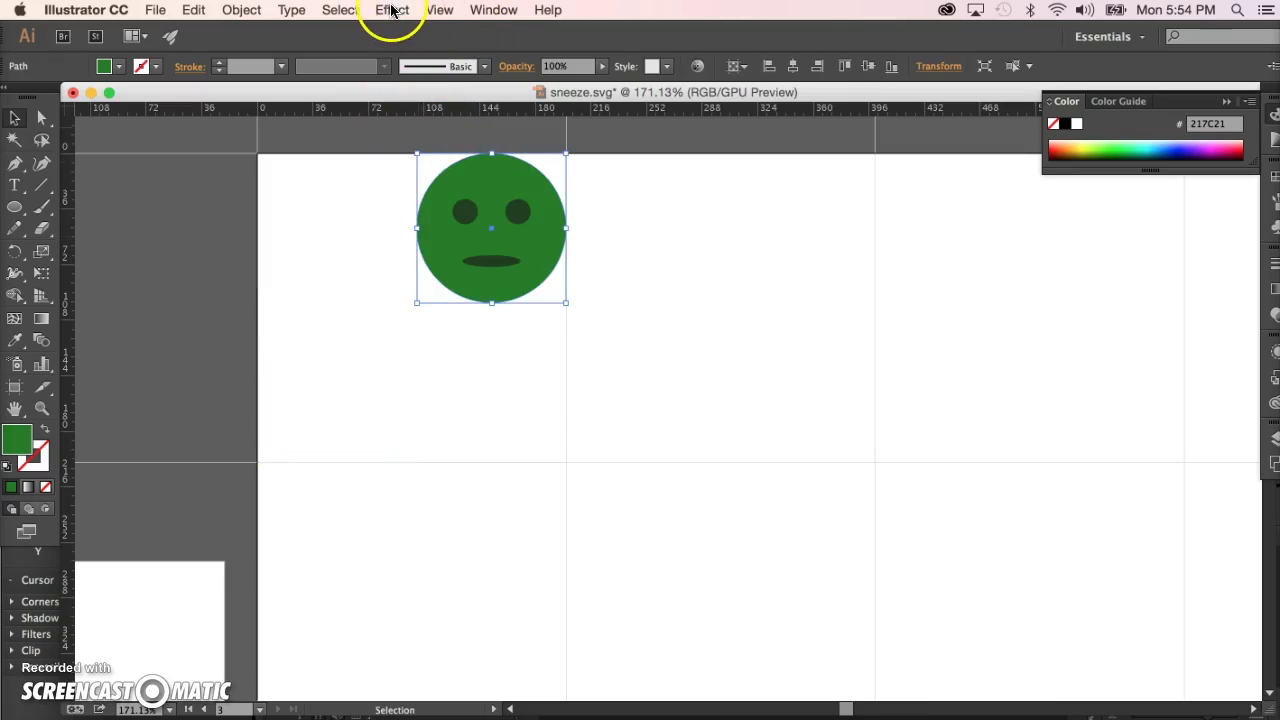
Step: Turn on Snap to Grid and drag the face toward the top-left cell's centre
{"action": "left_click", "coordinate": [437, 11]}
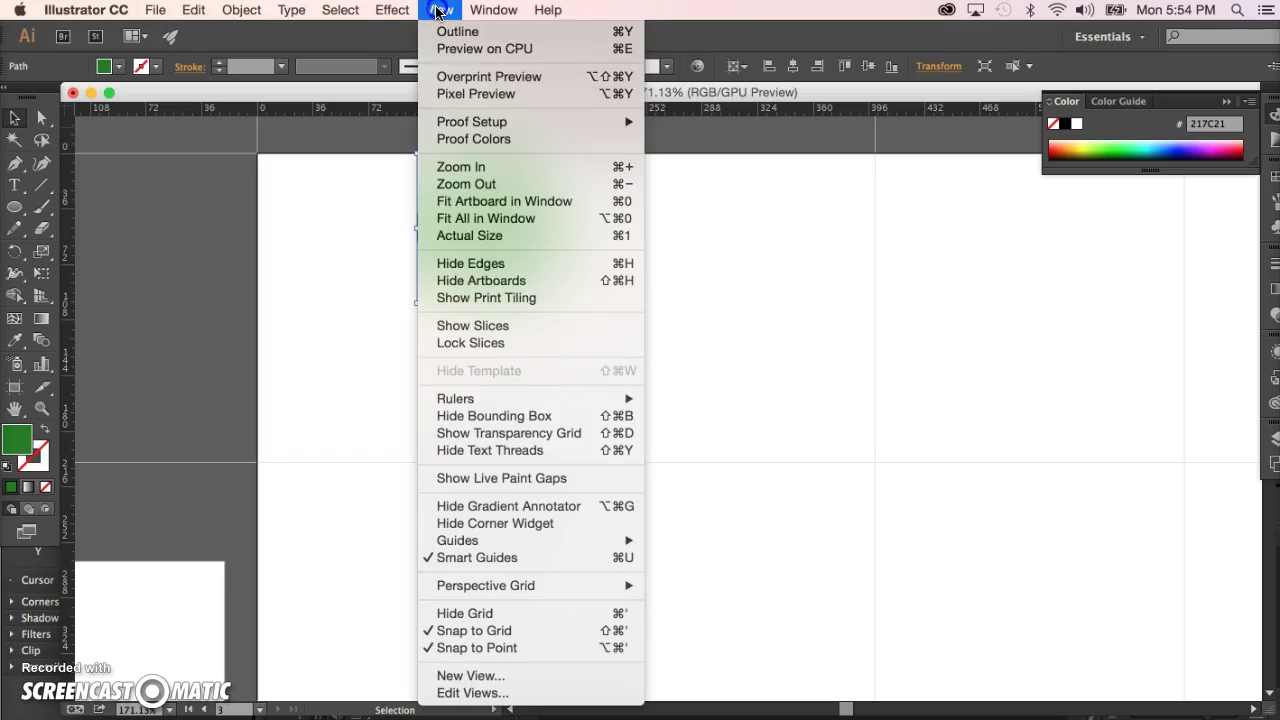
{"action": "left_click", "coordinate": [463, 631]}
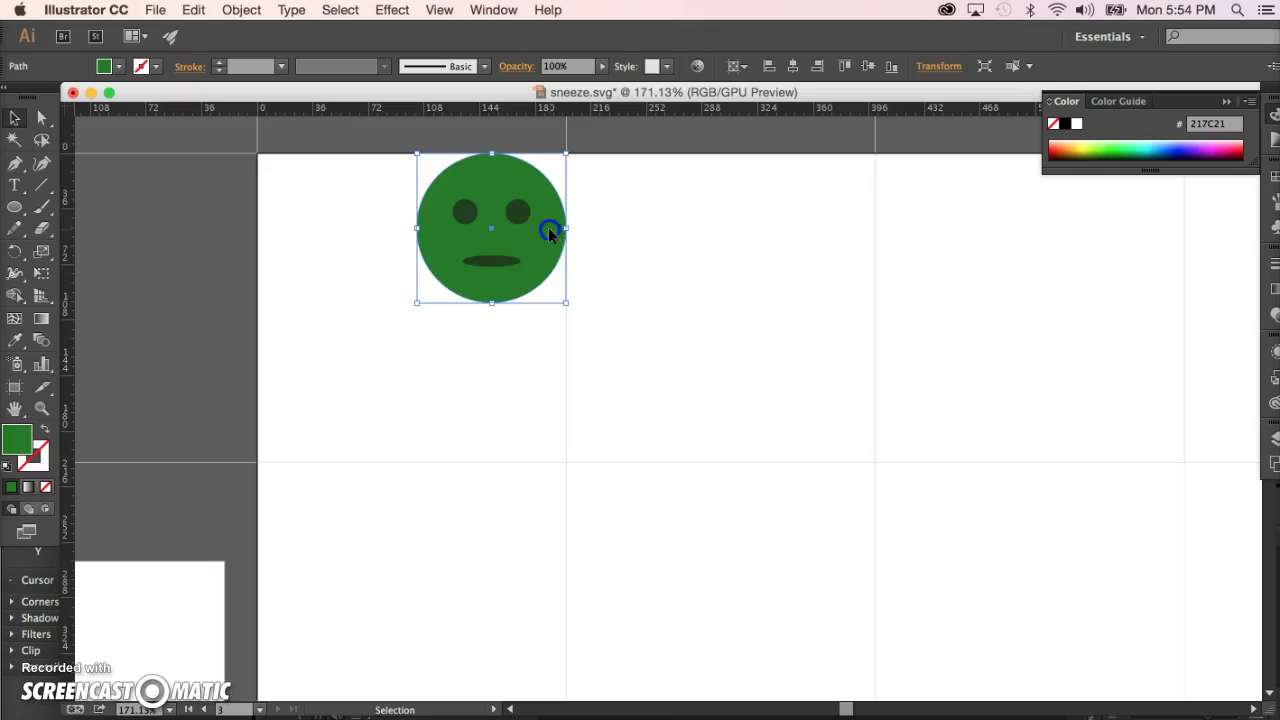
{"action": "mouse_move", "coordinate": [549, 233]}
{"action": "left_mouse_down"}
{"action": "mouse_move", "coordinate": [481, 323]}
{"action": "mouse_move", "coordinate": [551, 191]}
{"action": "mouse_move", "coordinate": [461, 306]}
{"action": "mouse_move", "coordinate": [468, 297]}
{"action": "left_mouse_up"}
{"action": "key", "text": "cmd+z"}
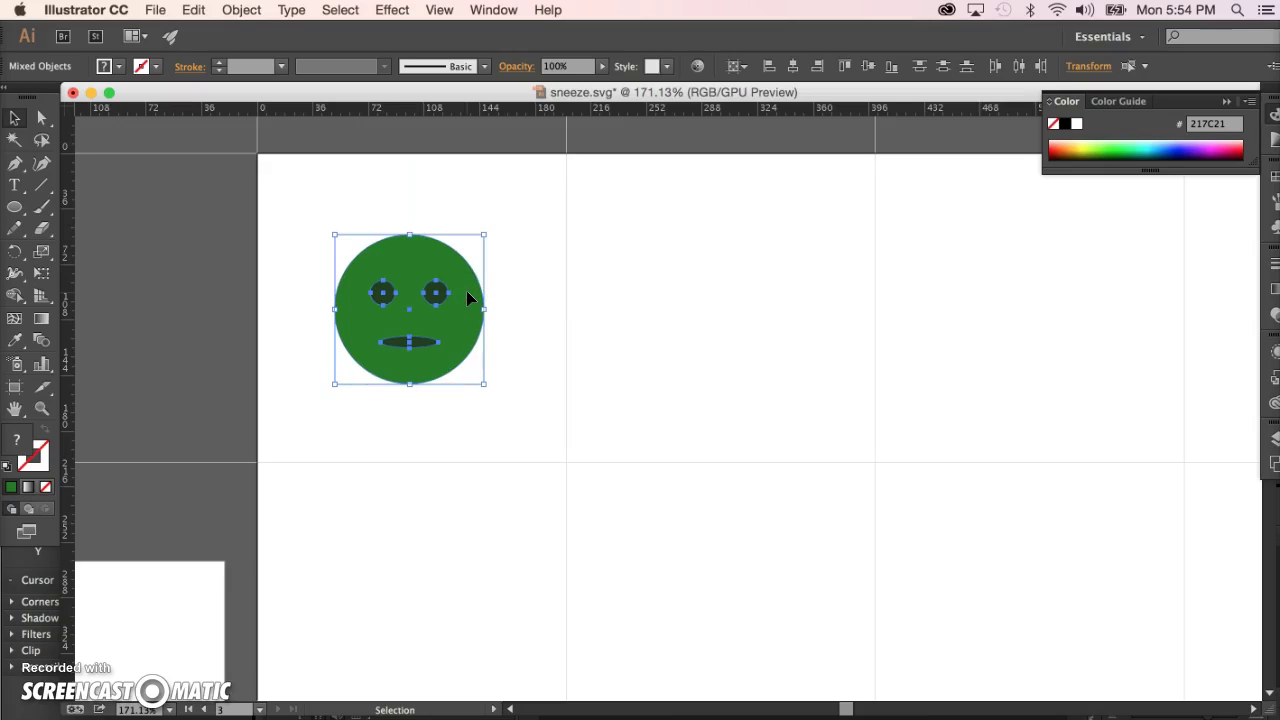
Step: Select the whole face and set a Move of Horizontal 200 px, Vertical 0 px
{"action": "left_click", "coordinate": [468, 415]}
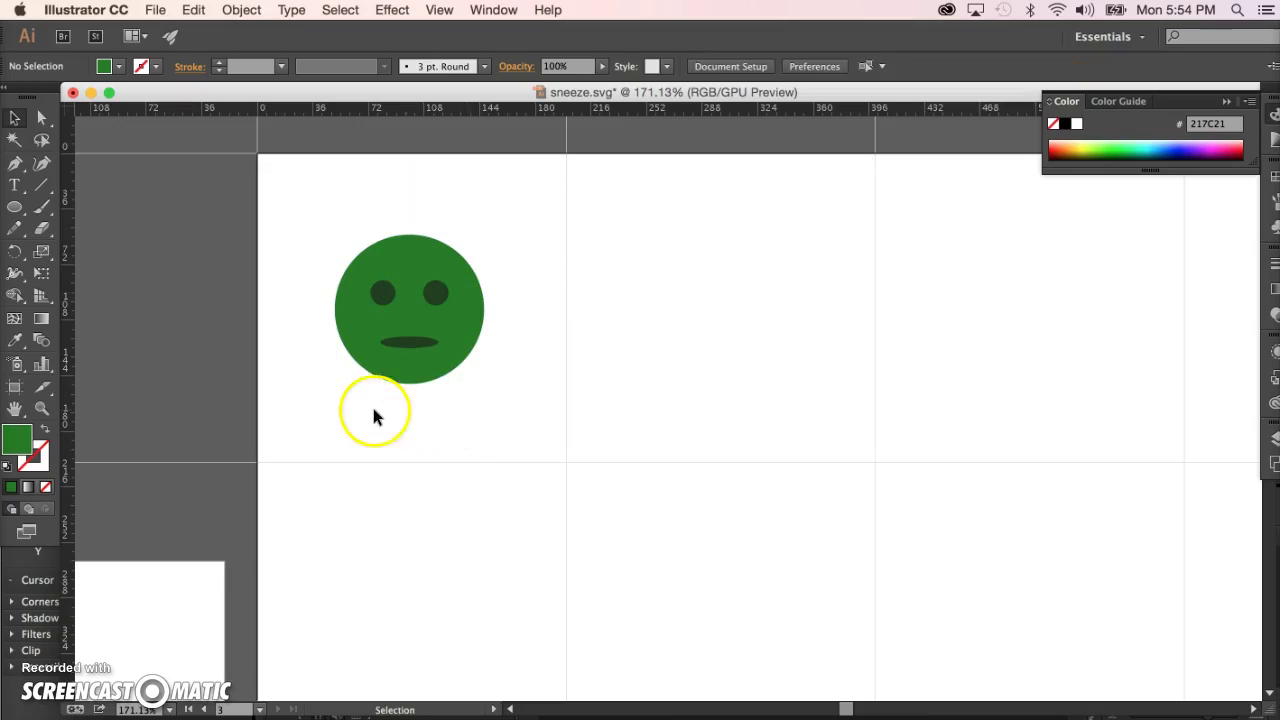
{"action": "left_click_drag", "start_coordinate": [424, 287], "coordinate": [501, 214]}
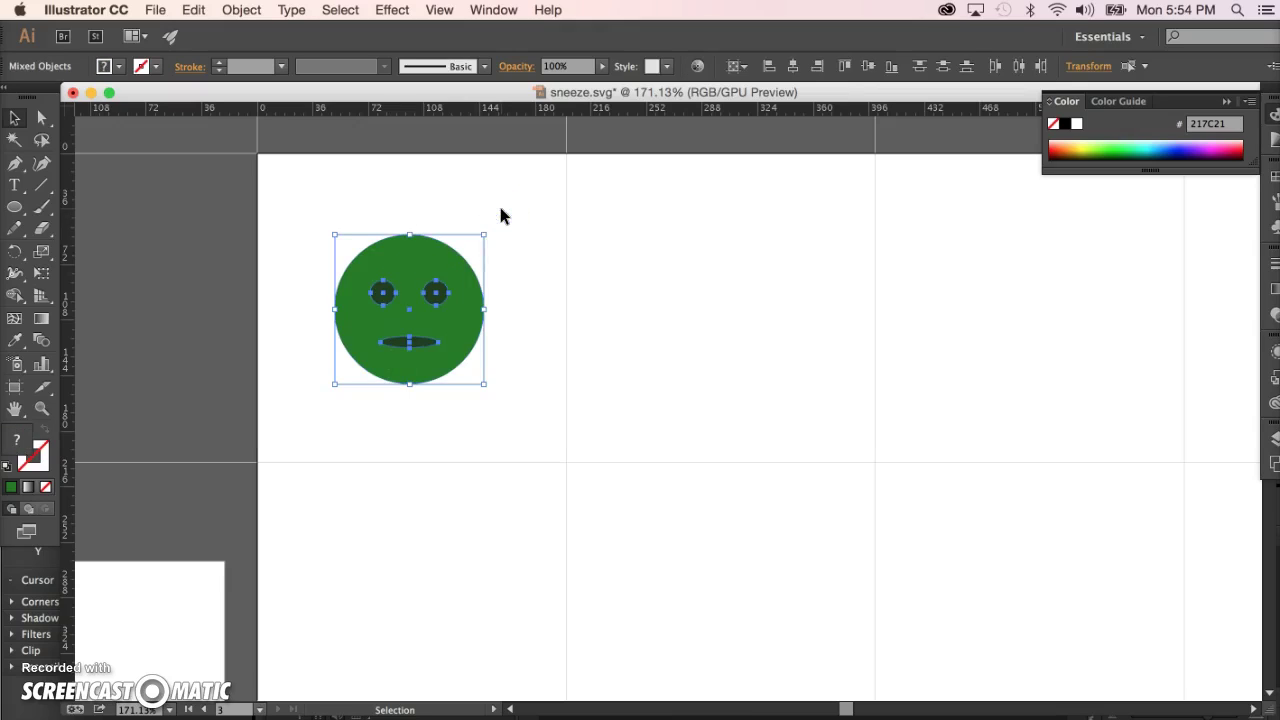
{"action": "key", "text": "a"}
{"action": "key", "text": "Return"}
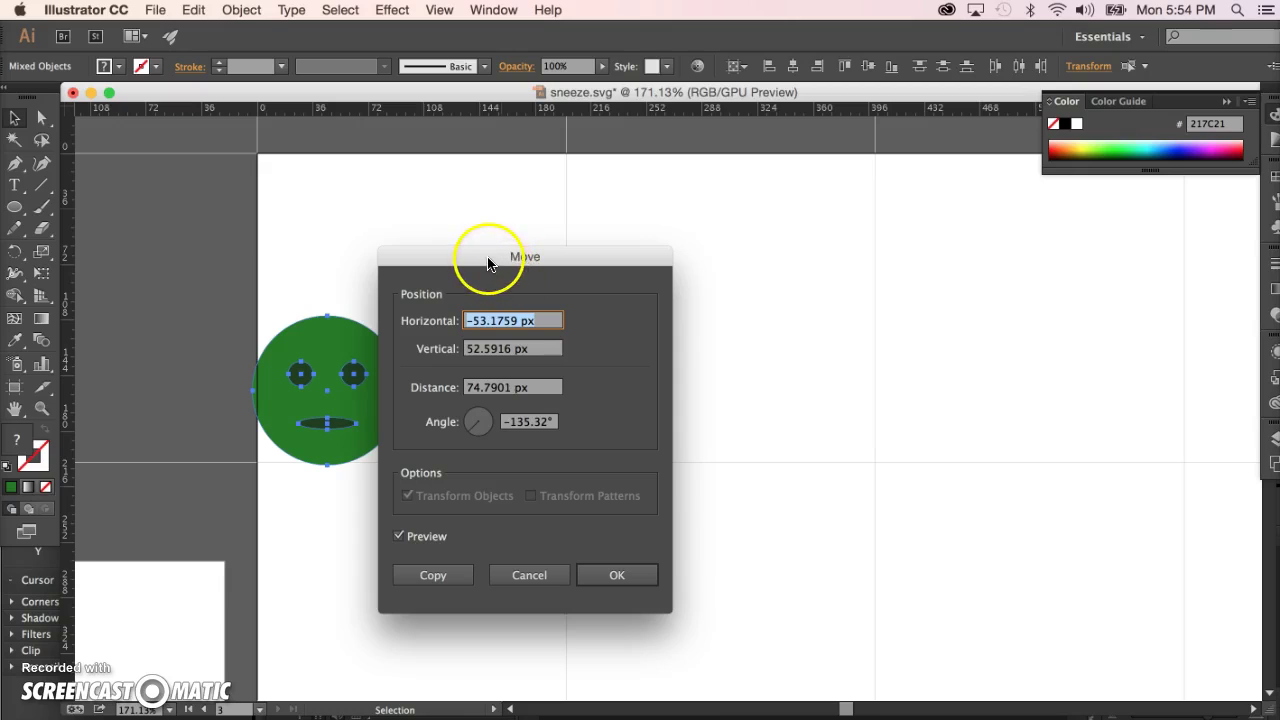
{"action": "left_click_drag", "start_coordinate": [489, 260], "coordinate": [644, 236]}
{"action": "type", "text": "200"}
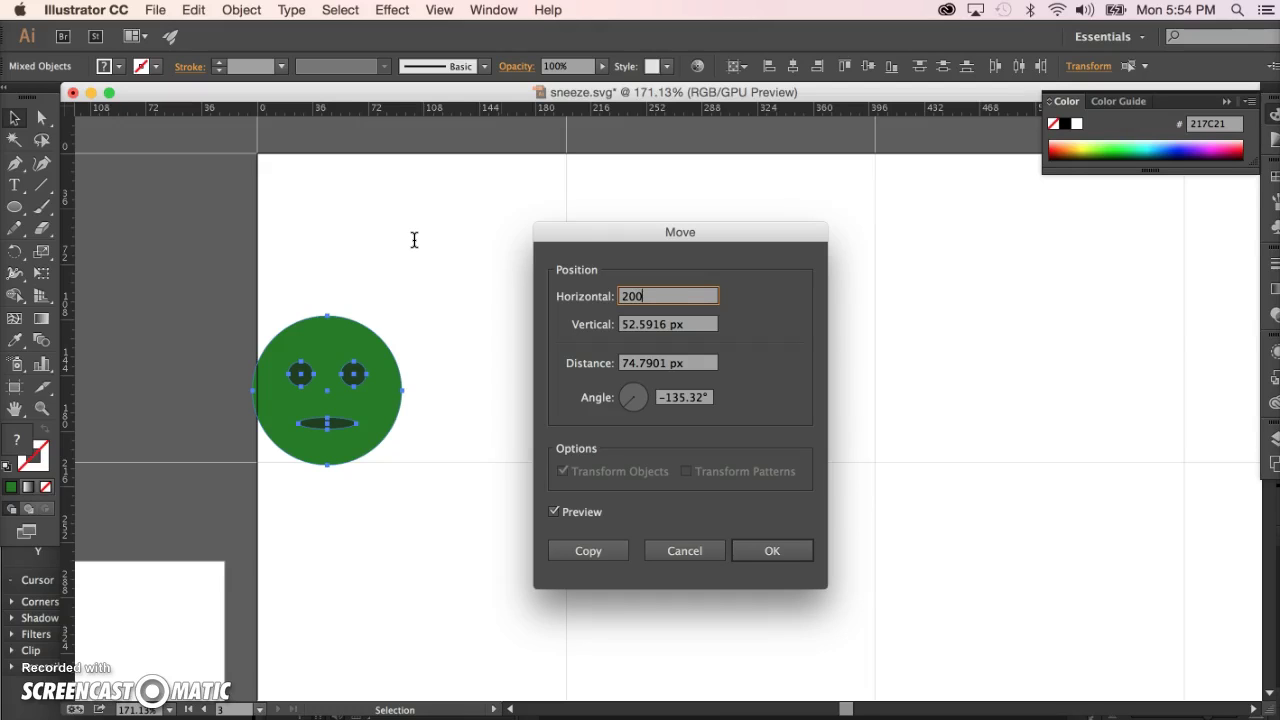
{"action": "key", "text": "Tab"}
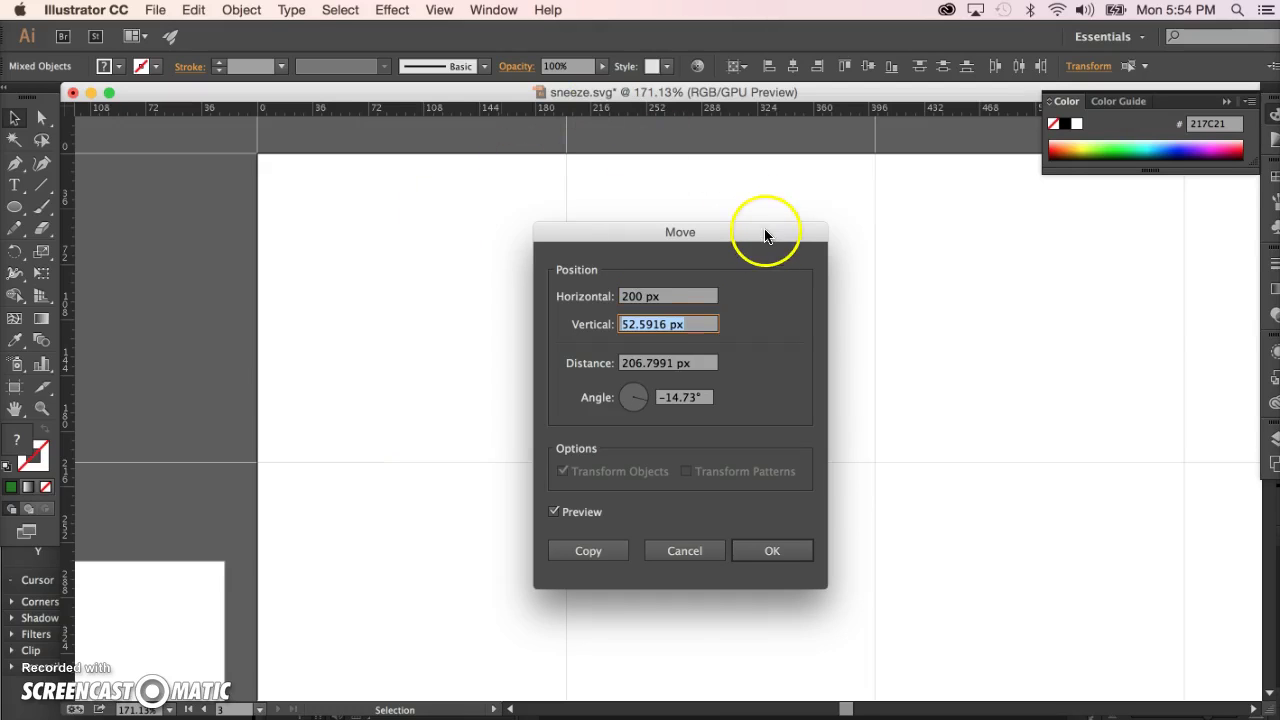
{"action": "left_click_drag", "start_coordinate": [765, 236], "coordinate": [1074, 278]}
{"action": "left_click", "coordinate": [997, 366]}
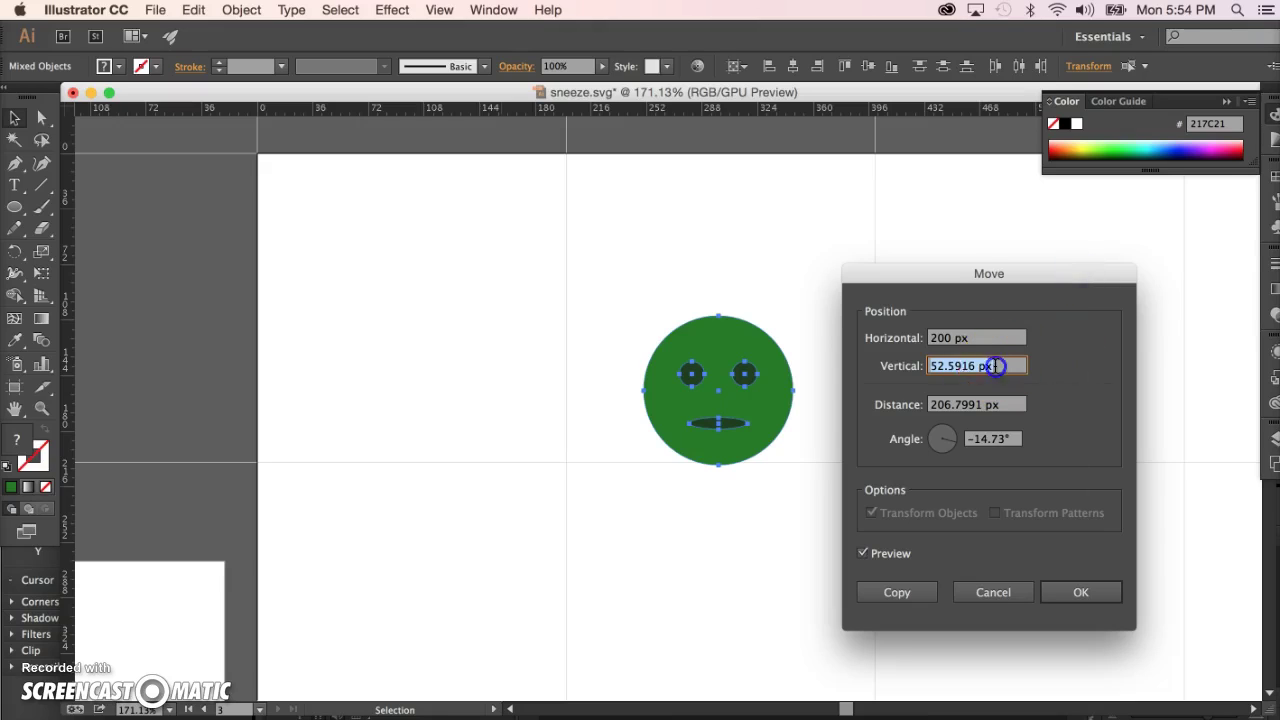
{"action": "type", "text": "0"}
{"action": "key", "text": "Tab"}
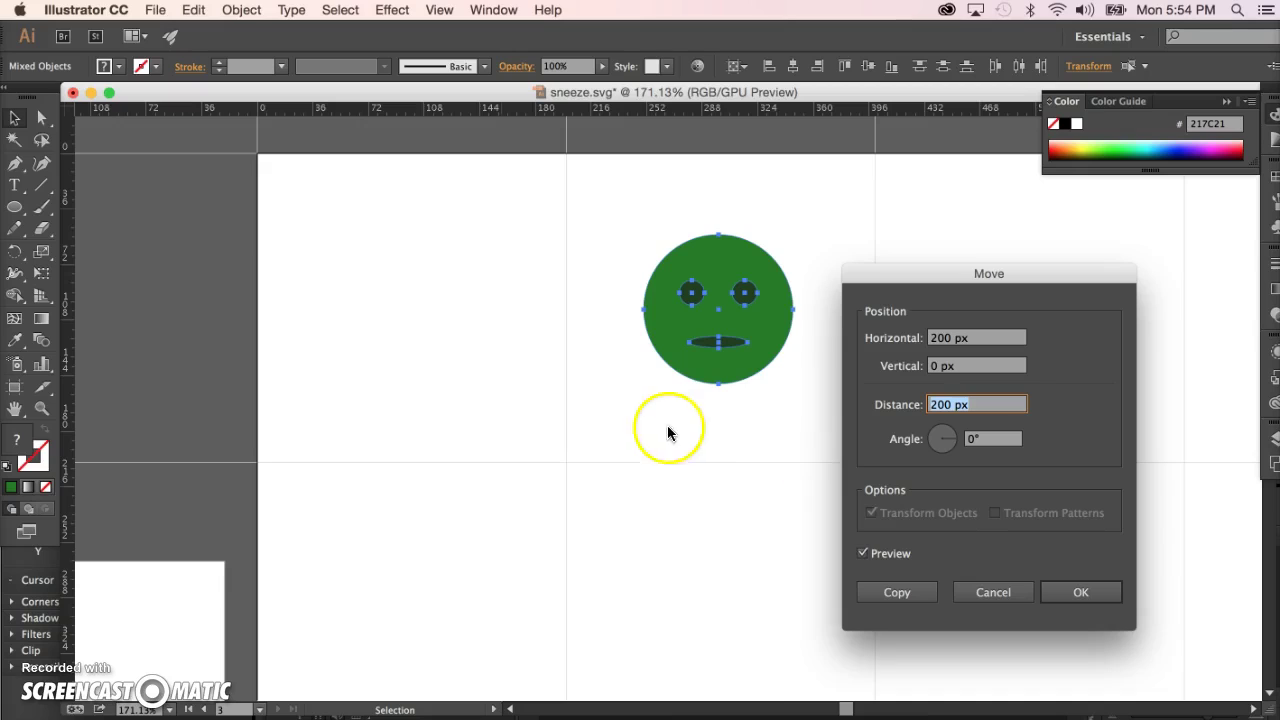
Step: Compare positions with the preview, then copy the face 200 px right into cell two
{"action": "left_click", "coordinate": [864, 554]}
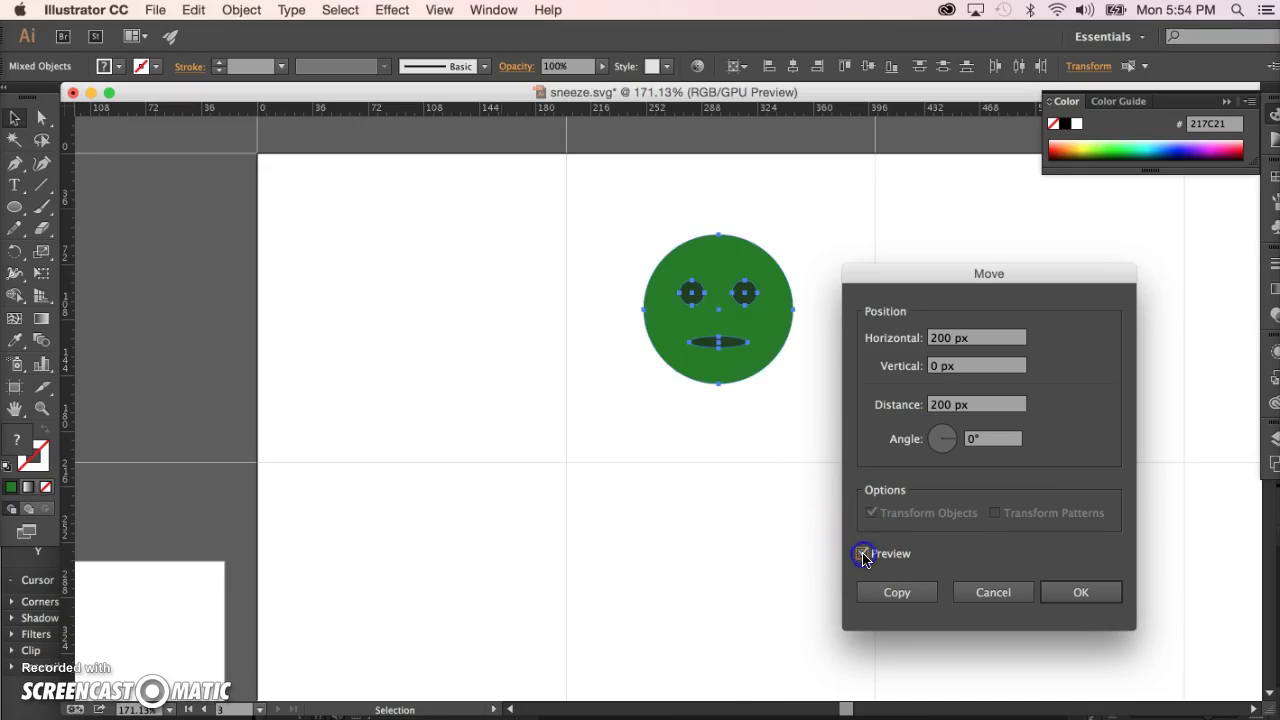
{"action": "left_click", "coordinate": [864, 554]}
{"action": "left_click", "coordinate": [864, 554]}
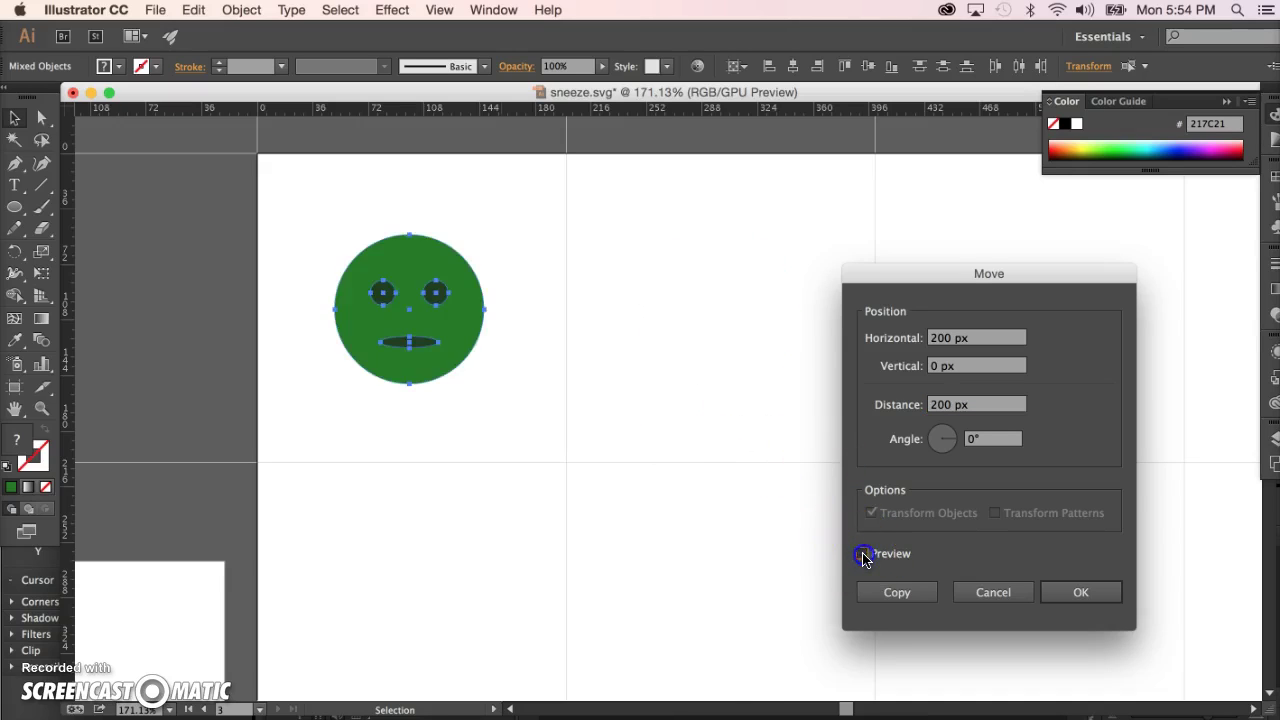
{"action": "left_click", "coordinate": [864, 554]}
{"action": "left_click", "coordinate": [864, 554]}
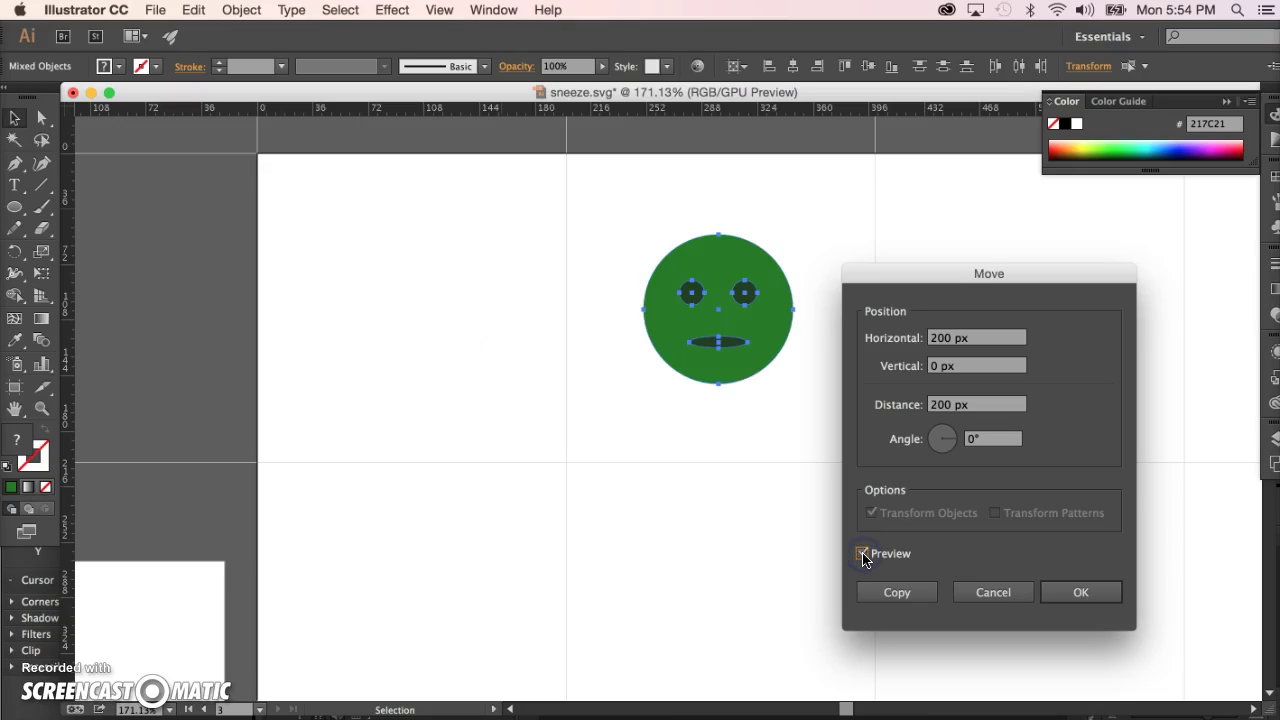
{"action": "left_click", "coordinate": [934, 598]}
{"action": "left_click", "coordinate": [897, 593]}
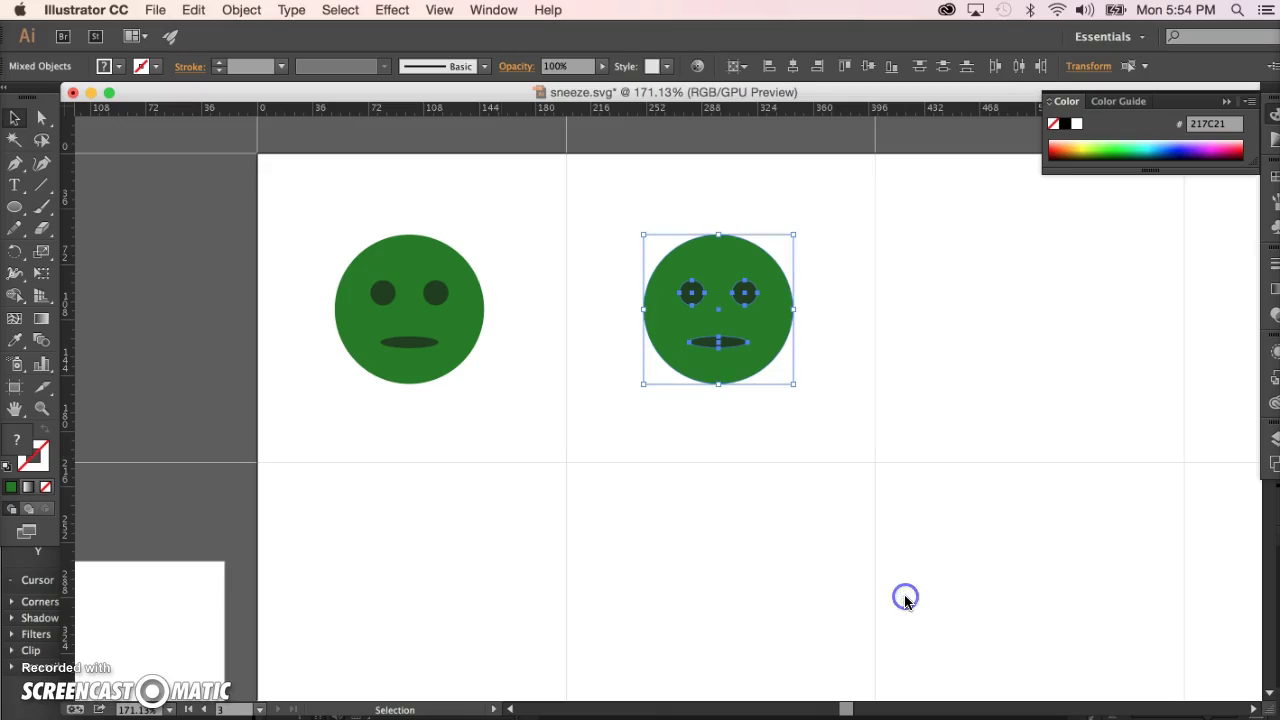
Step: Make the second face's mouth taller by dragging its top handle up
{"action": "left_click", "coordinate": [755, 405]}
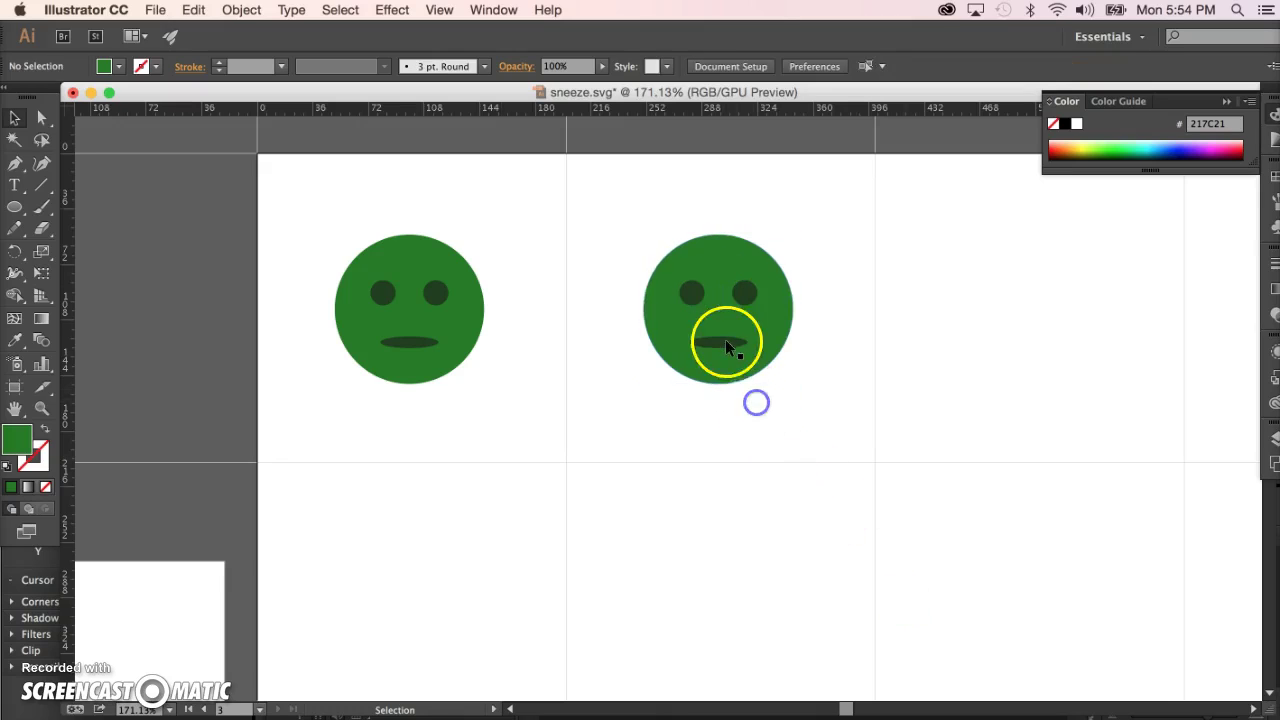
{"action": "left_click", "coordinate": [719, 338]}
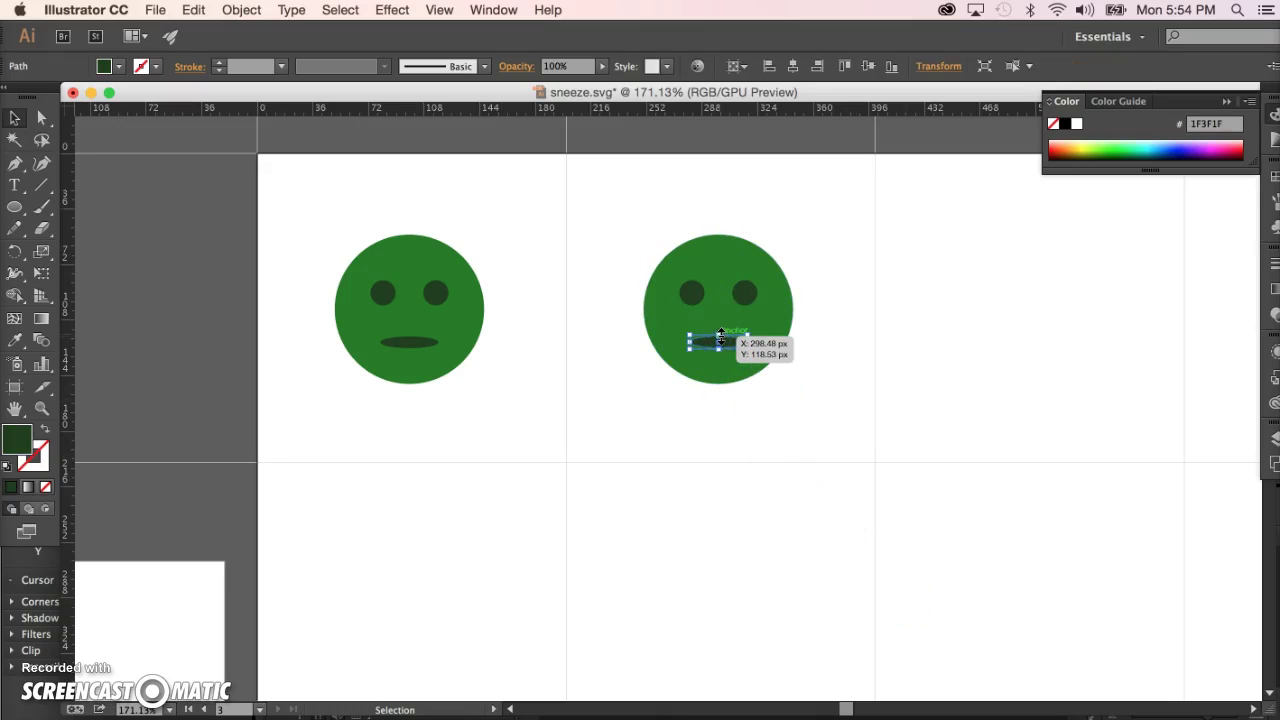
{"action": "left_click_drag", "start_coordinate": [720, 337], "coordinate": [720, 326]}
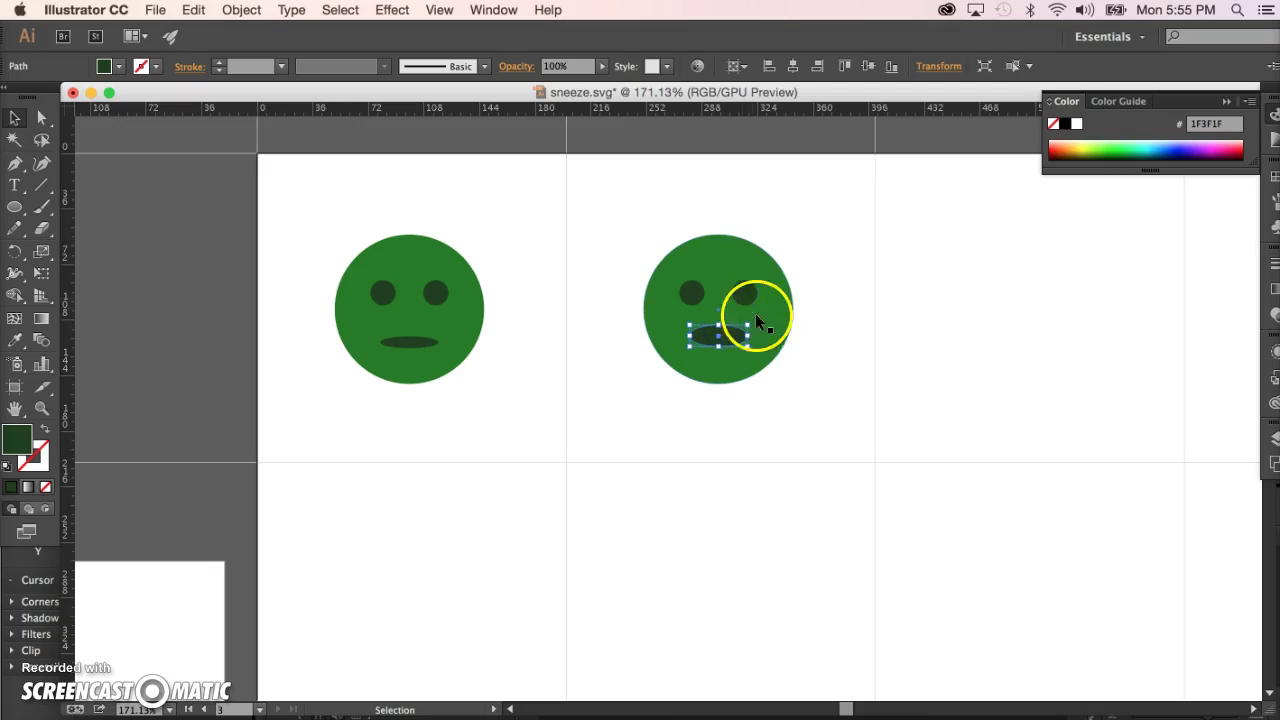
{"action": "left_click", "coordinate": [749, 391]}
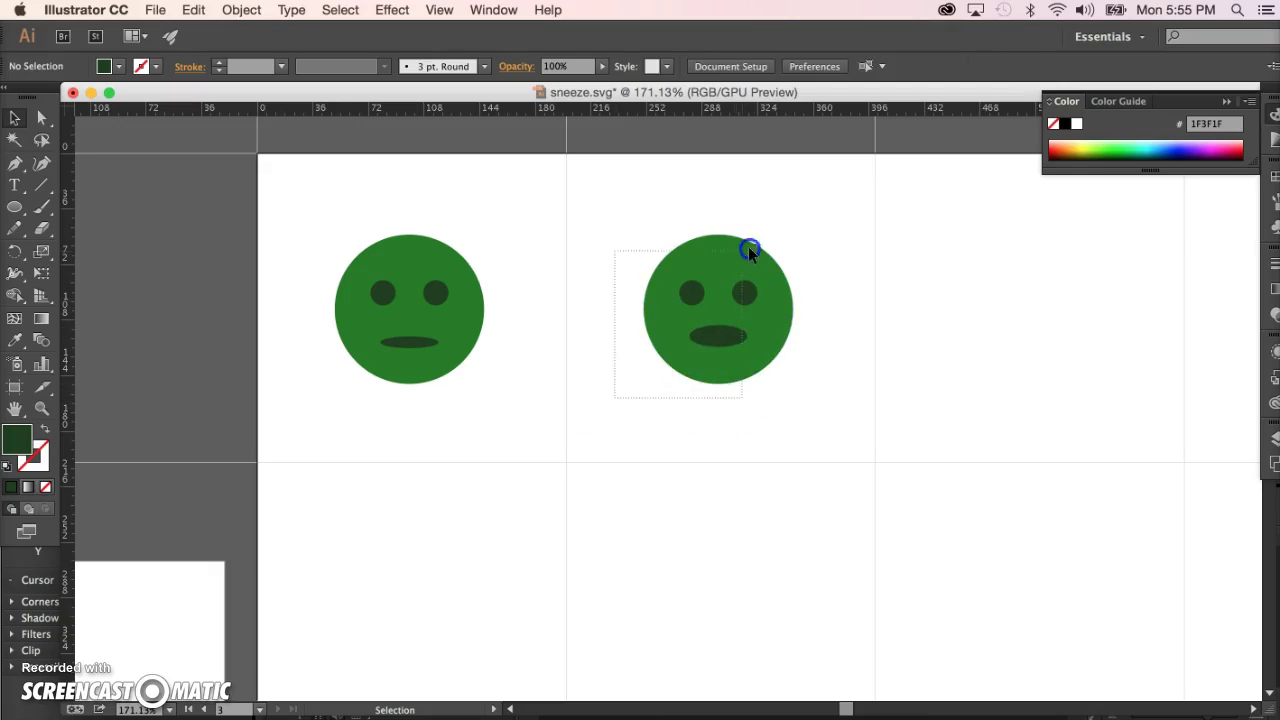
Step: Copy the second face 200 px right twice to fill the third and fourth cells
{"action": "left_click_drag", "start_coordinate": [748, 246], "coordinate": [794, 203]}
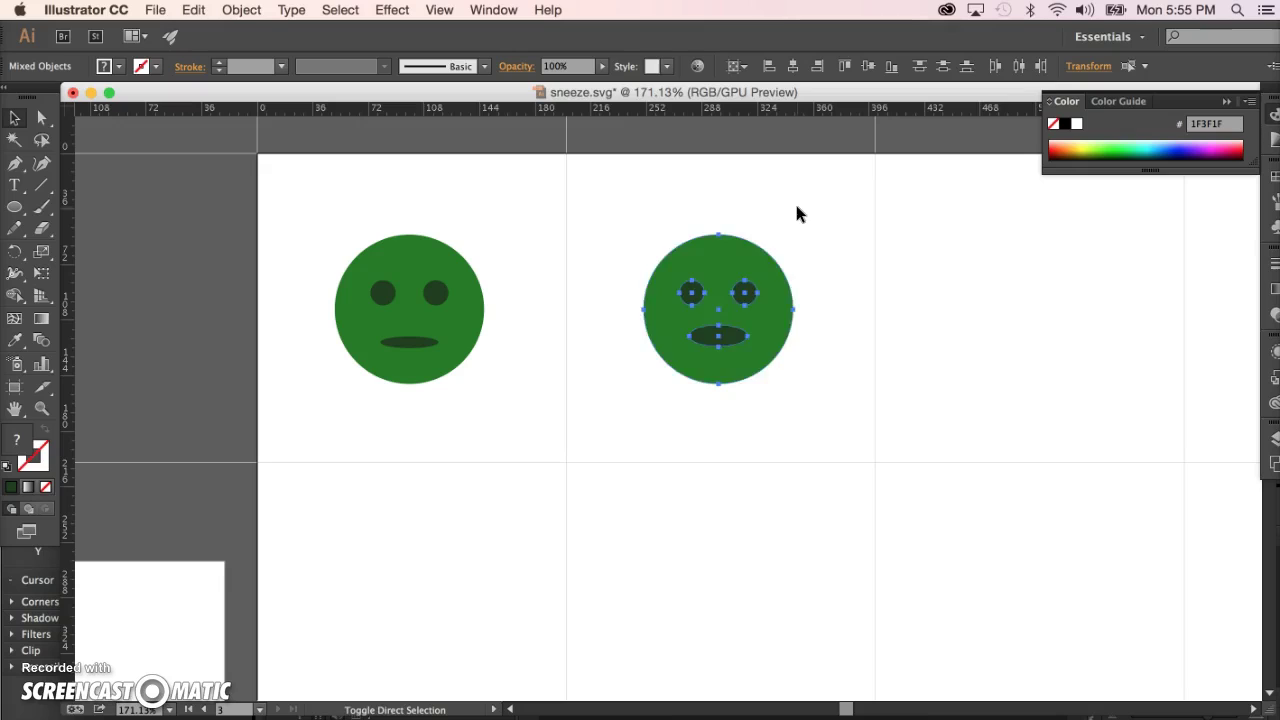
{"action": "key", "text": "Return"}
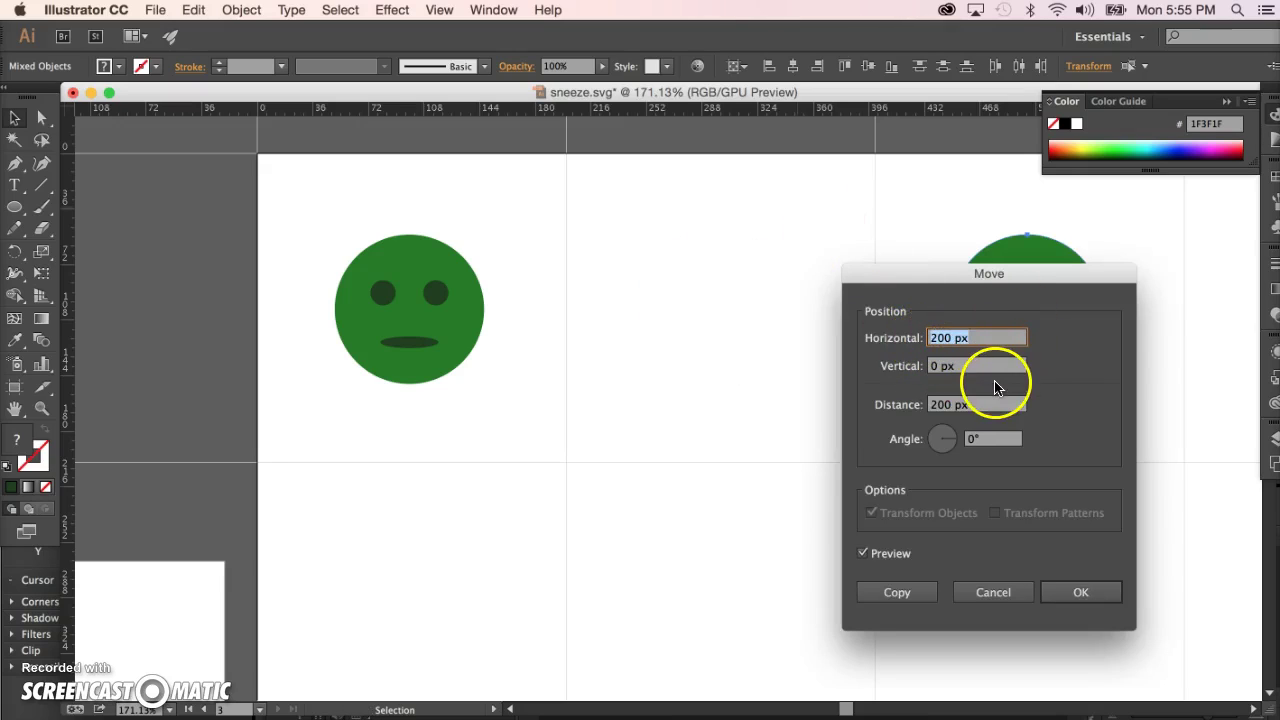
{"action": "left_click", "coordinate": [903, 596]}
{"action": "scroll", "coordinate": [855, 590], "scroll_direction": "right", "scroll_amount": 5}
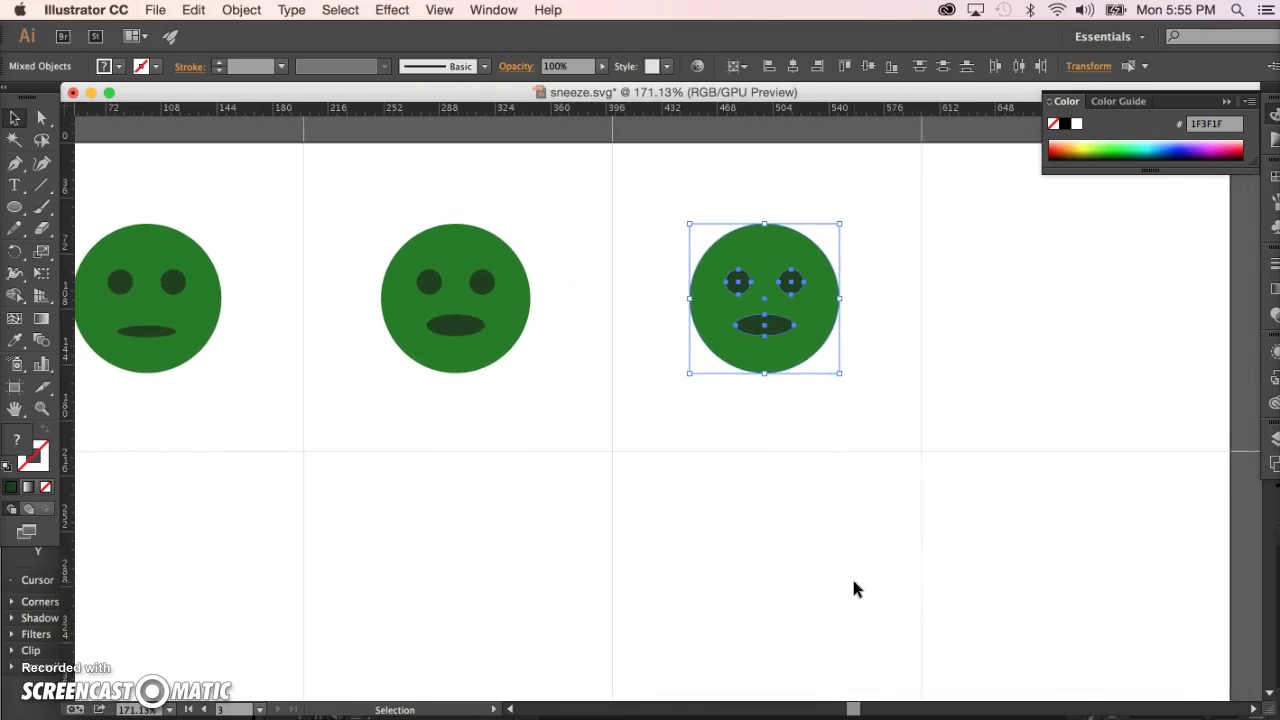
{"action": "key", "text": "a"}
{"action": "key", "text": "ctrl+d"}
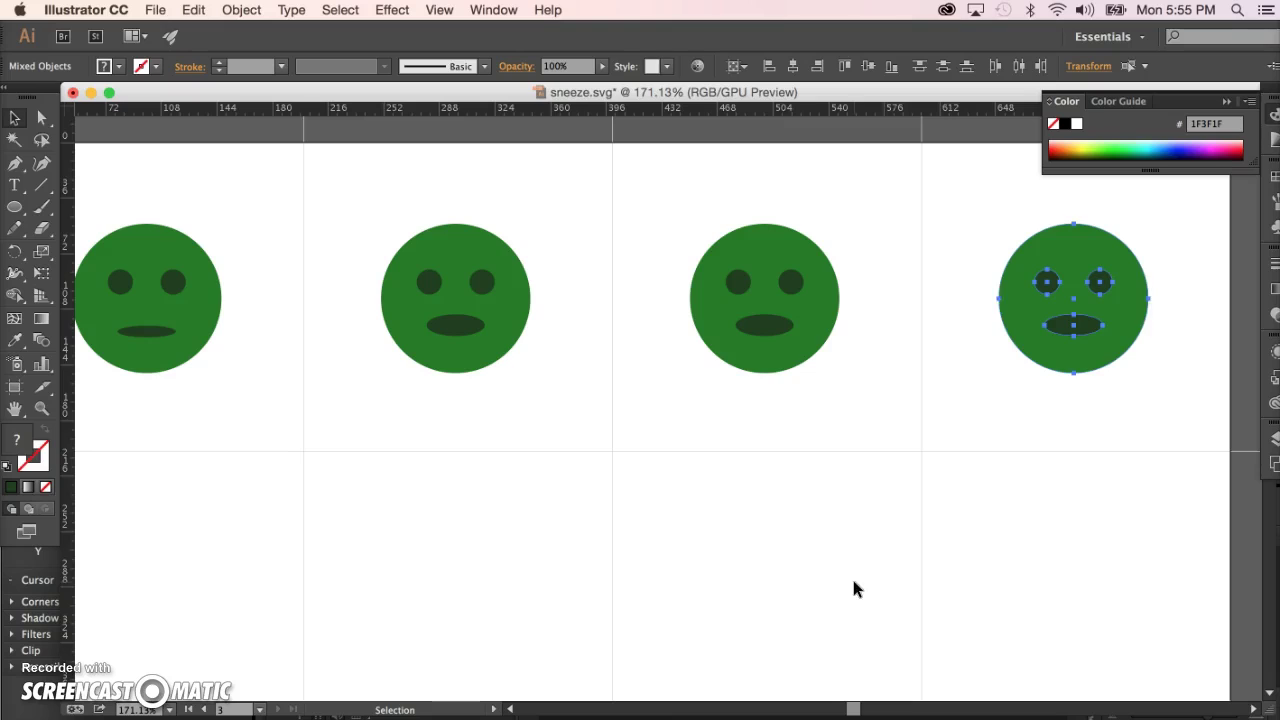
{"action": "key", "text": "v"}
{"action": "scroll", "coordinate": [829, 489], "scroll_direction": "down", "scroll_amount": 2}
{"action": "scroll", "coordinate": [829, 489], "scroll_direction": "left", "scroll_amount": 2}
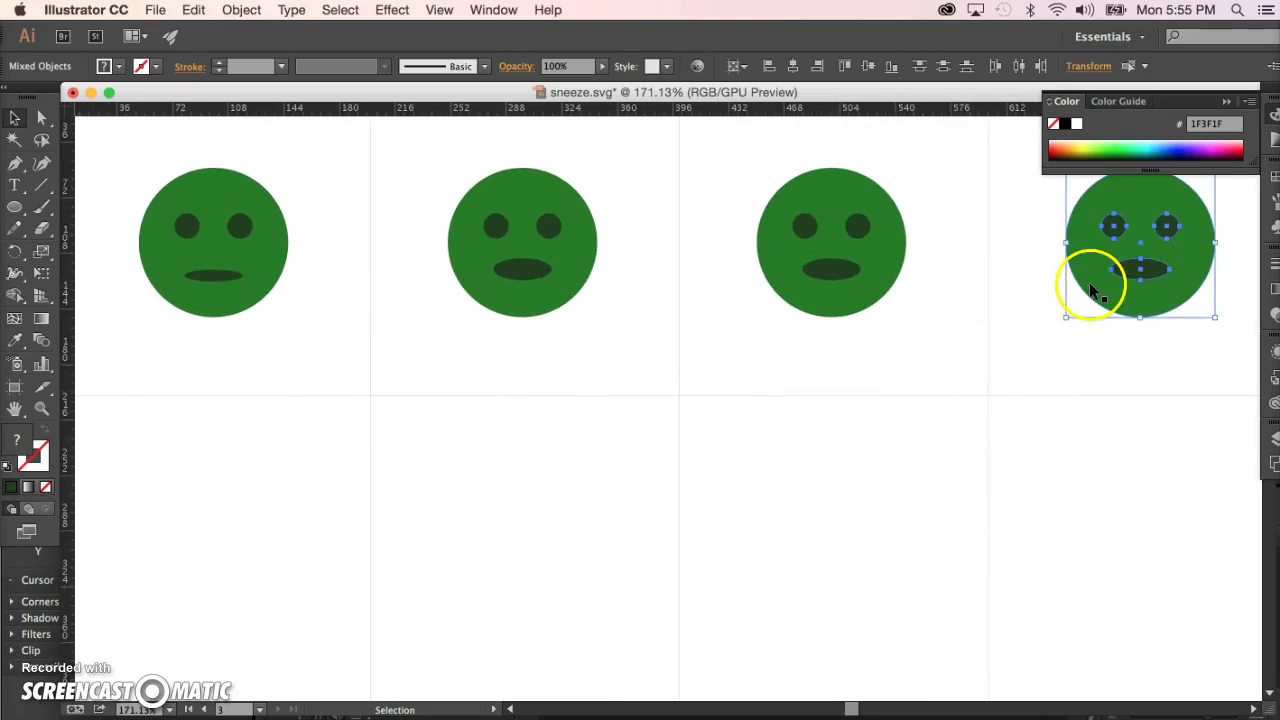
{"action": "left_click", "coordinate": [1119, 373]}
{"action": "left_click_drag", "start_coordinate": [1013, 378], "coordinate": [1245, 168]}
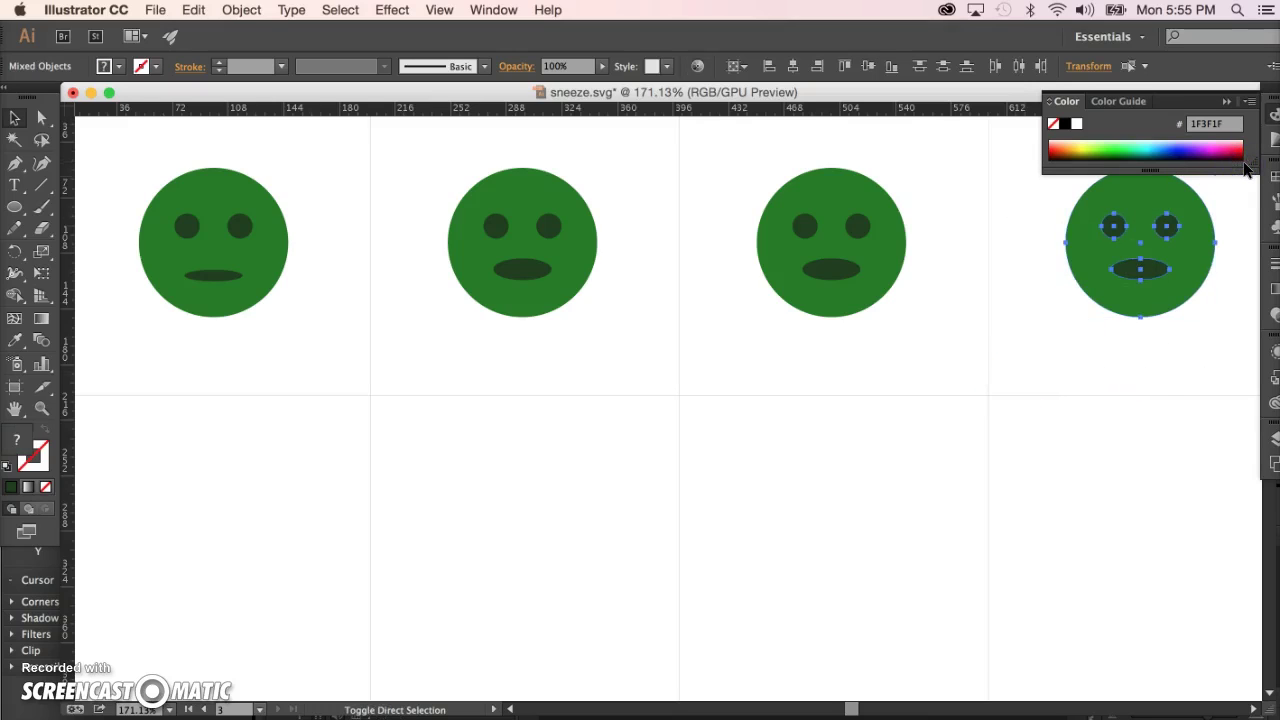
Step: Copy the fourth face -600 px horizontally and 200 px down into row two's first cell
{"action": "key", "text": "super+shift+m"}
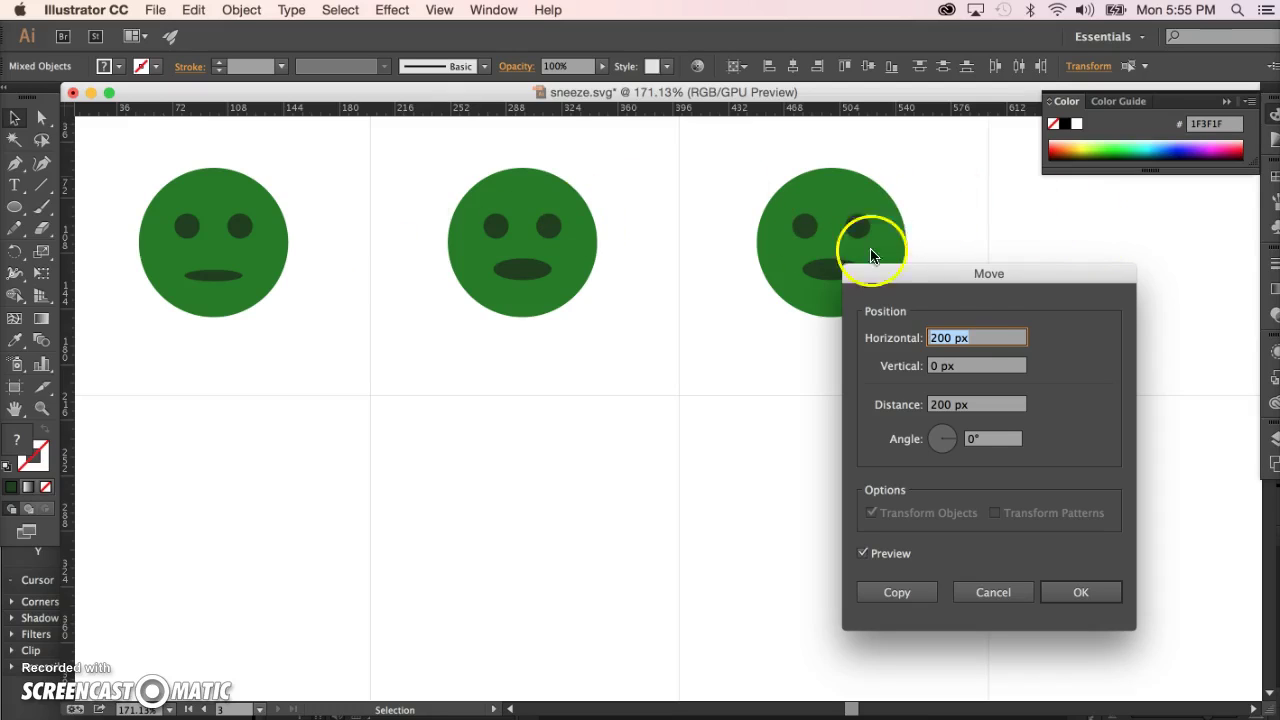
{"action": "left_click", "coordinate": [994, 344]}
{"action": "type", "text": "-600"}
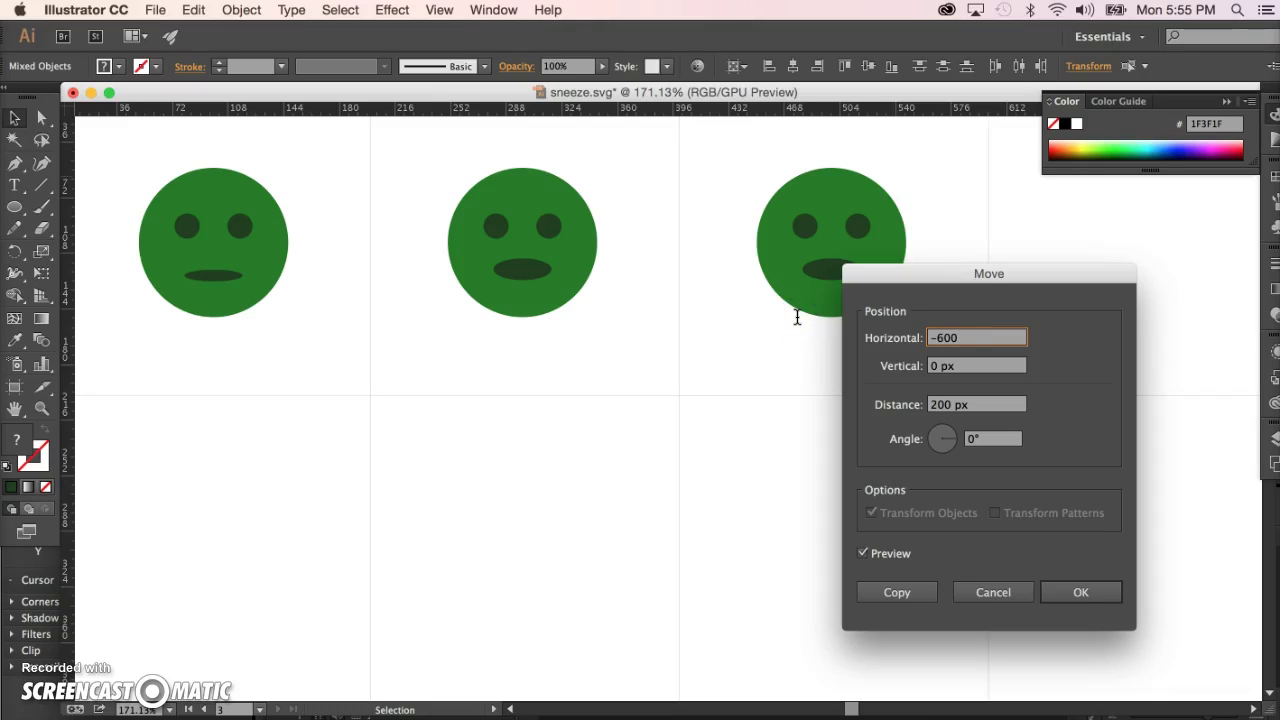
{"action": "key", "text": "Tab"}
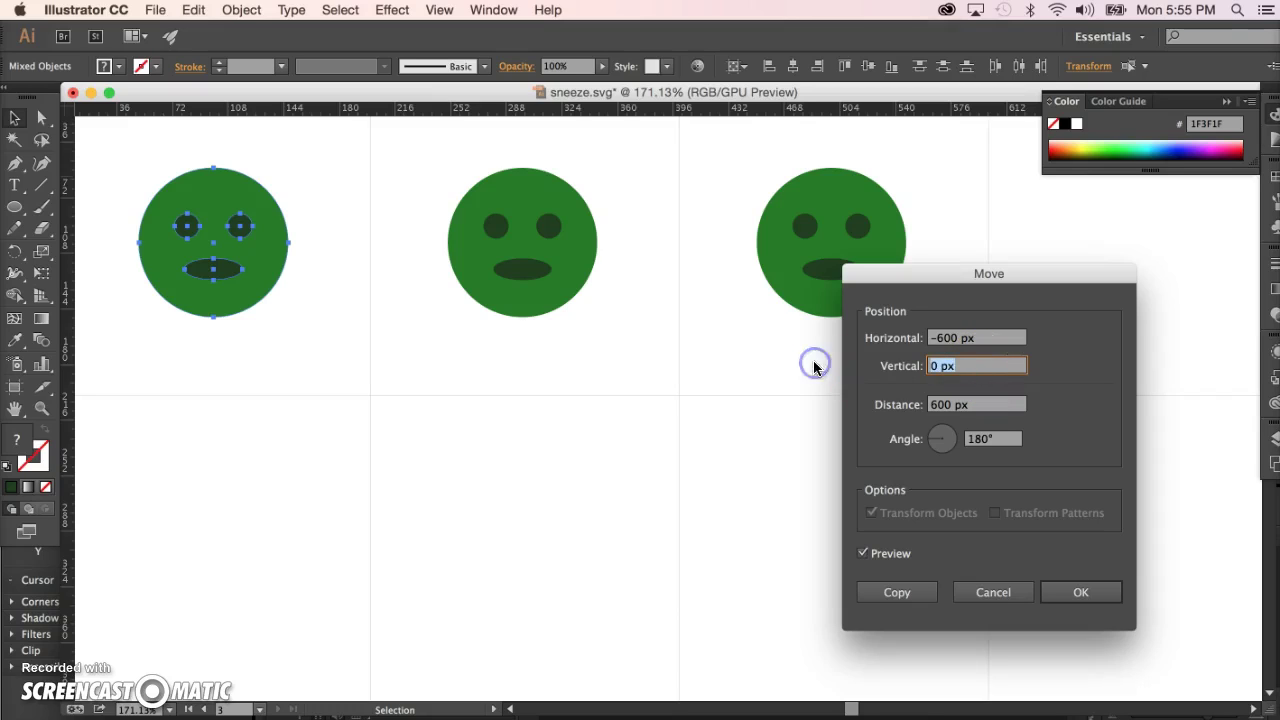
{"action": "type", "text": "200"}
{"action": "key", "text": "Tab"}
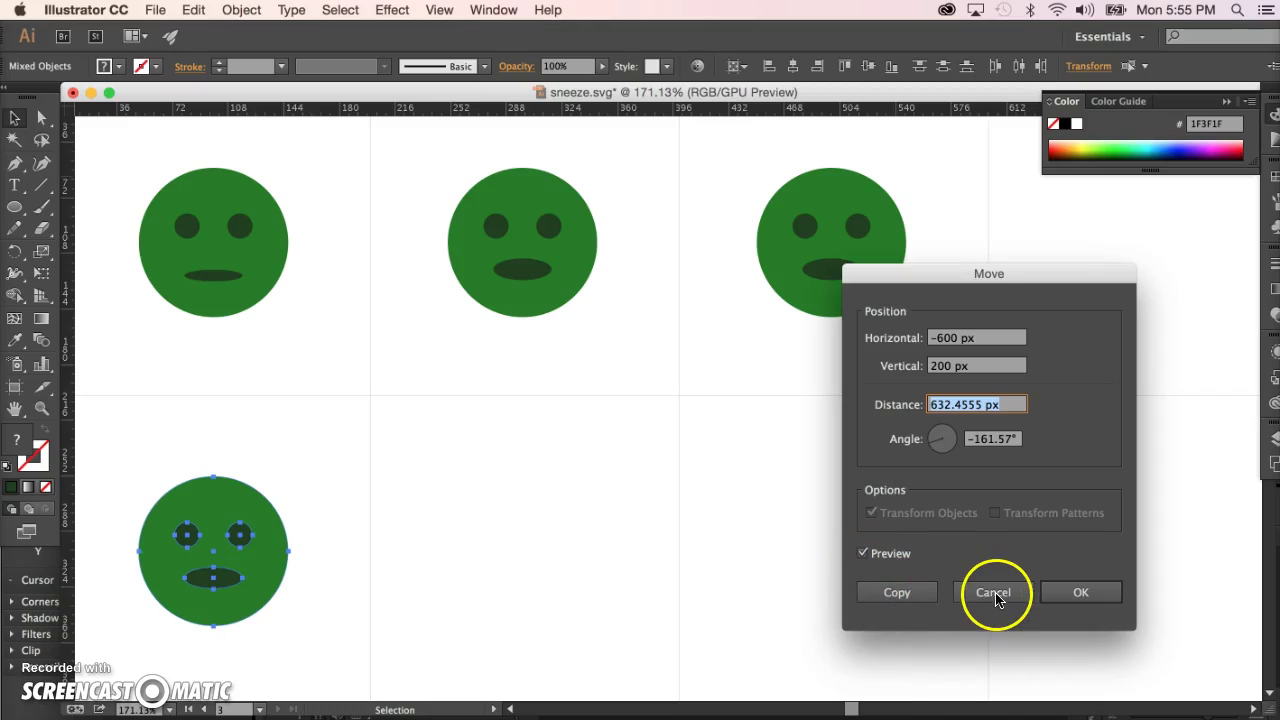
{"action": "left_click", "coordinate": [908, 594]}
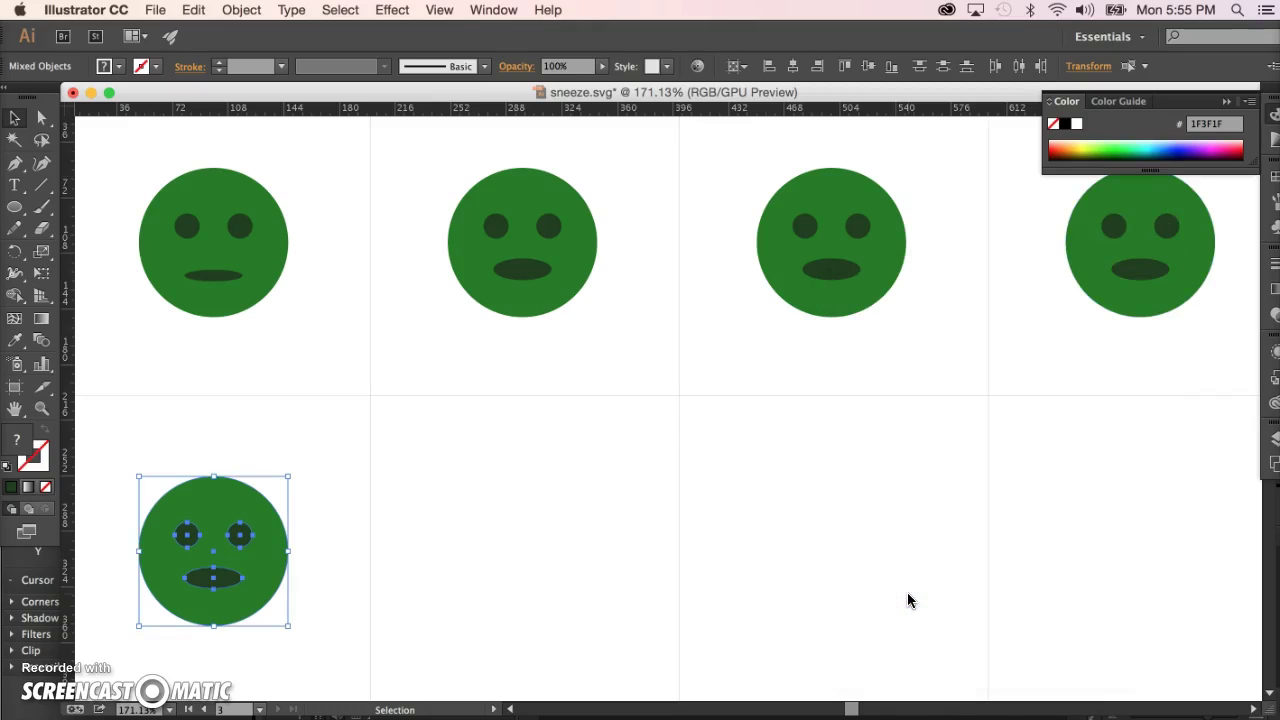
{"action": "left_click", "coordinate": [908, 594]}
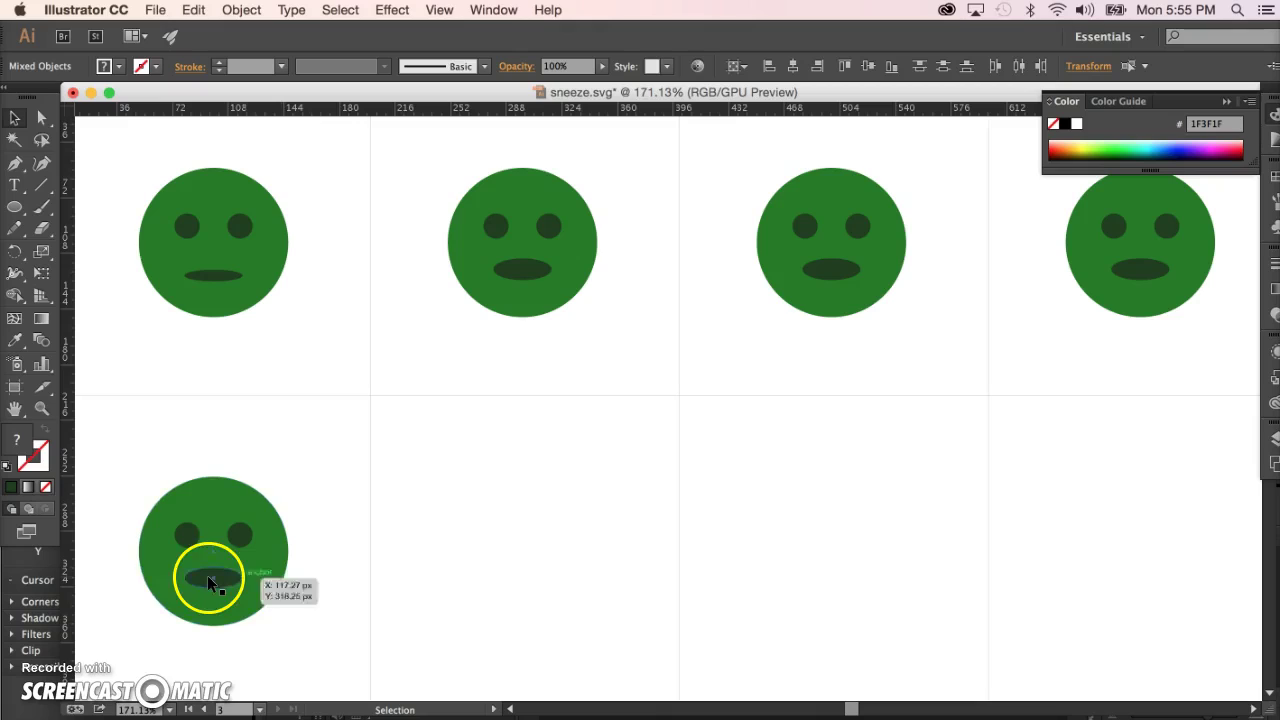
{"action": "left_click", "coordinate": [133, 640]}
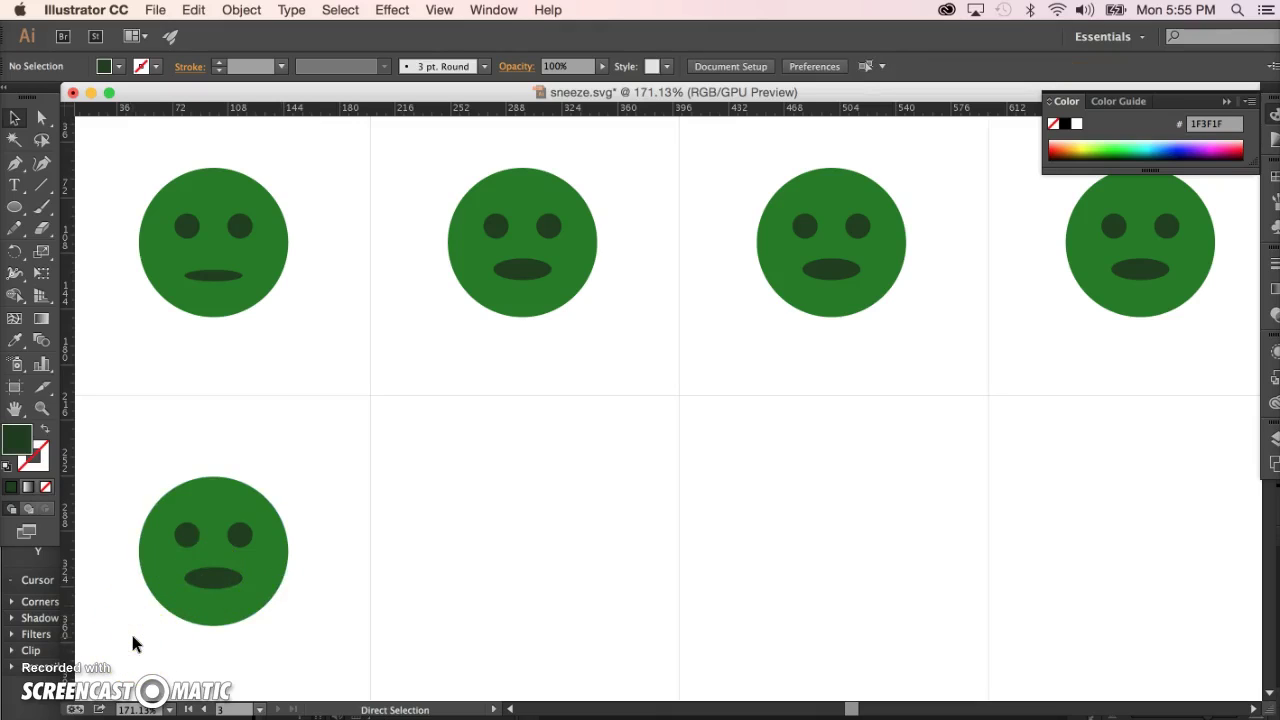
{"action": "key", "text": "super+minus"}
{"action": "key", "text": "super+minus"}
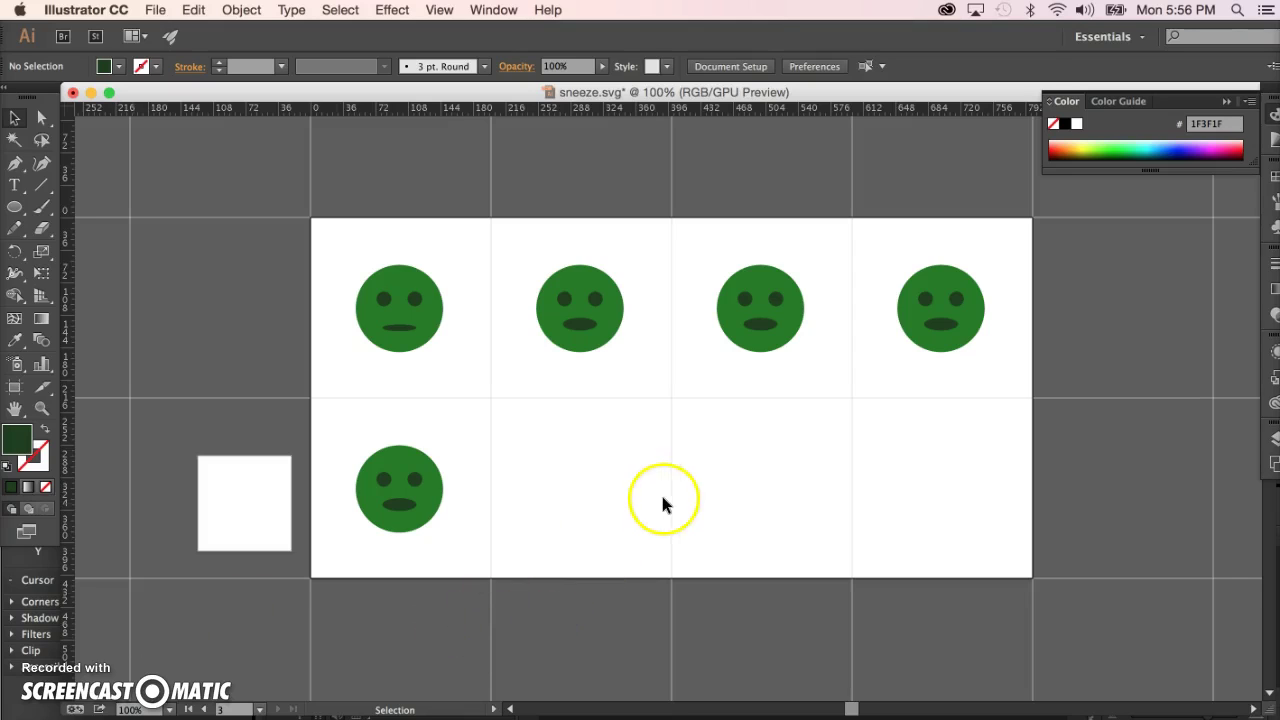
Step: Drag Artboard 6's bottom edge down so it measures 800 × 600 px
{"action": "scroll", "coordinate": [667, 490], "scroll_direction": "down", "scroll_amount": 5}
{"action": "scroll", "coordinate": [667, 490], "scroll_direction": "right", "scroll_amount": 3}
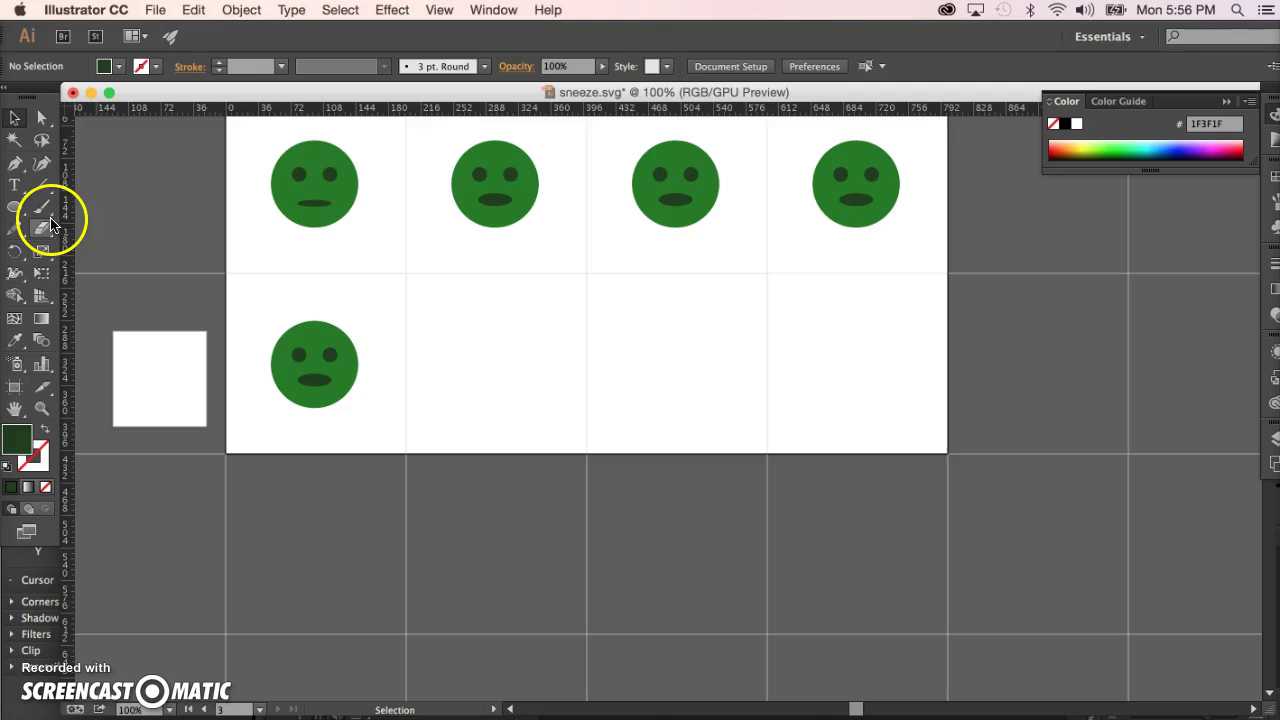
{"action": "left_click", "coordinate": [15, 387]}
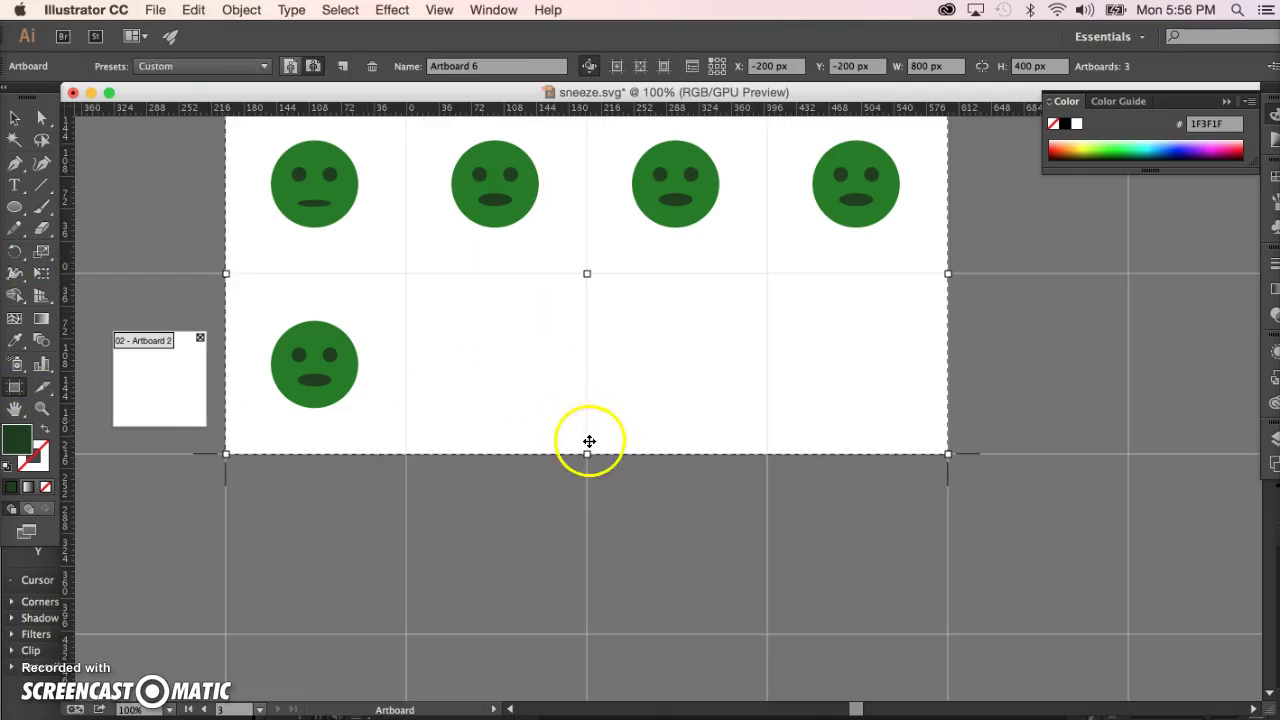
{"action": "left_click_drag", "start_coordinate": [587, 453], "coordinate": [580, 634]}
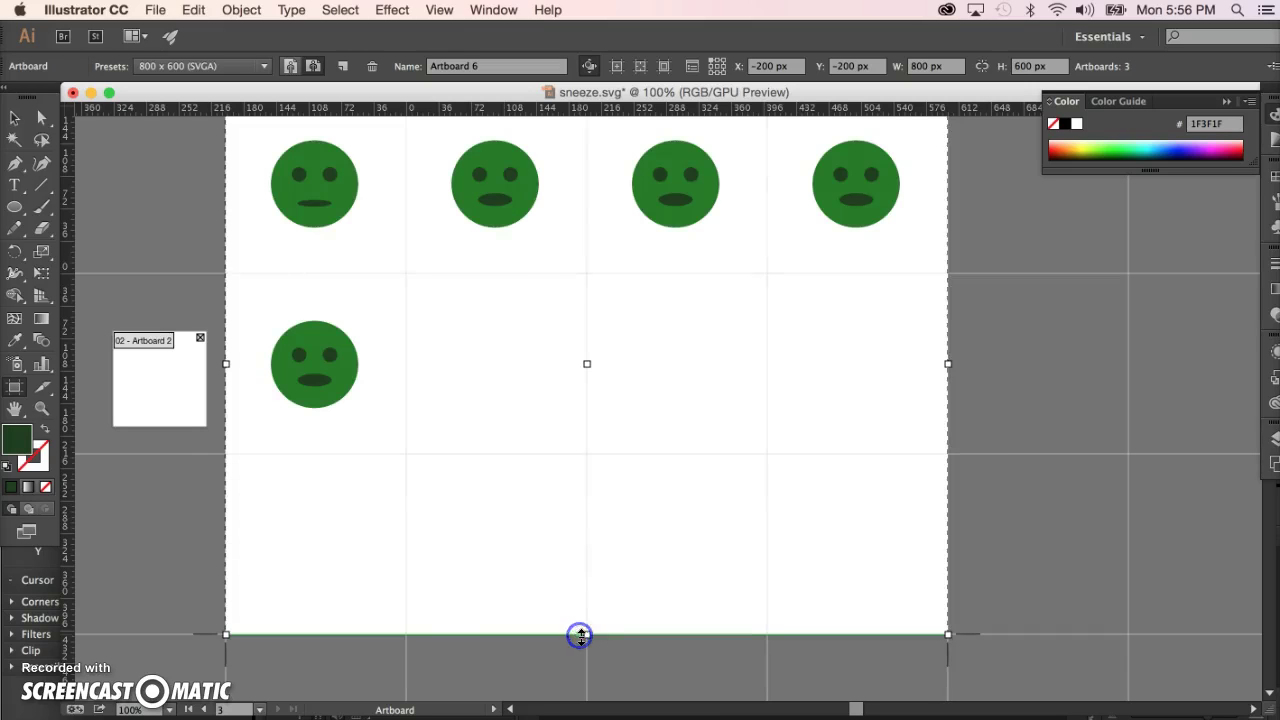
{"action": "left_click", "coordinate": [13, 120]}
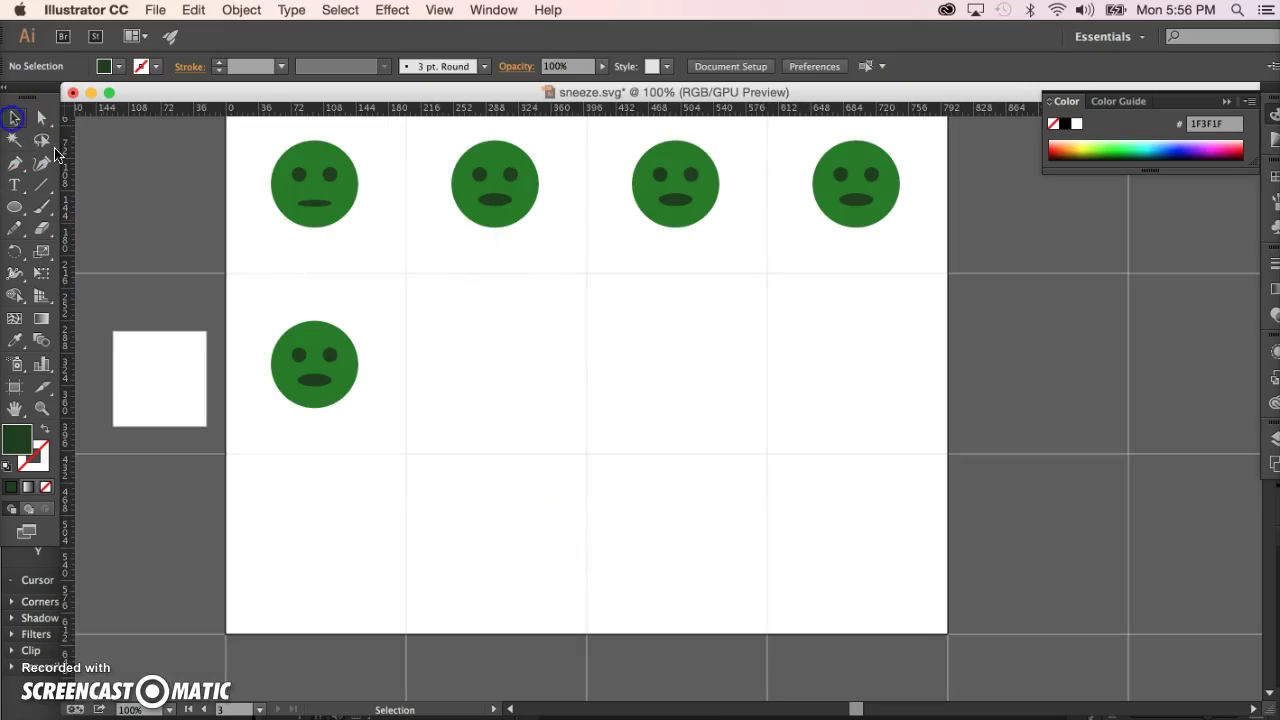
Step: Jump to the sneeze sprite sheet, set the artboard navigator to 1, and show the File menu
{"action": "key", "text": "Page_Down"}
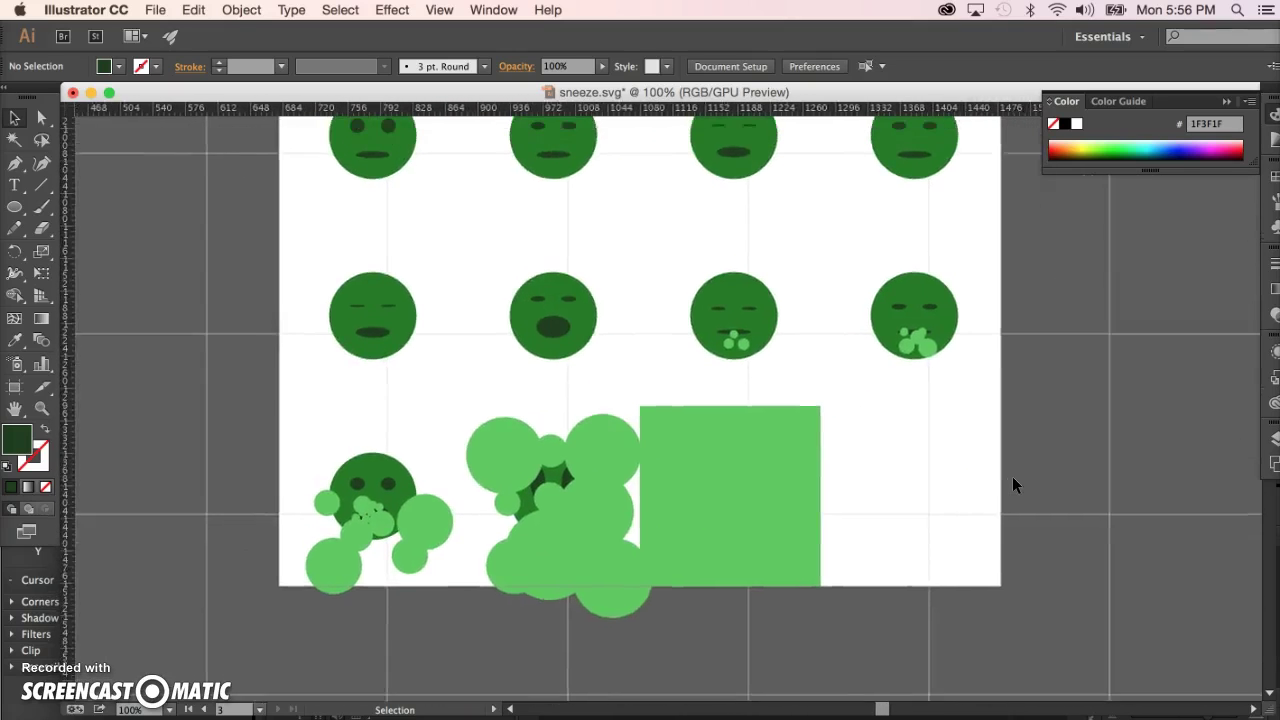
{"action": "scroll", "coordinate": [1012, 476], "scroll_direction": "right", "scroll_amount": 3}
{"action": "scroll", "coordinate": [1012, 476], "scroll_direction": "up", "scroll_amount": 2}
{"action": "left_click", "coordinate": [868, 528]}
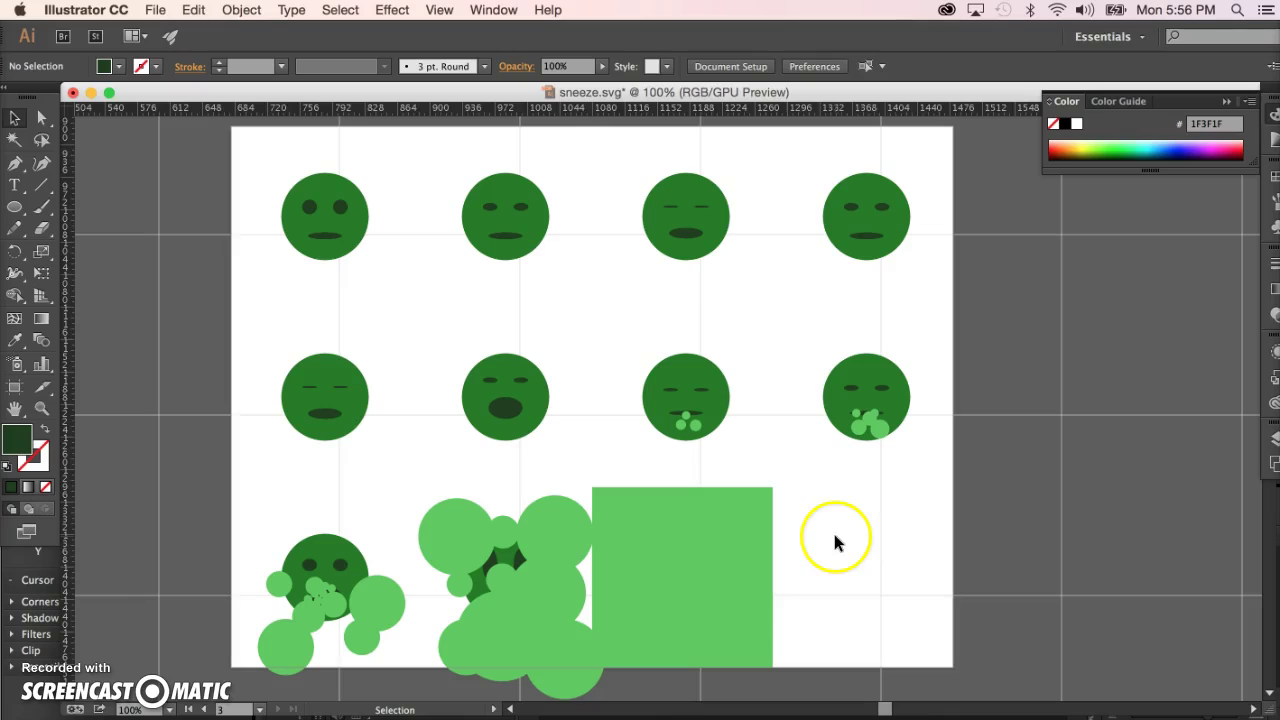
{"action": "left_click", "coordinate": [205, 710]}
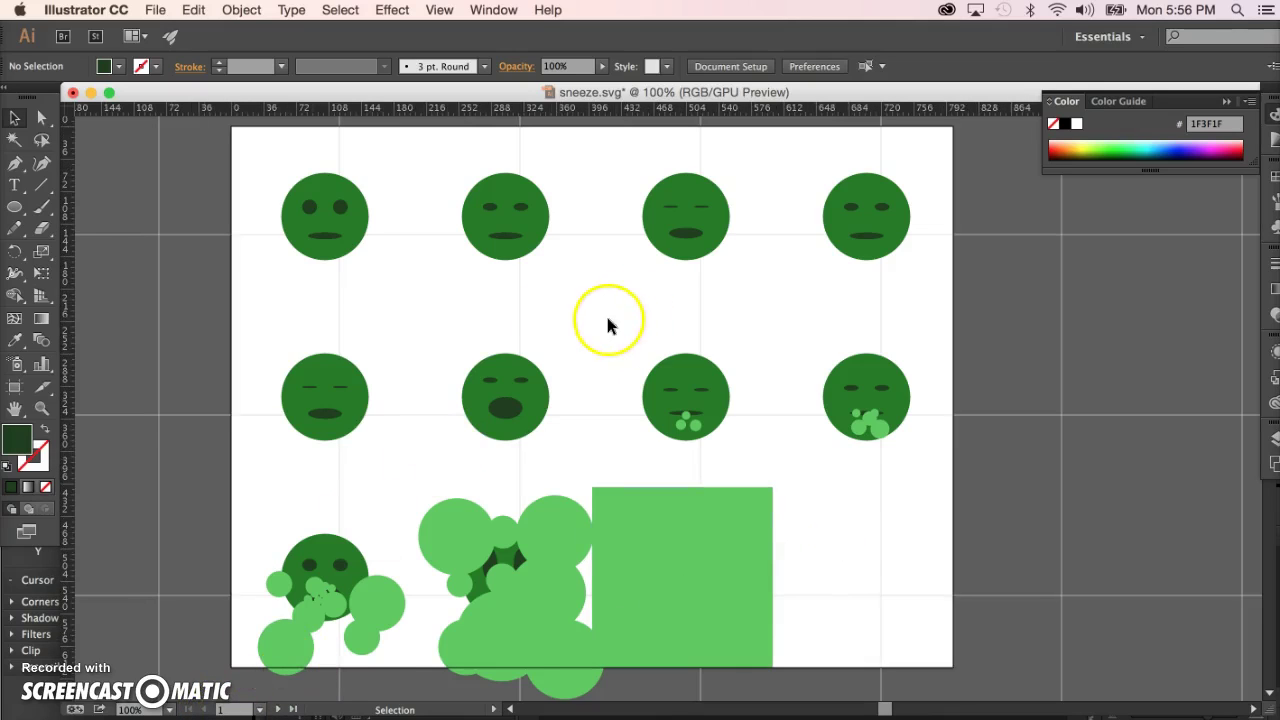
{"action": "left_click", "coordinate": [155, 12]}
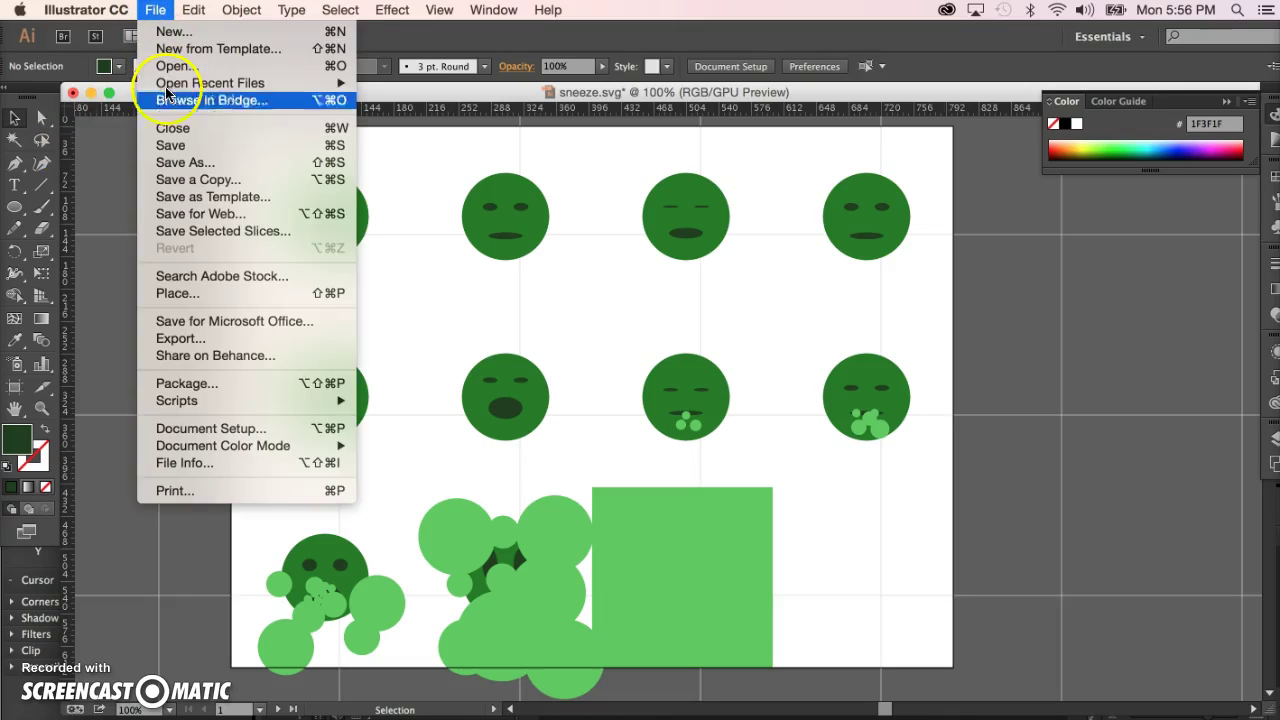
Step: Export only artboard 1 (Range 1) as sneeze2.png
{"action": "left_click", "coordinate": [185, 340]}
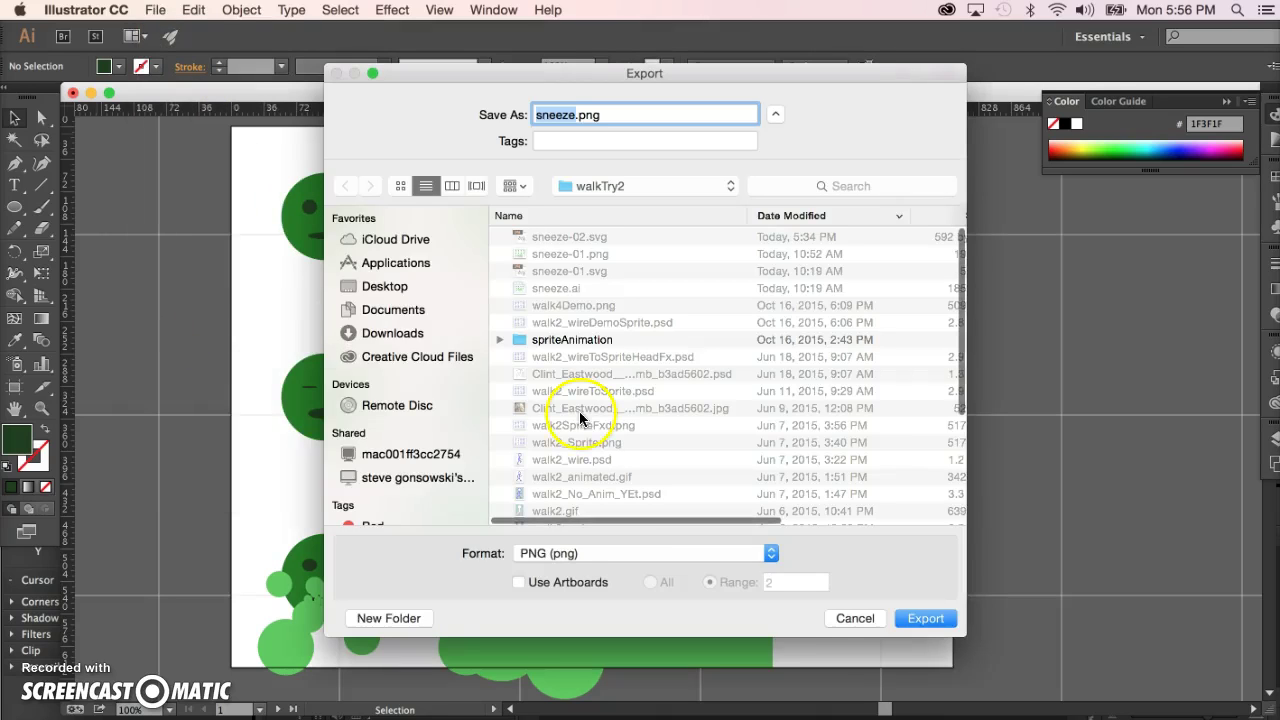
{"action": "left_click", "coordinate": [519, 581]}
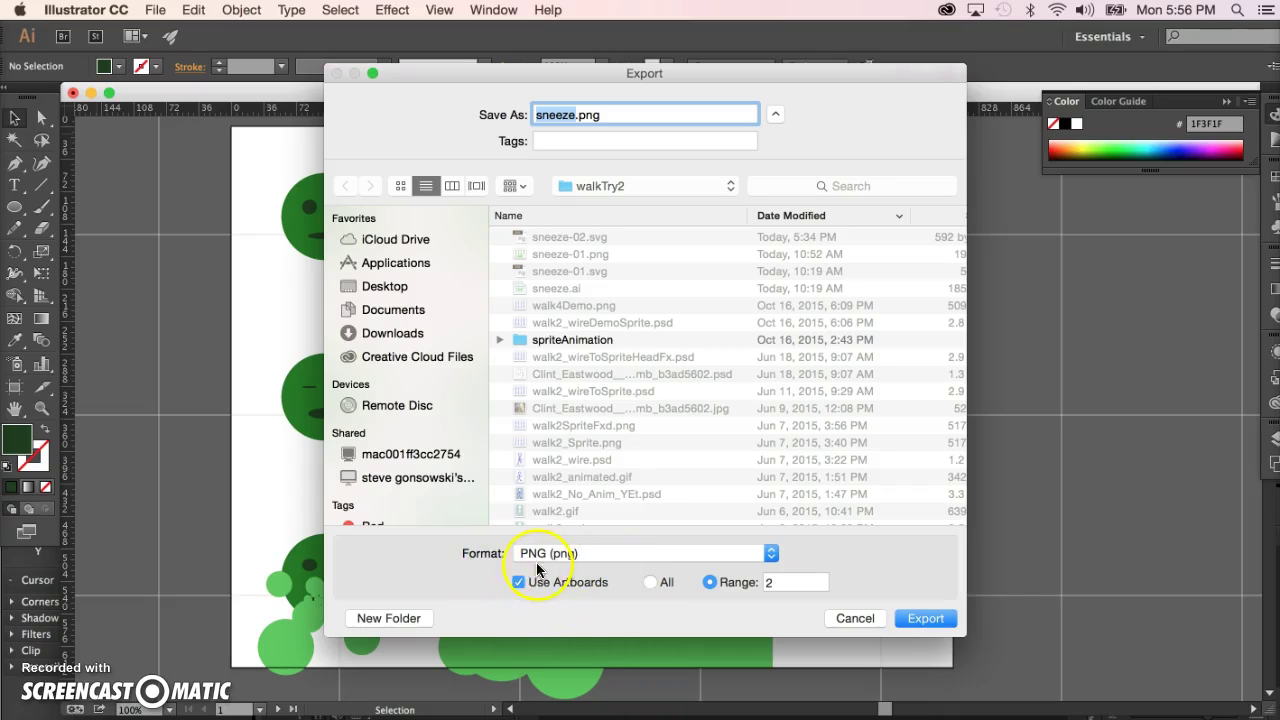
{"action": "left_click", "coordinate": [785, 582]}
{"action": "type", "text": "1"}
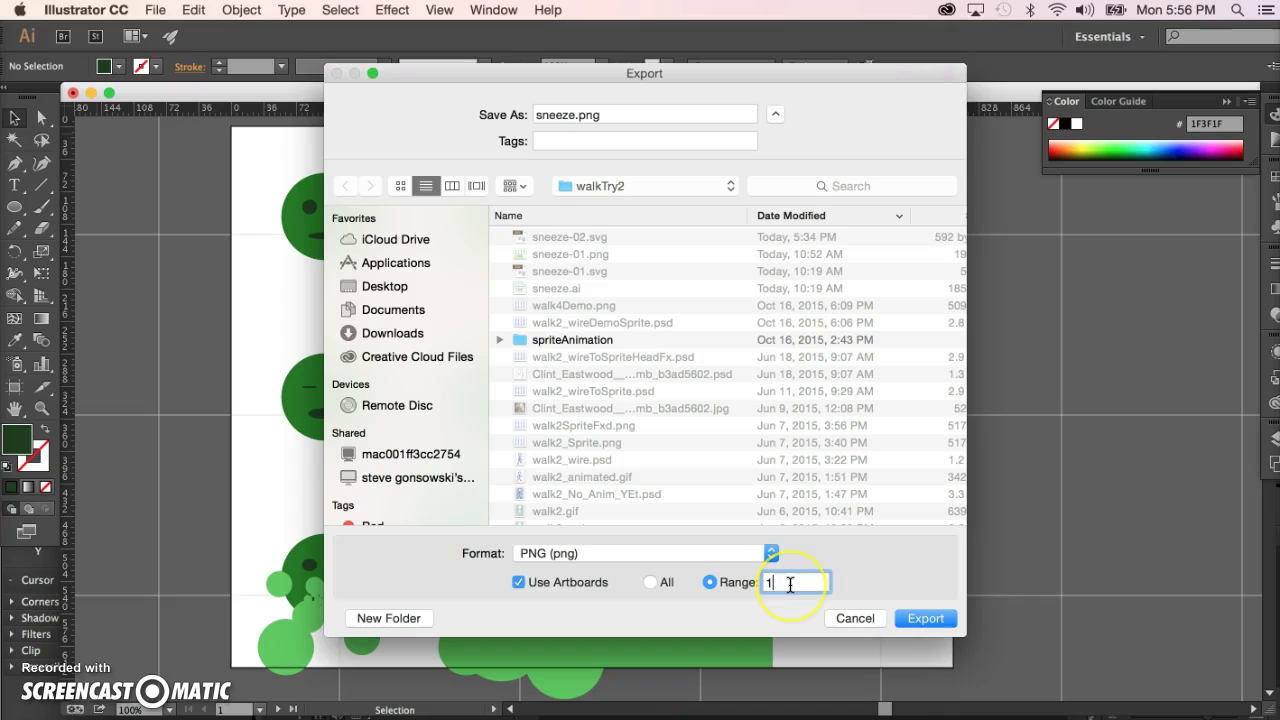
{"action": "left_click", "coordinate": [598, 490]}
{"action": "left_click", "coordinate": [573, 116]}
{"action": "left_click", "coordinate": [578, 116]}
{"action": "type", "text": "2"}
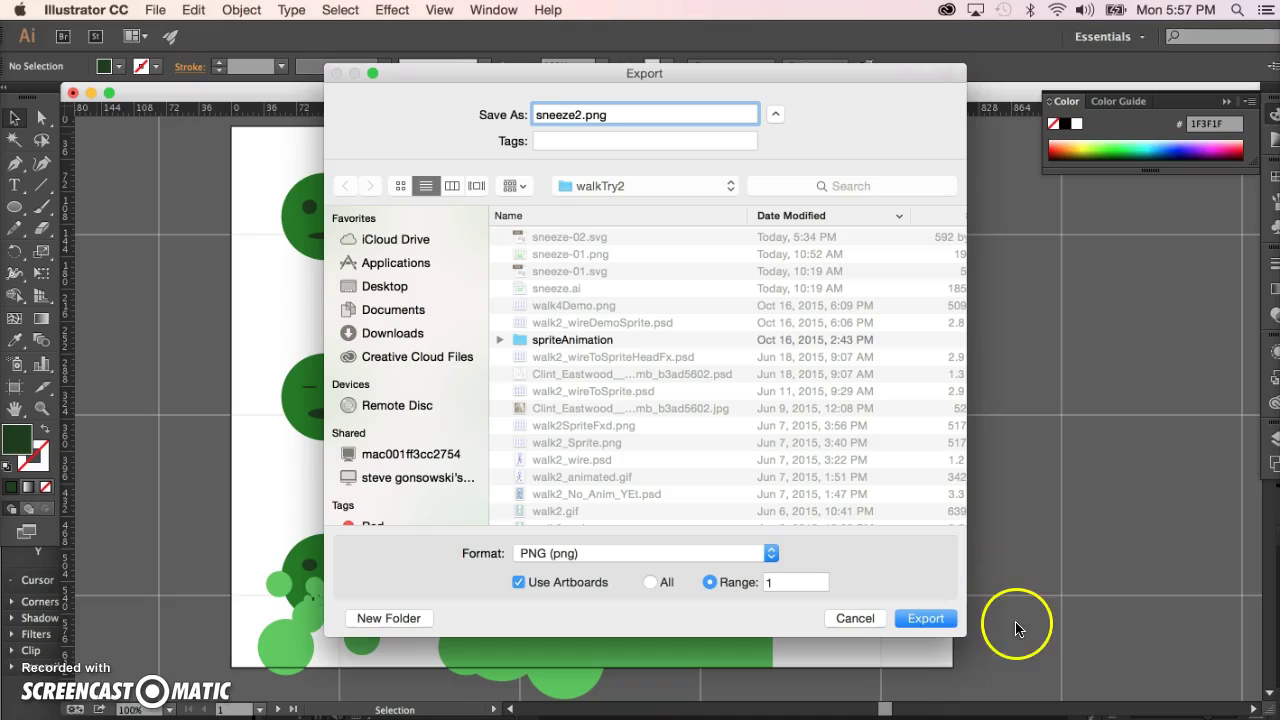
{"action": "left_click", "coordinate": [930, 619]}
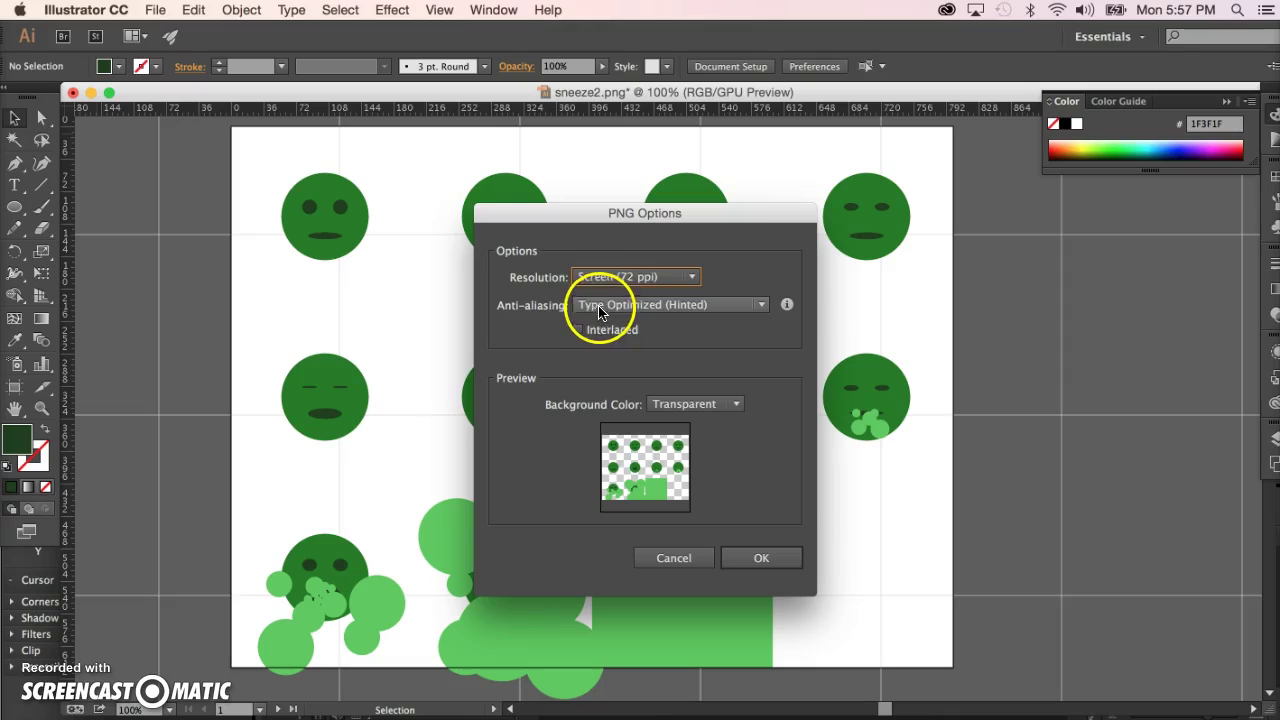
Step: Accept PNG options of 72 ppi, Type Optimized anti-aliasing and a transparent background
{"action": "left_click", "coordinate": [763, 307]}
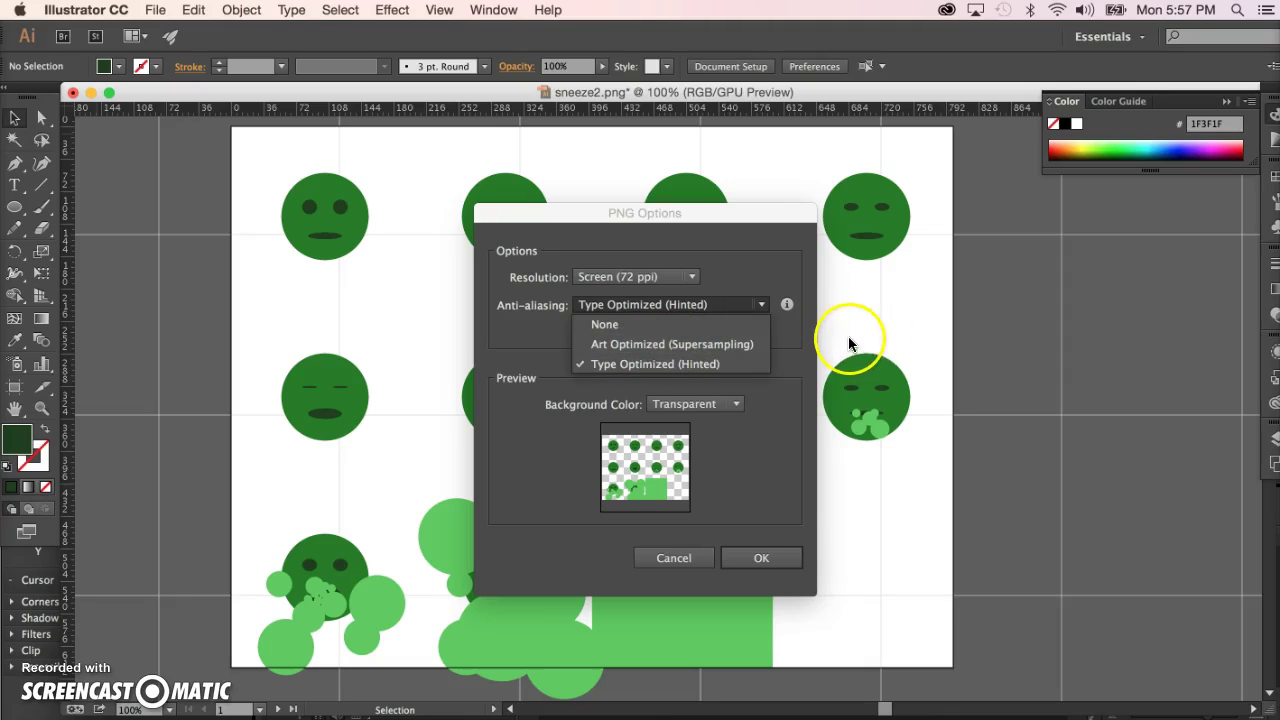
{"action": "left_click", "coordinate": [670, 371]}
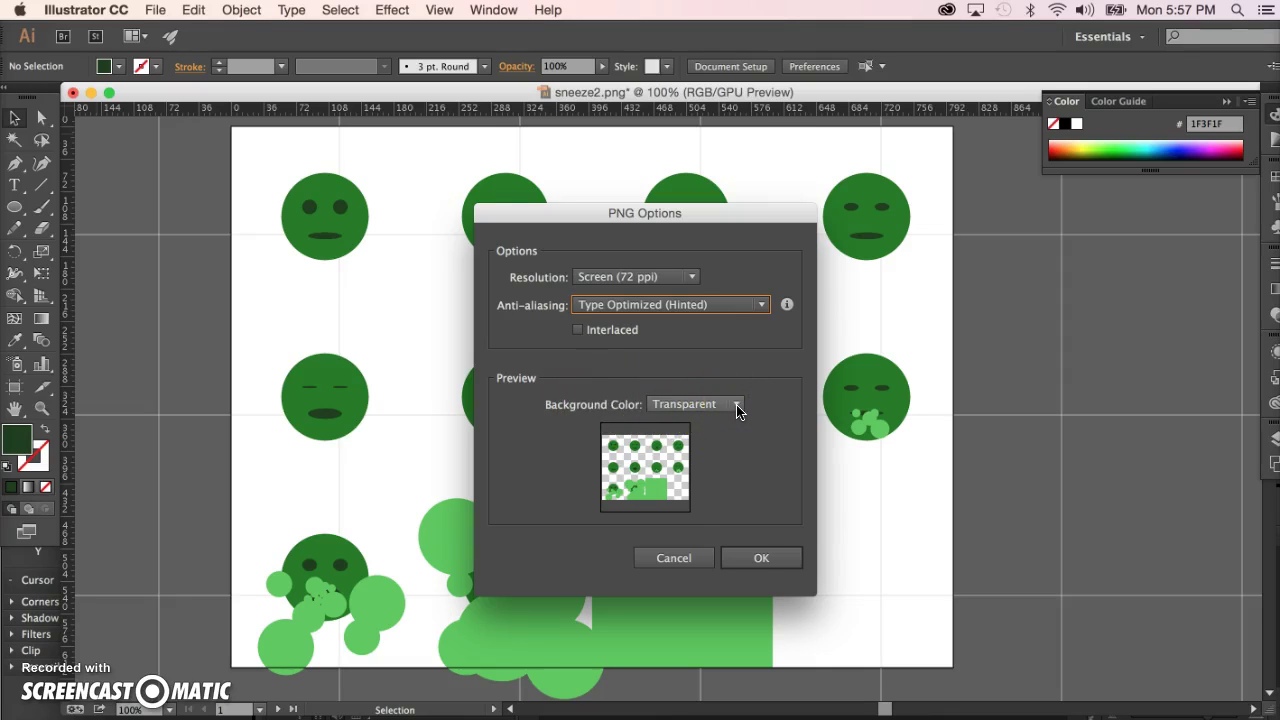
{"action": "left_click", "coordinate": [699, 410]}
{"action": "left_click", "coordinate": [766, 558]}
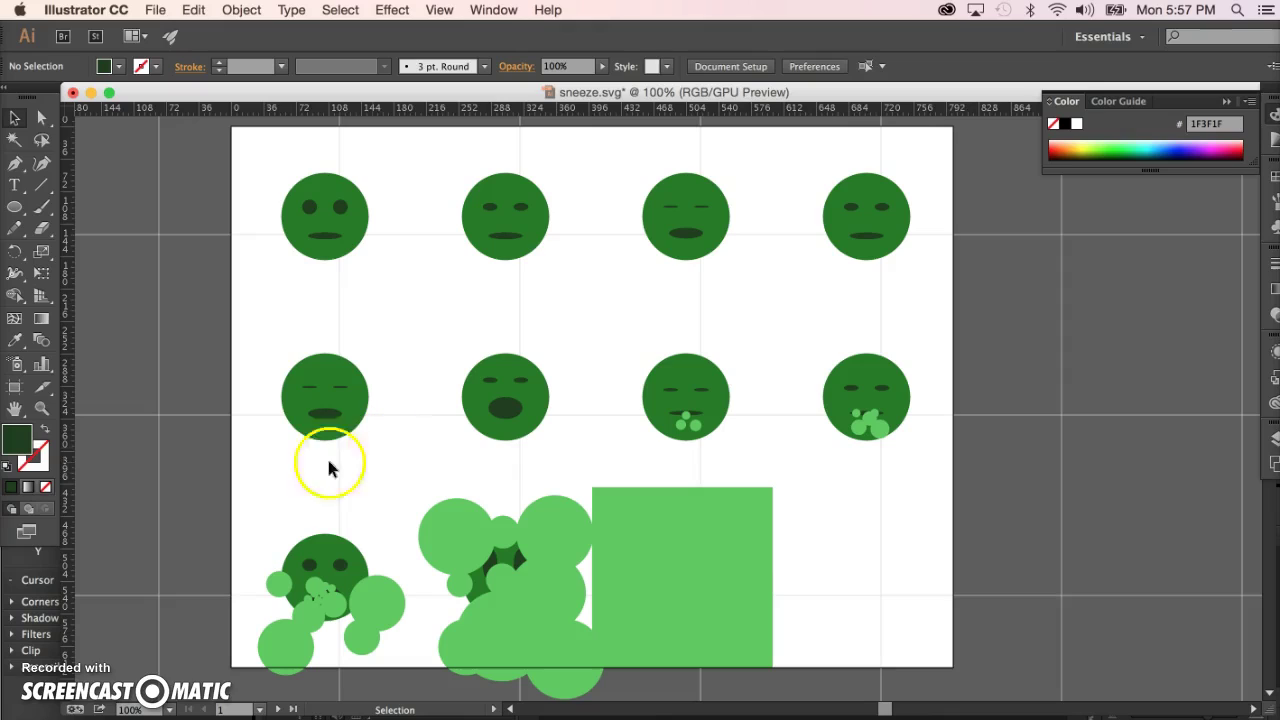
{"action": "left_click_drag", "start_coordinate": [329, 460], "coordinate": [266, 485]}
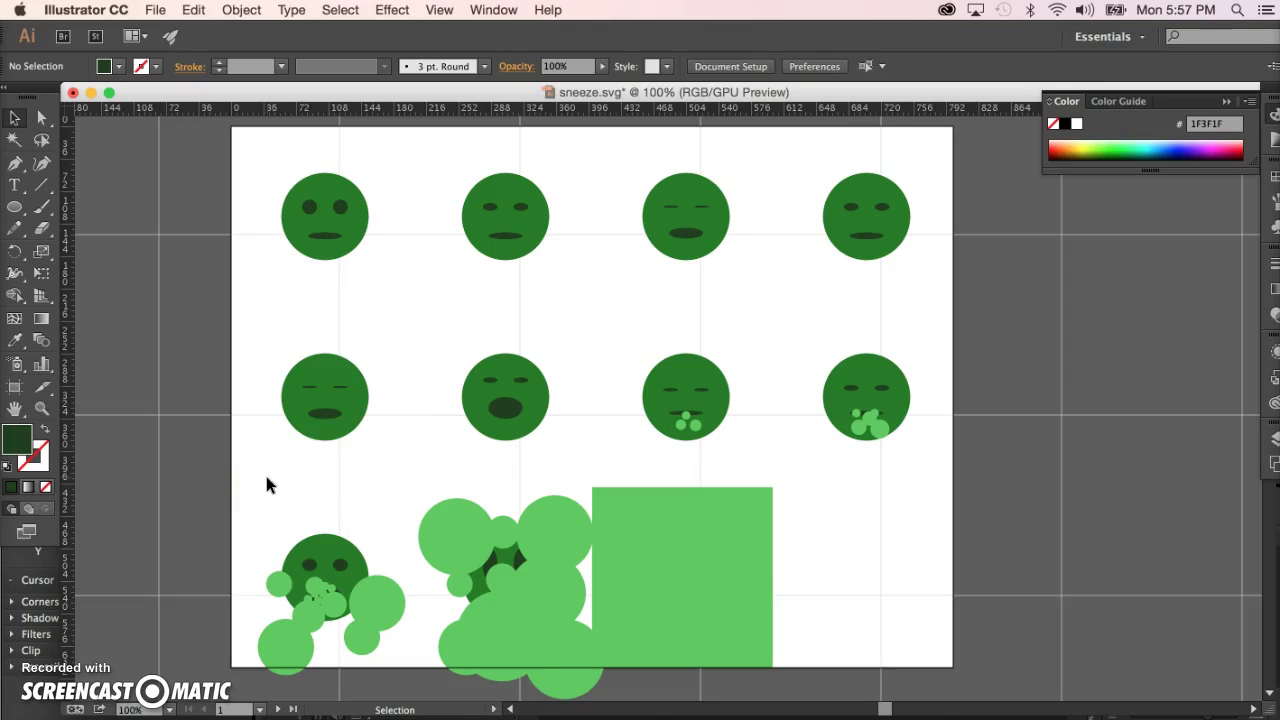
{"action": "left_click", "coordinate": [166, 487]}
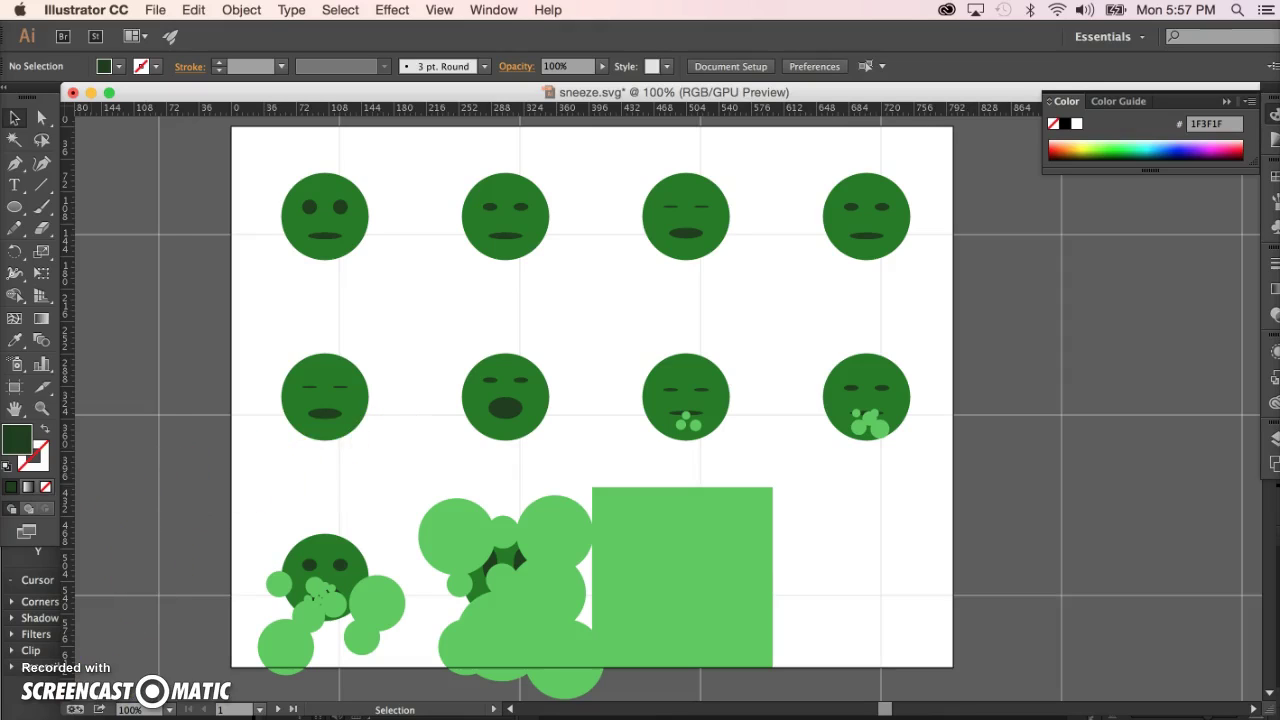